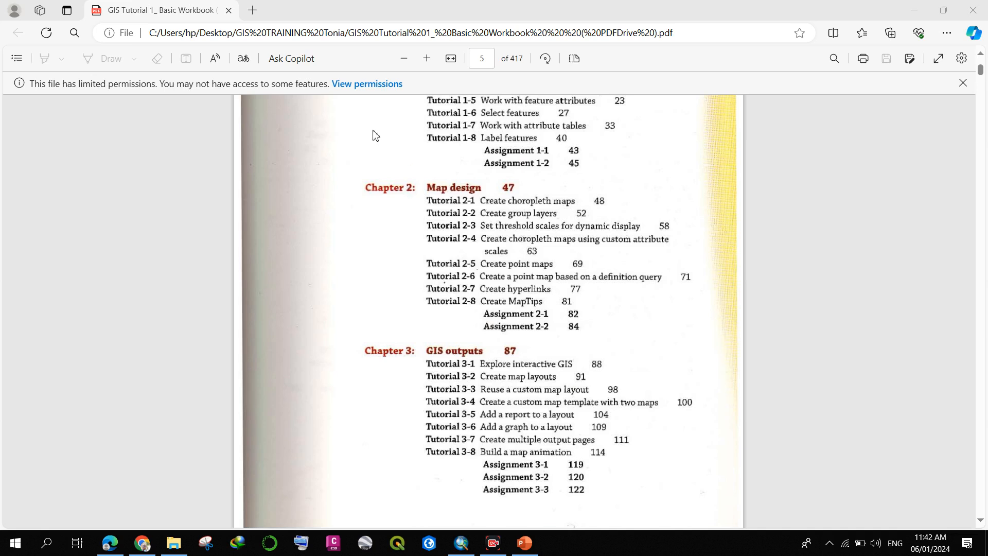
Switch from the PDF workbook to ArcMap, make the Nigeria layer visible and zoom the map to its extent.
drag(418, 187, 484, 186)
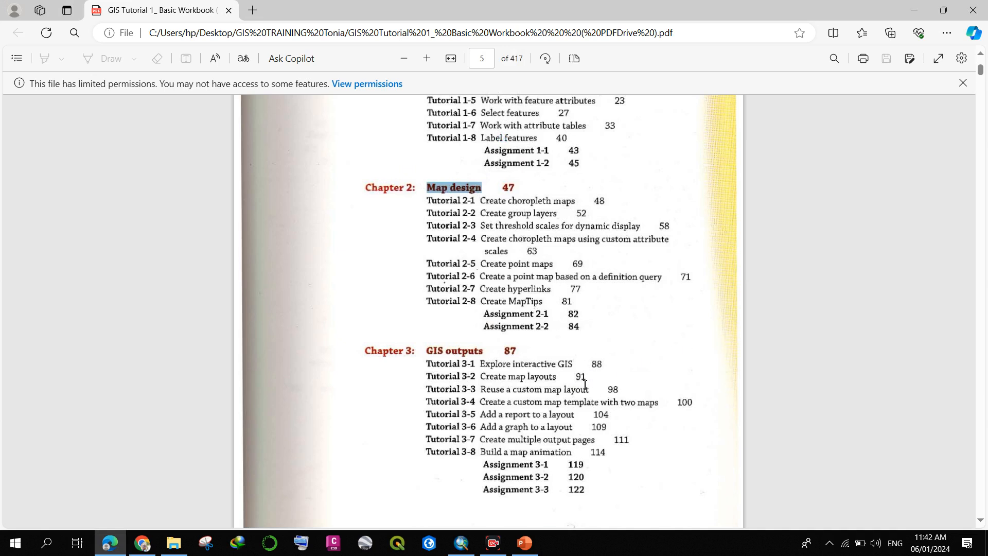
click(469, 549)
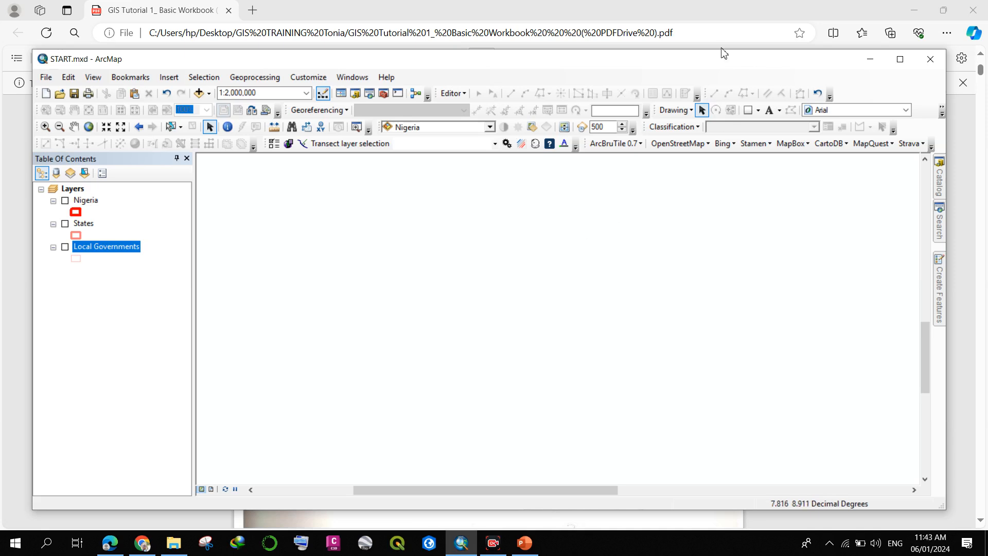
click(86, 201)
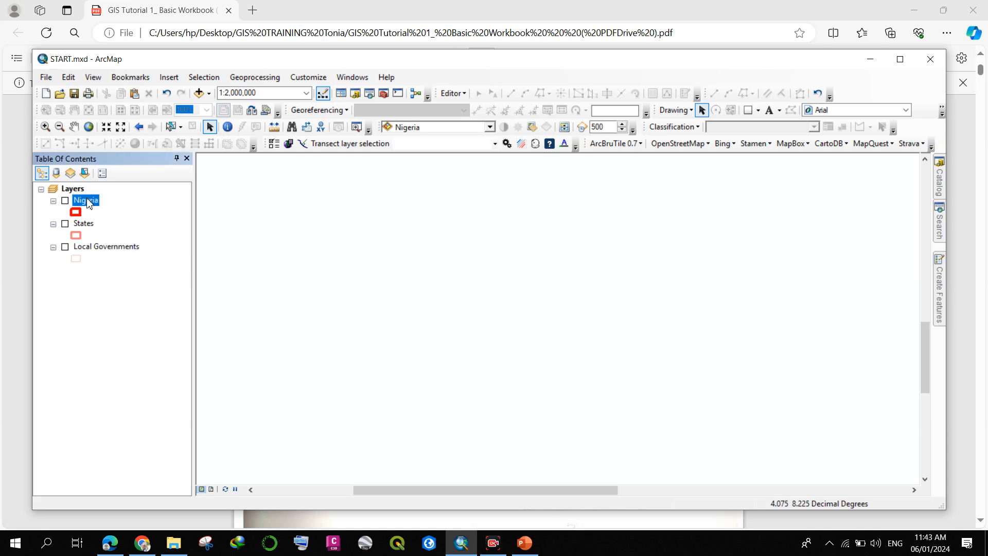
click(65, 202)
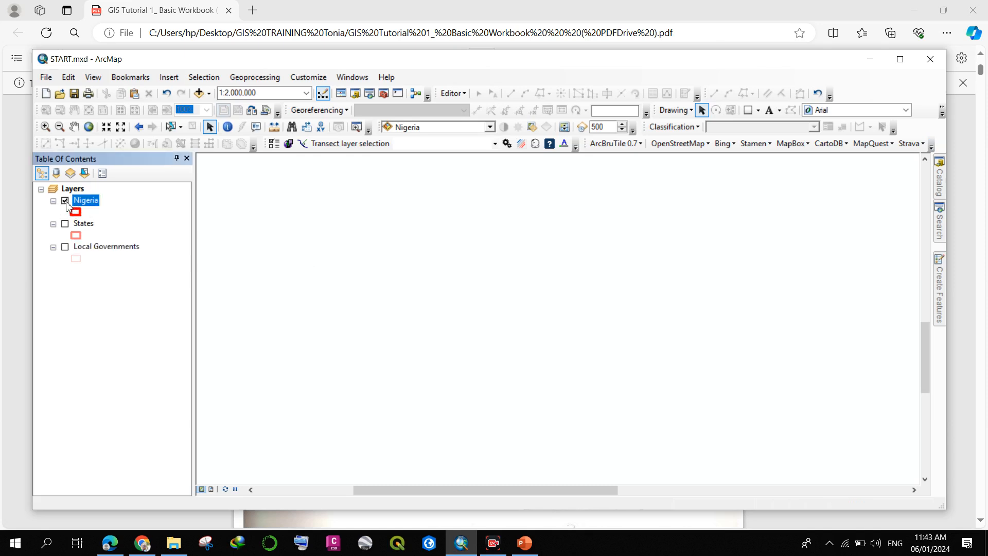
right_click(86, 202)
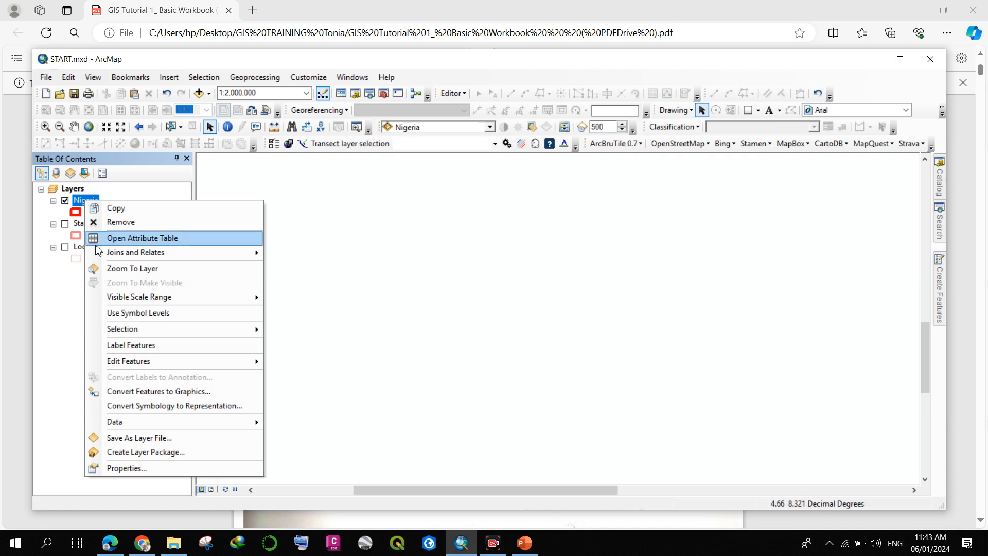
click(579, 316)
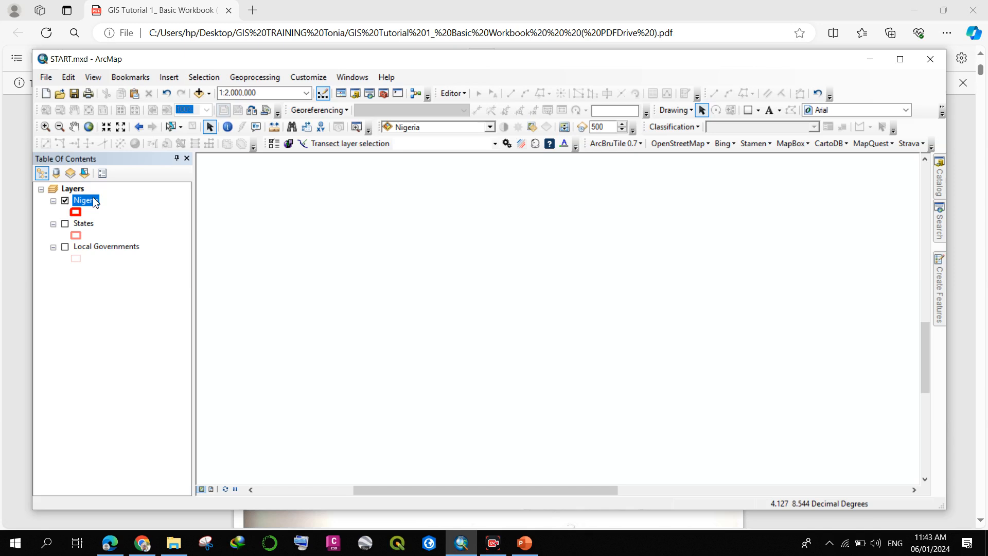
right_click(94, 200)
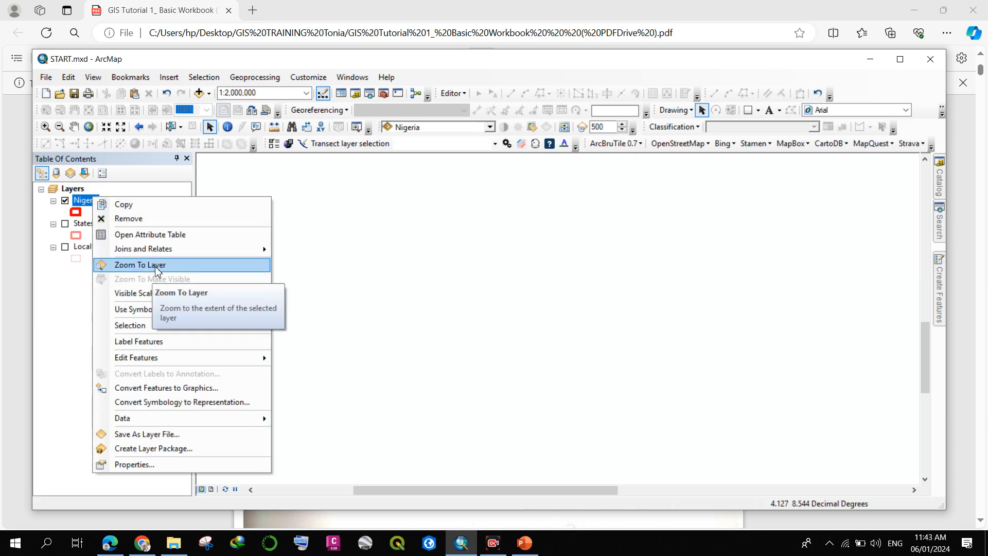
click(157, 266)
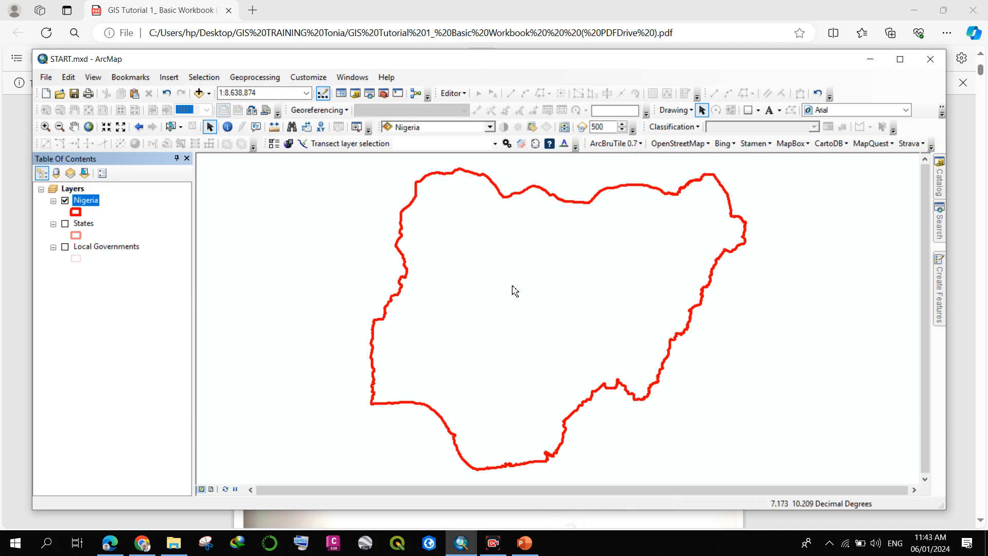
Zoom and pan the map far away from Nigeria, and return to the Nigeria layer's full extent.
scroll(424, 314, down, 5)
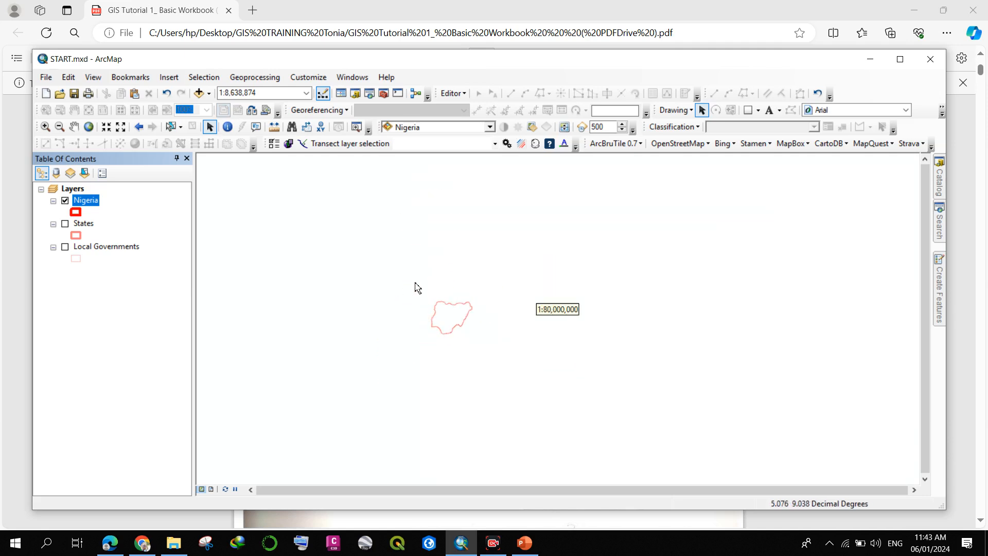
scroll(438, 315, down, 5)
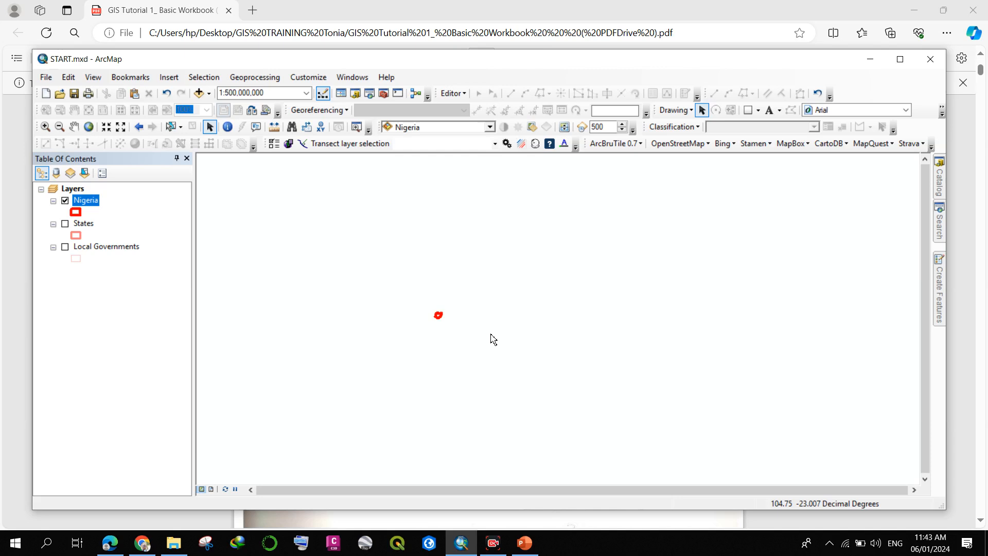
drag(489, 338, 203, 313)
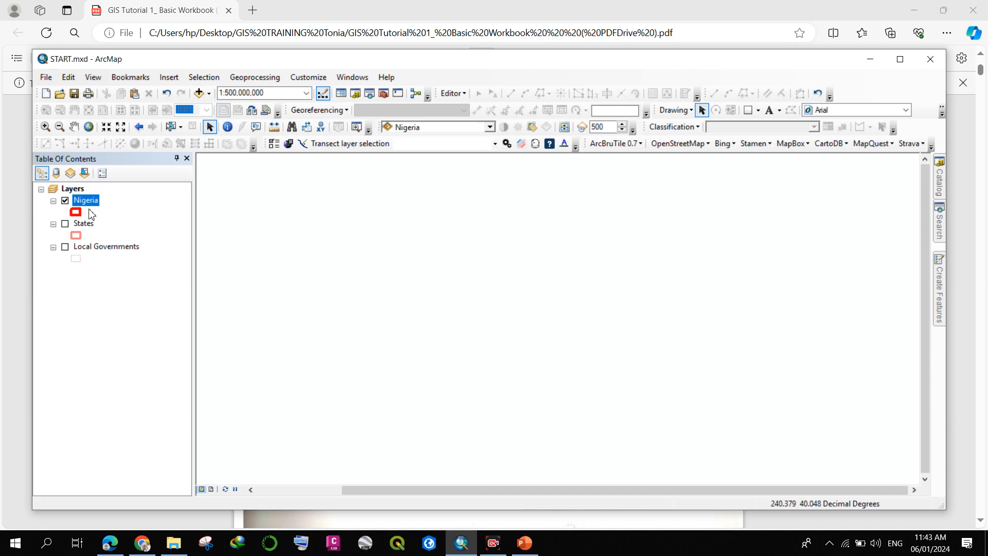
right_click(90, 194)
right_click(90, 200)
click(129, 266)
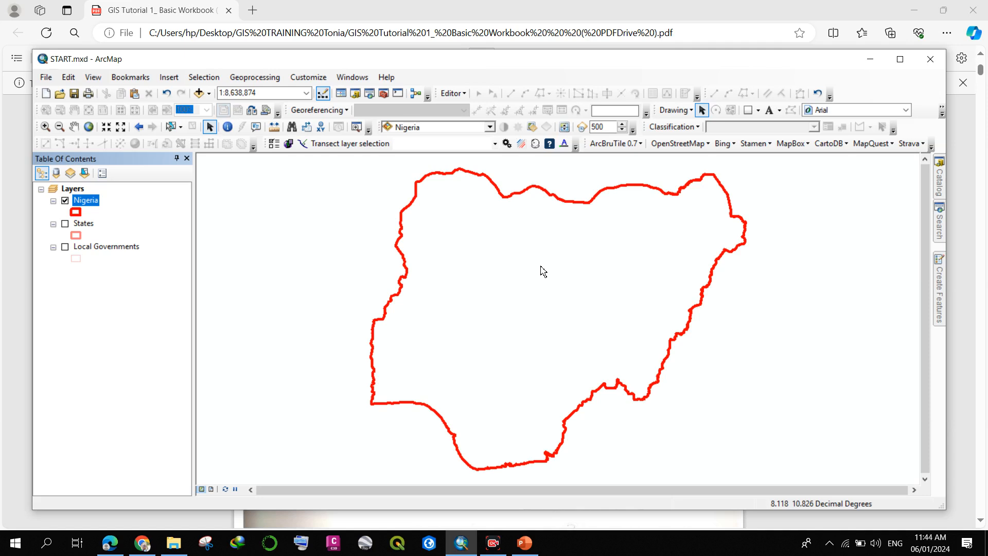
Remove the Nigeria layer from the map and undo the removal.
right_click(78, 201)
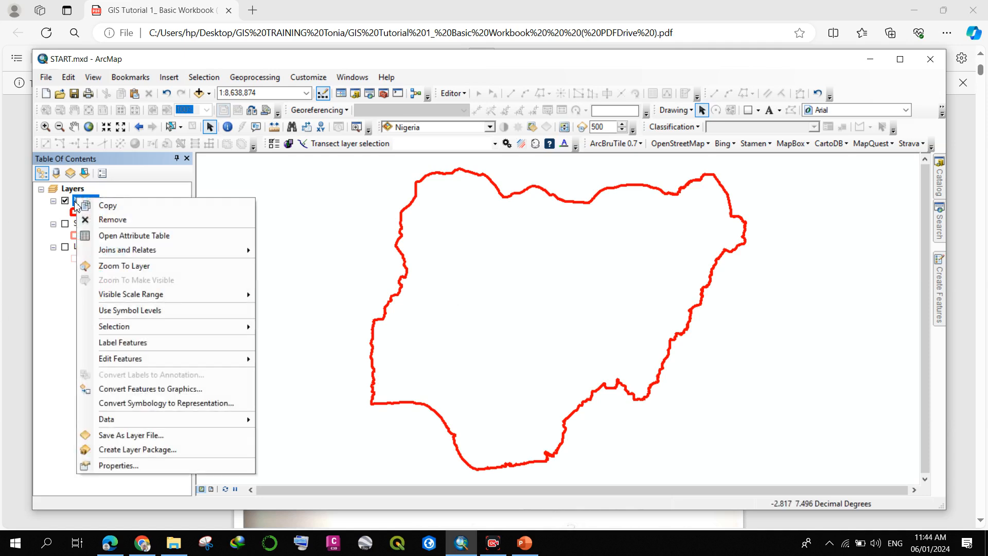
click(113, 220)
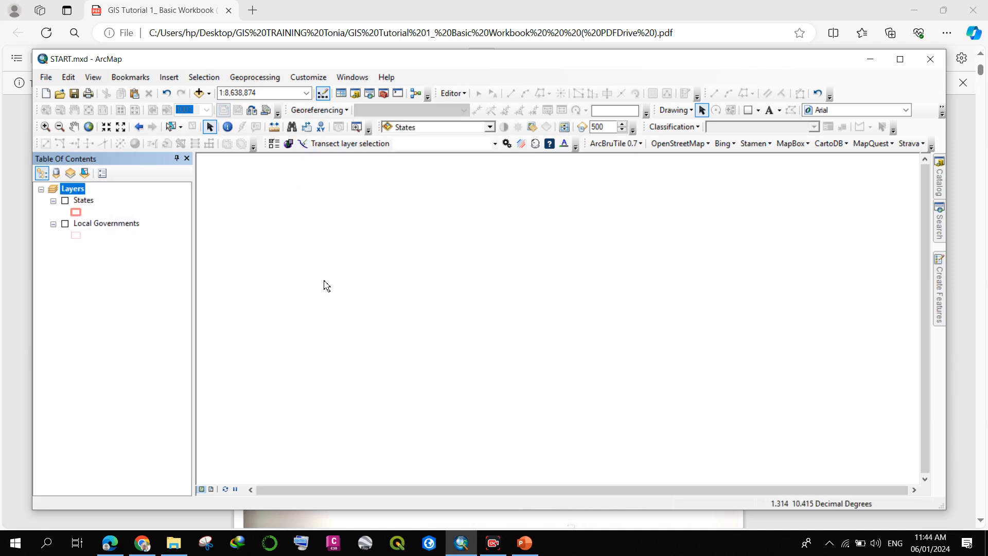
click(170, 96)
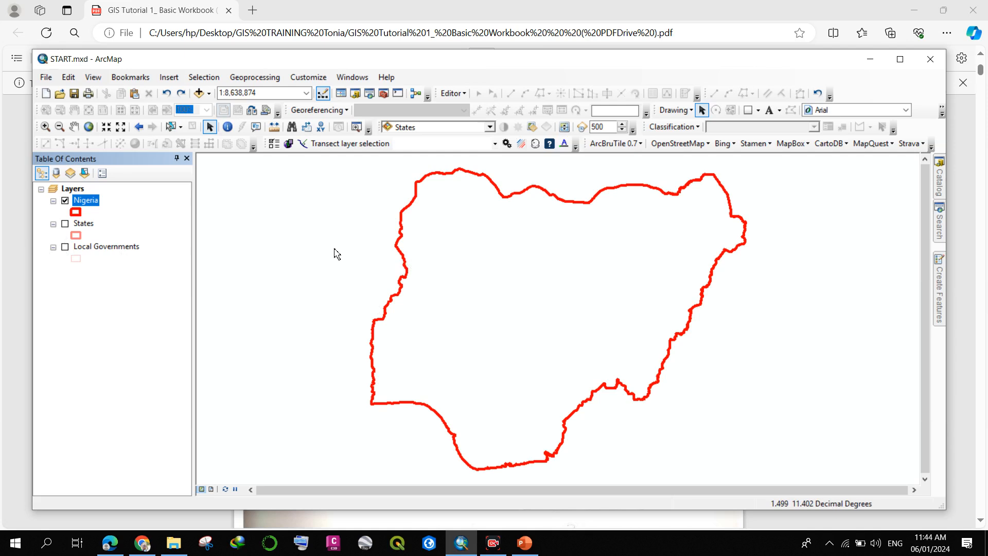
View the label settings in the Nigeria layer's properties and close them.
double_click(81, 202)
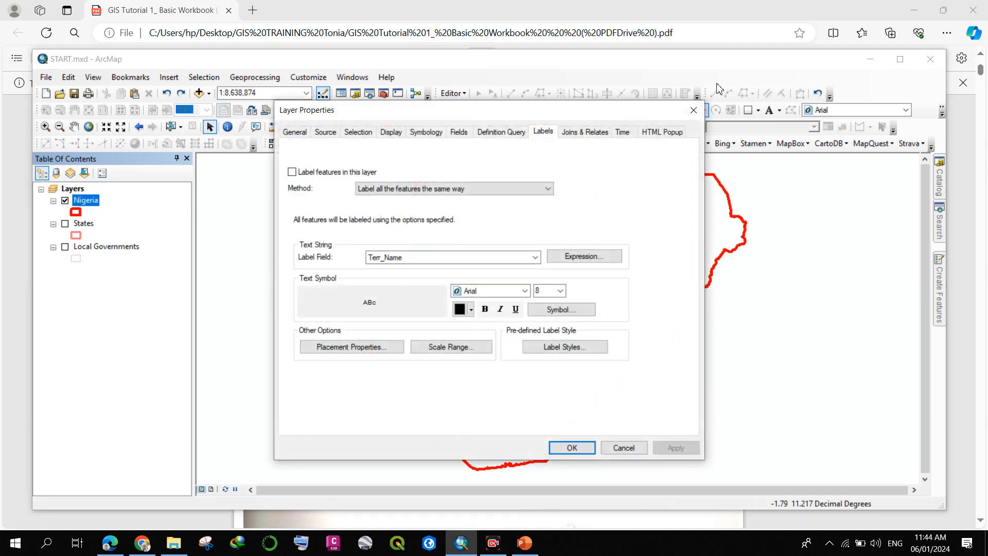
click(693, 111)
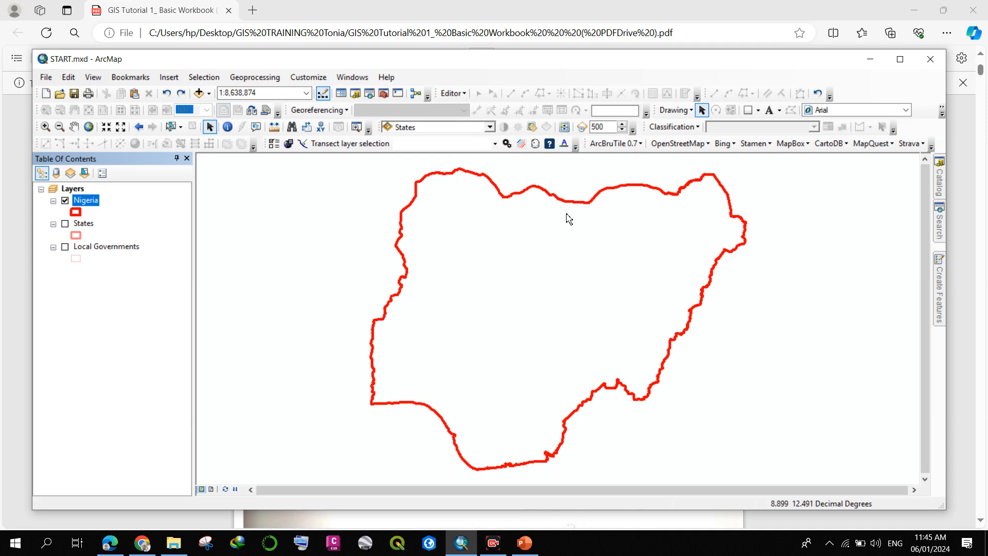
Symbolize the States layer by unique values of ADM1_NAME, adding all values and excluding the all-other-values symbol.
double_click(89, 228)
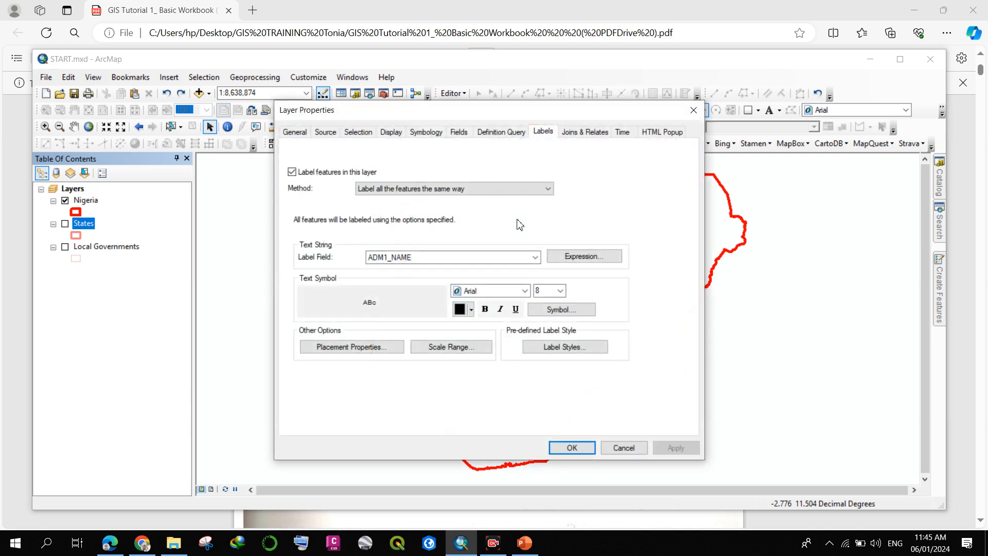
click(425, 133)
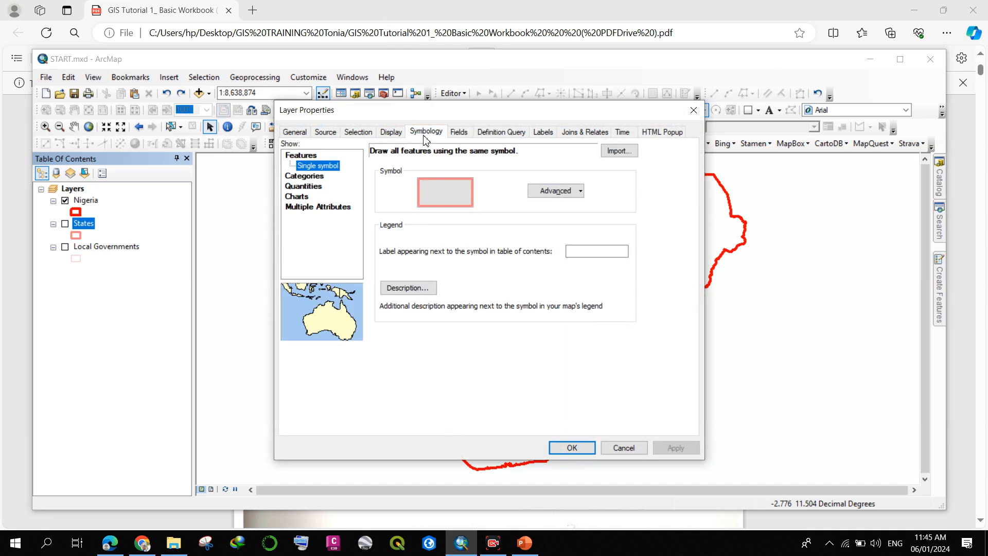
click(310, 178)
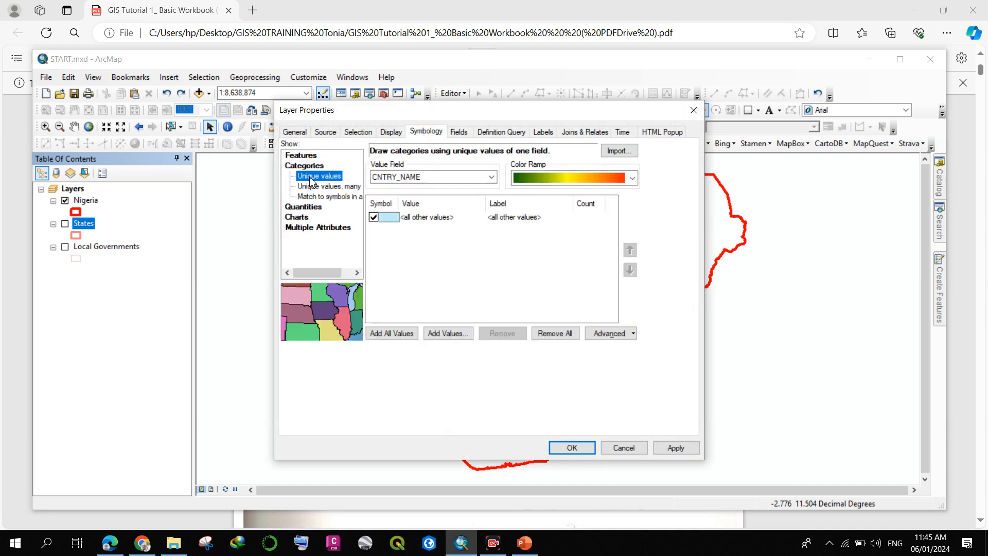
click(399, 178)
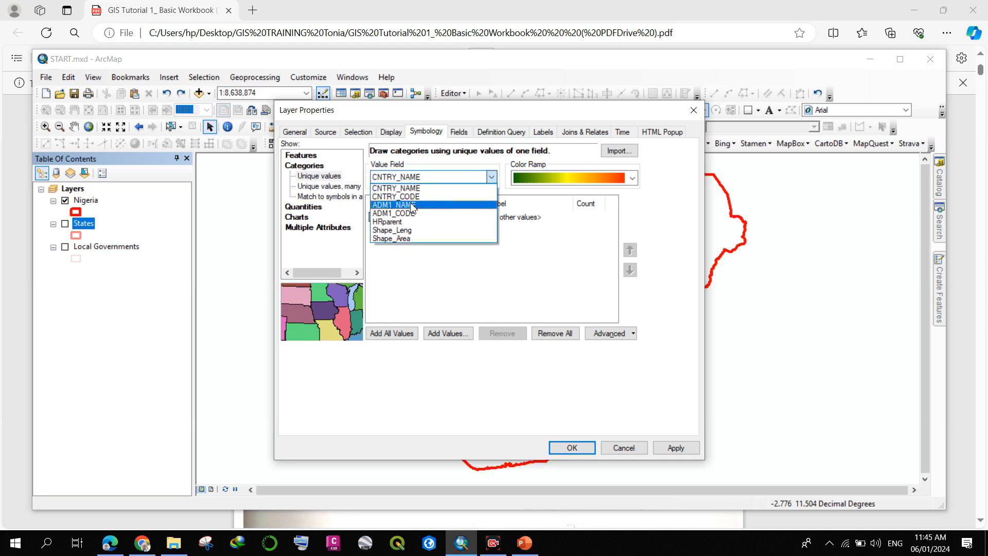
click(406, 205)
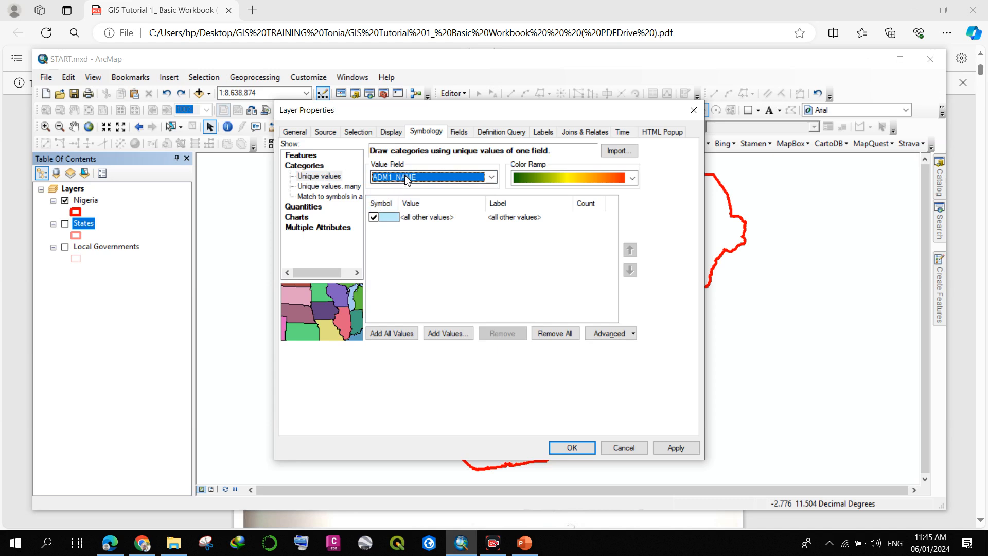
click(374, 216)
click(395, 331)
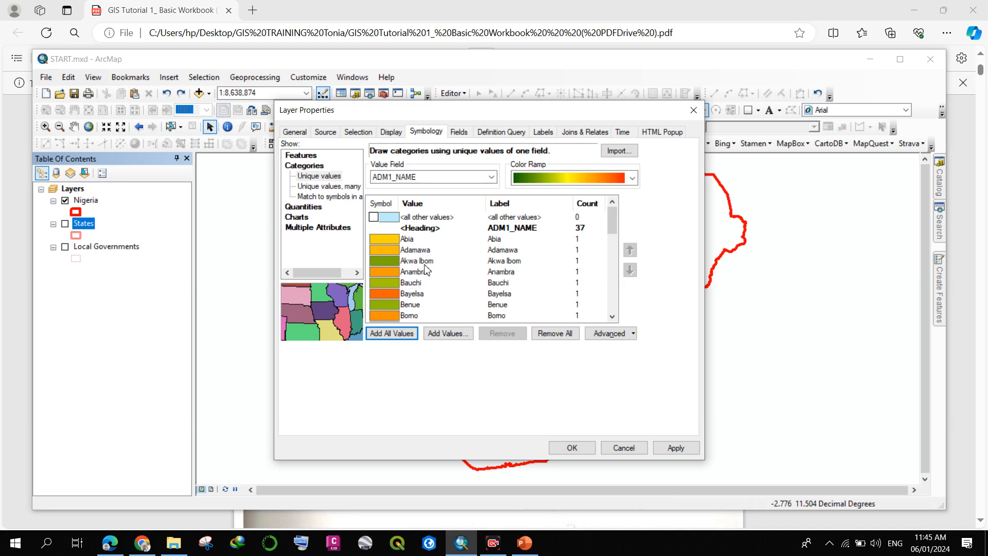
Apply a multicoloured purple, green, orange and blue color ramp to the state categories and accept the layer properties.
click(591, 174)
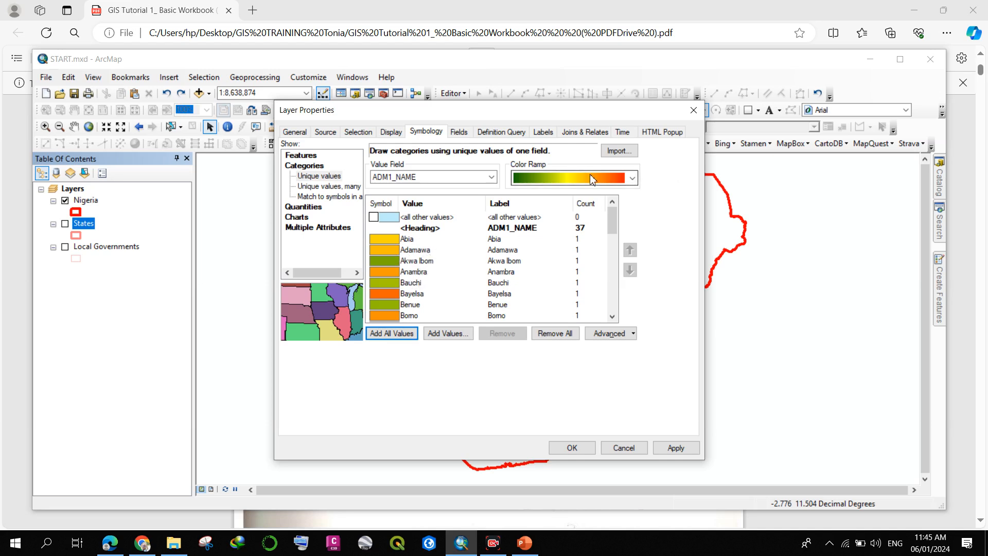
scroll(585, 205, up, 2)
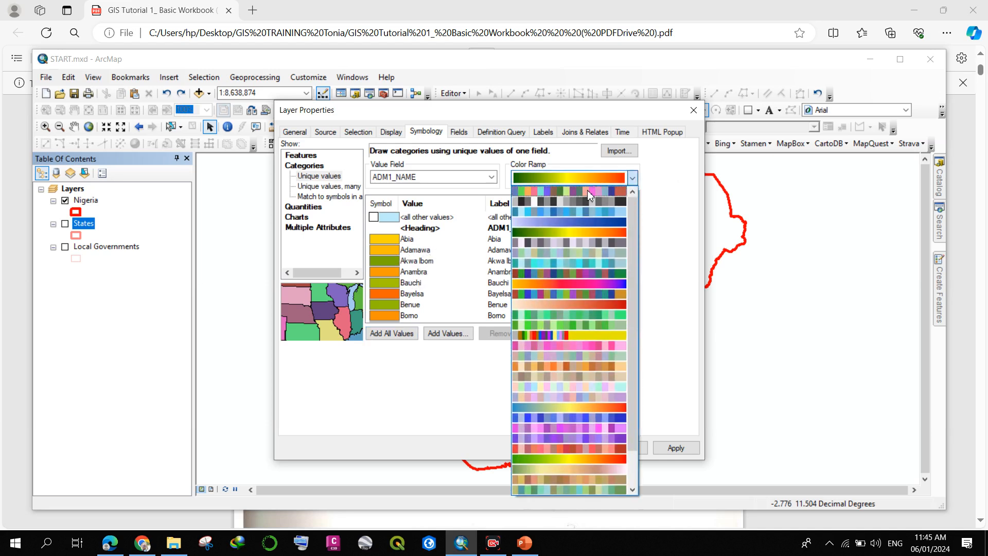
click(577, 282)
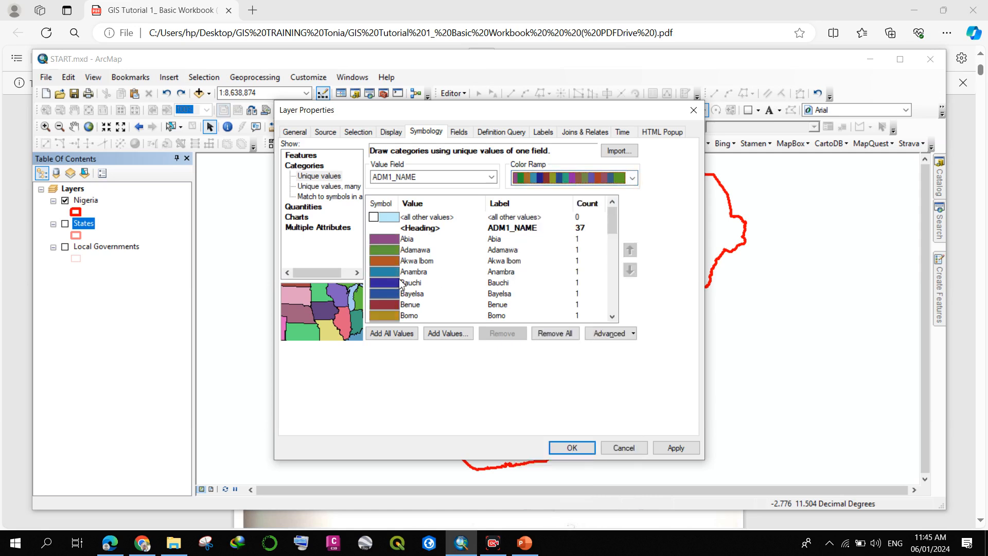
click(675, 448)
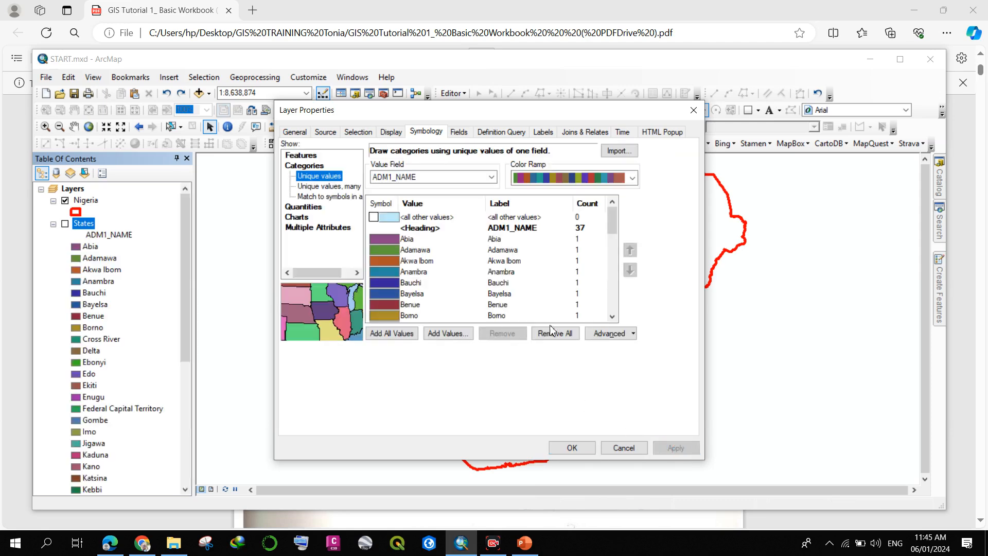
drag(513, 113, 637, 177)
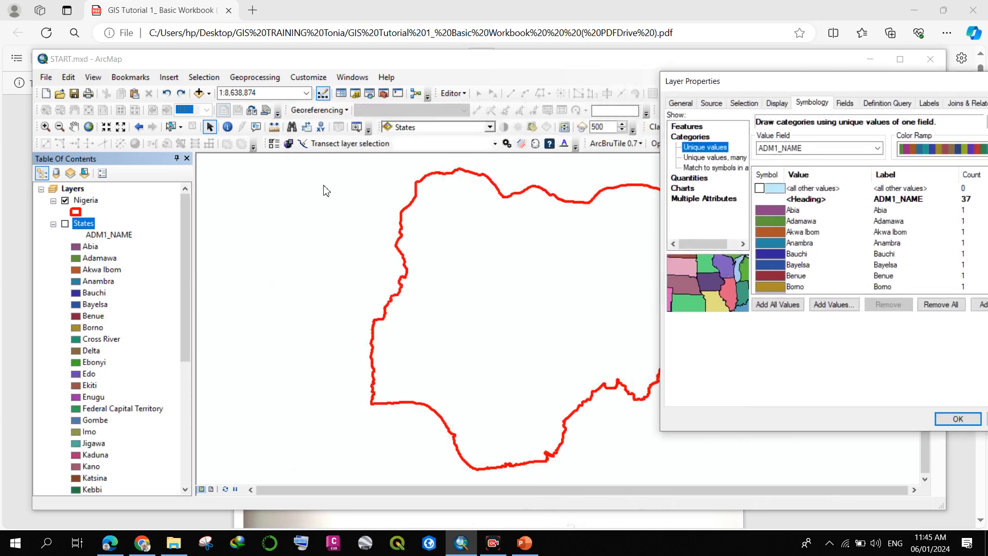
click(67, 225)
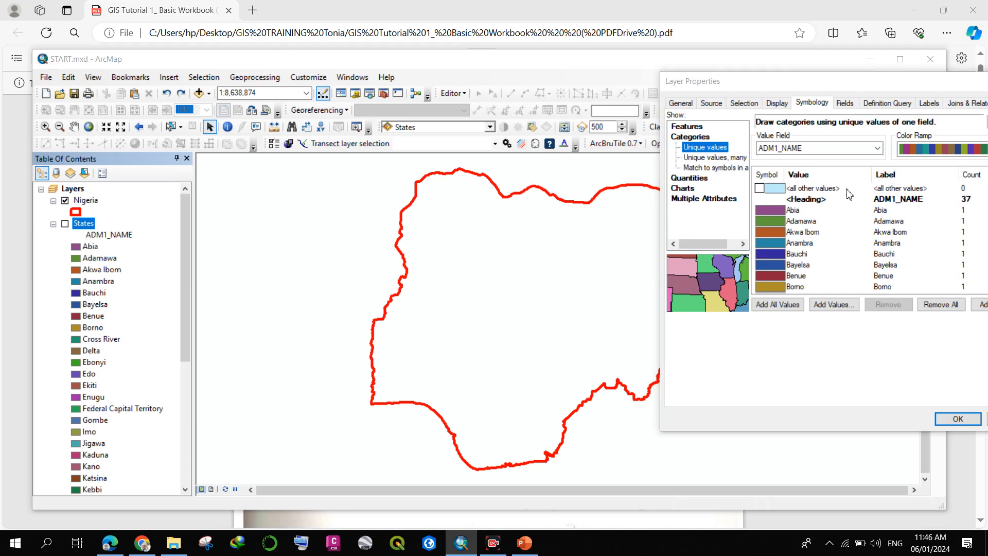
click(953, 418)
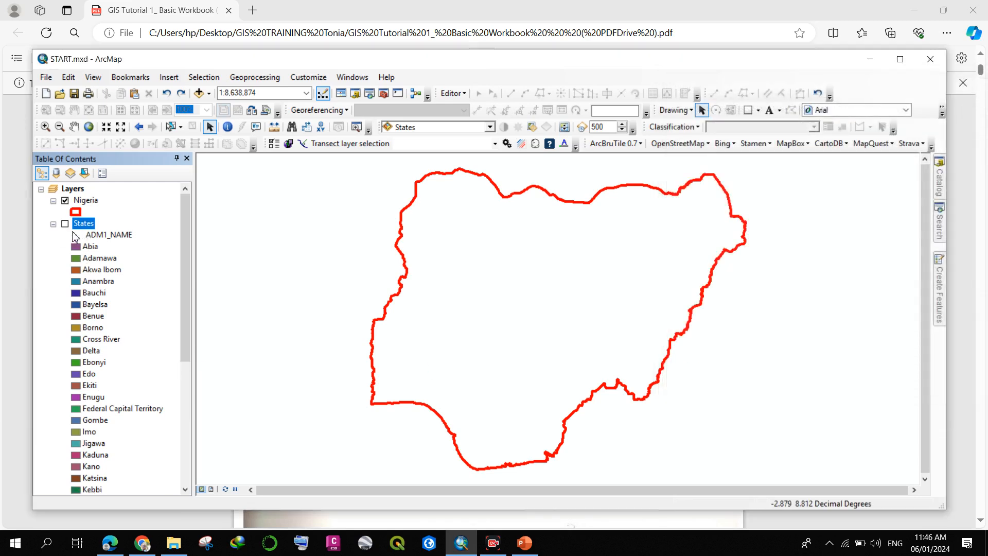
Make the States layer visible and hide the Nigeria layer.
click(66, 225)
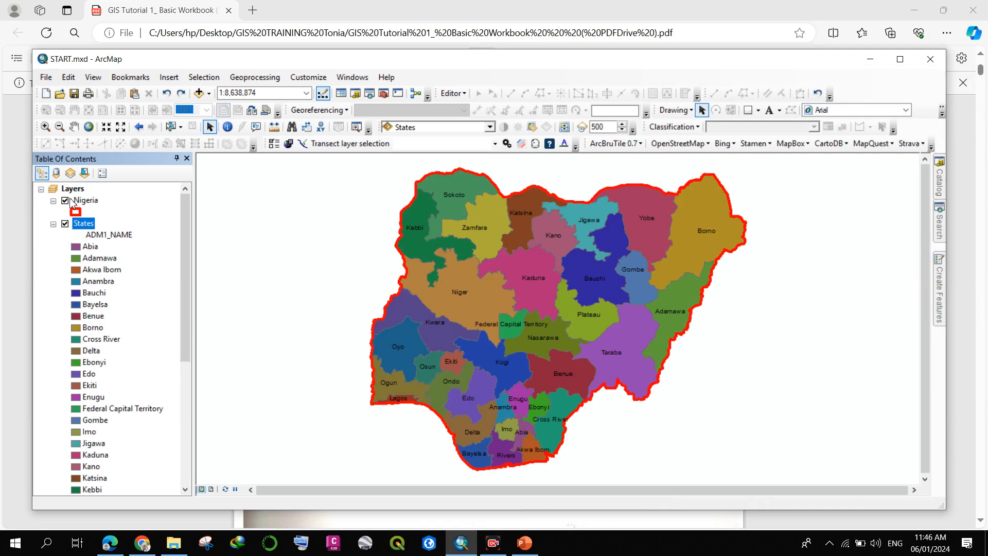
click(65, 201)
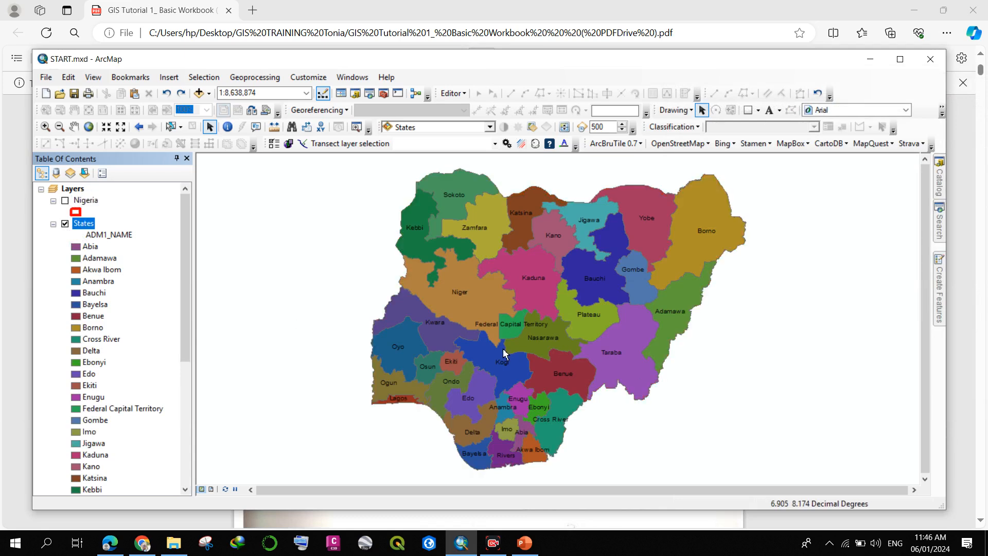
scroll(514, 311, down, 2)
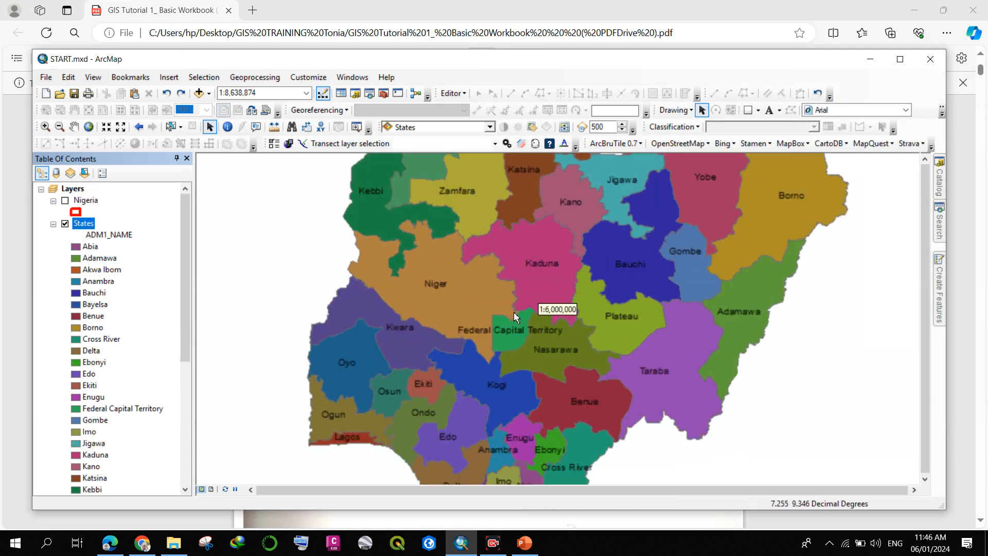
scroll(514, 312, down, 1)
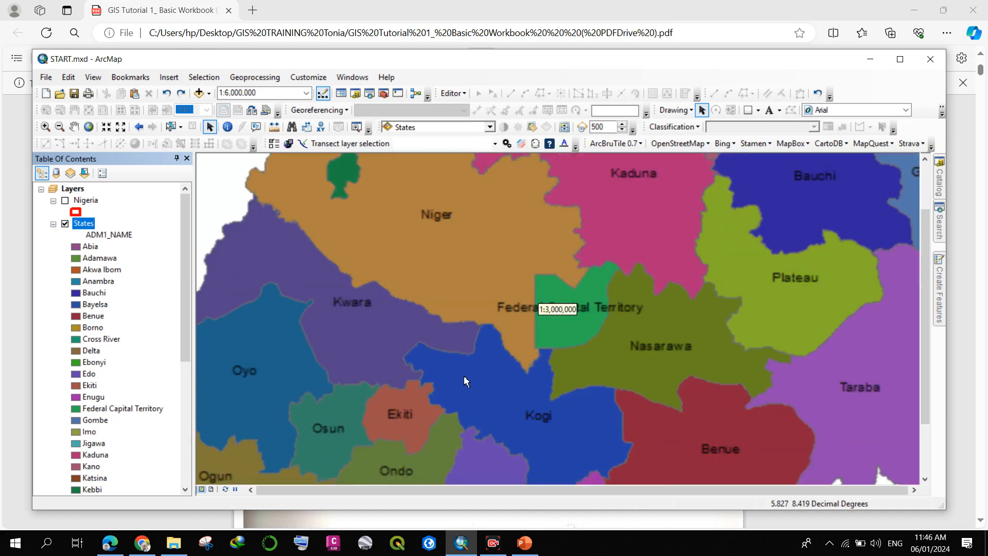
scroll(465, 379, up, 1)
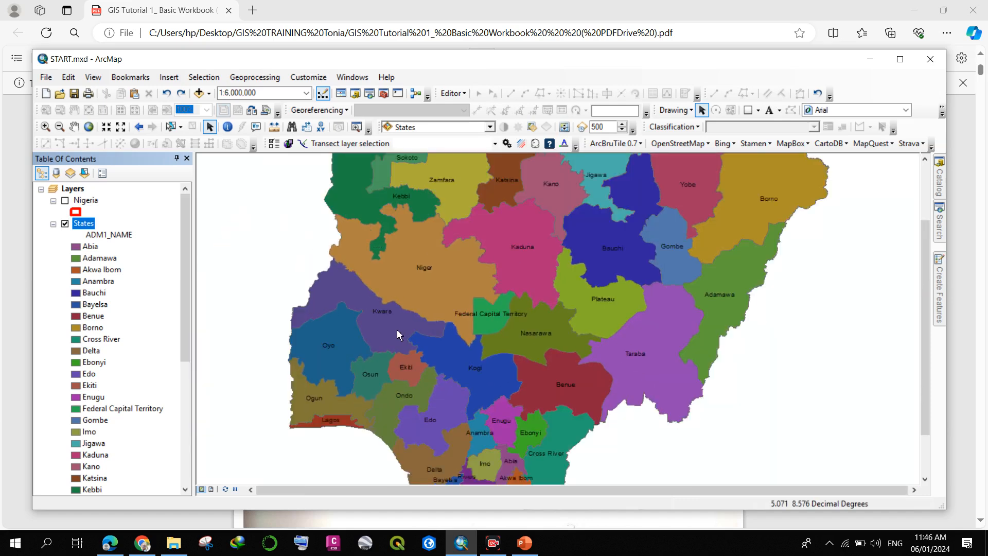
Turn off feature labels for the States layer and accept the layer properties.
scroll(426, 344, up, 1)
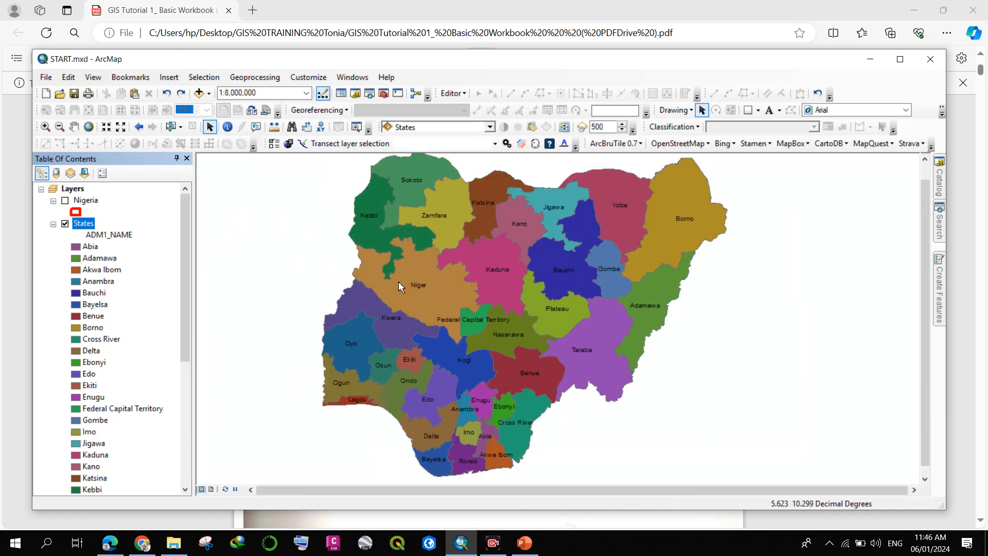
double_click(81, 221)
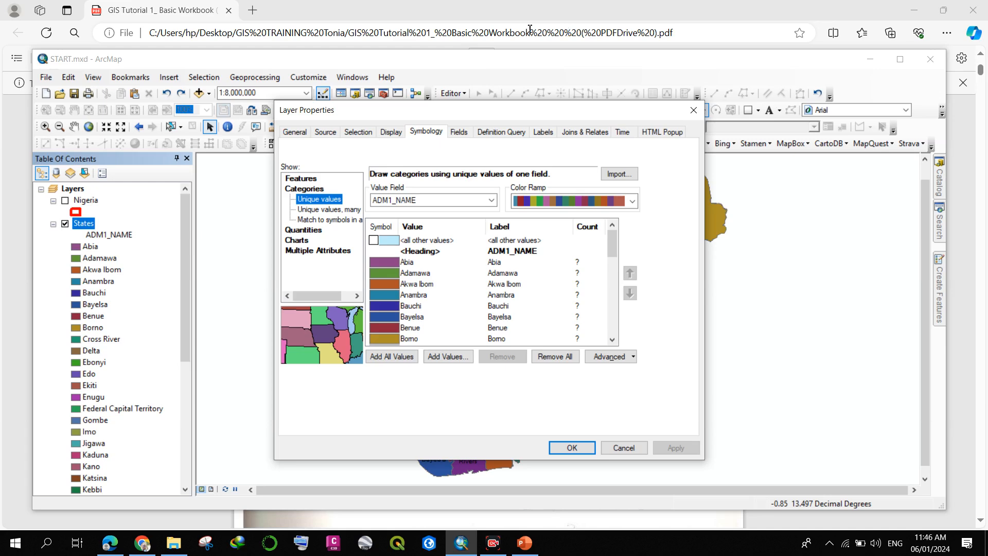
click(546, 130)
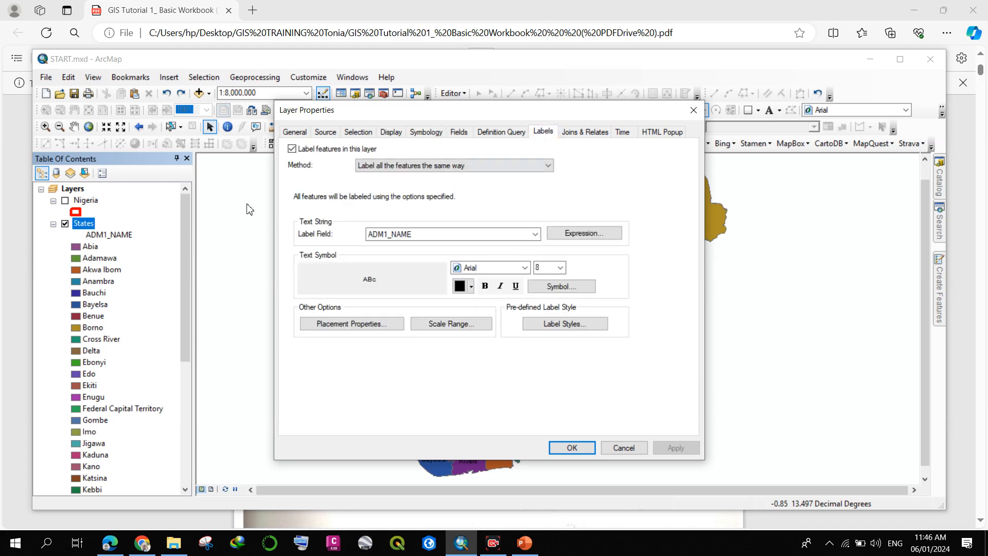
click(292, 149)
click(571, 446)
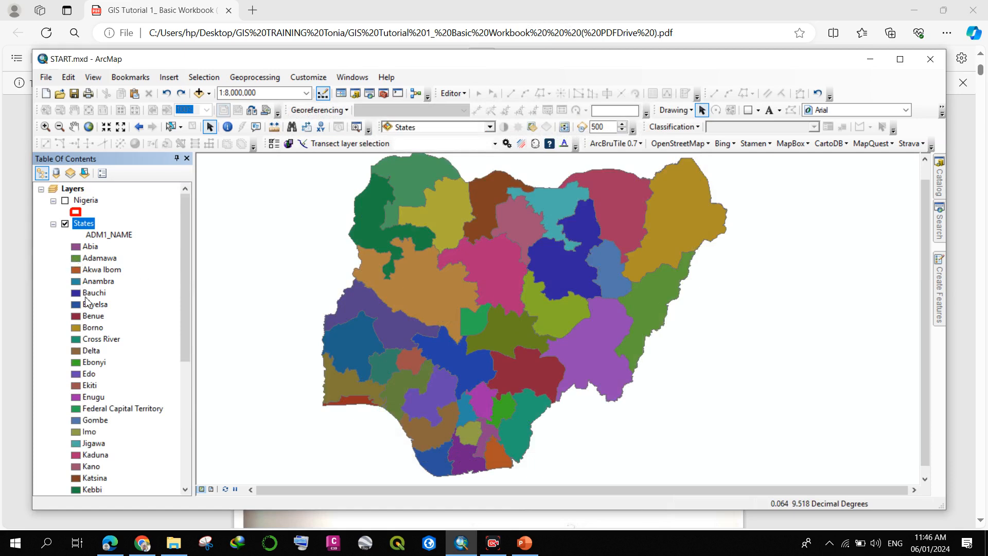
Symbolize the States layer by unique values of Shape_Area, adding all values, and review the resulting category list.
scroll(87, 301, down, 6)
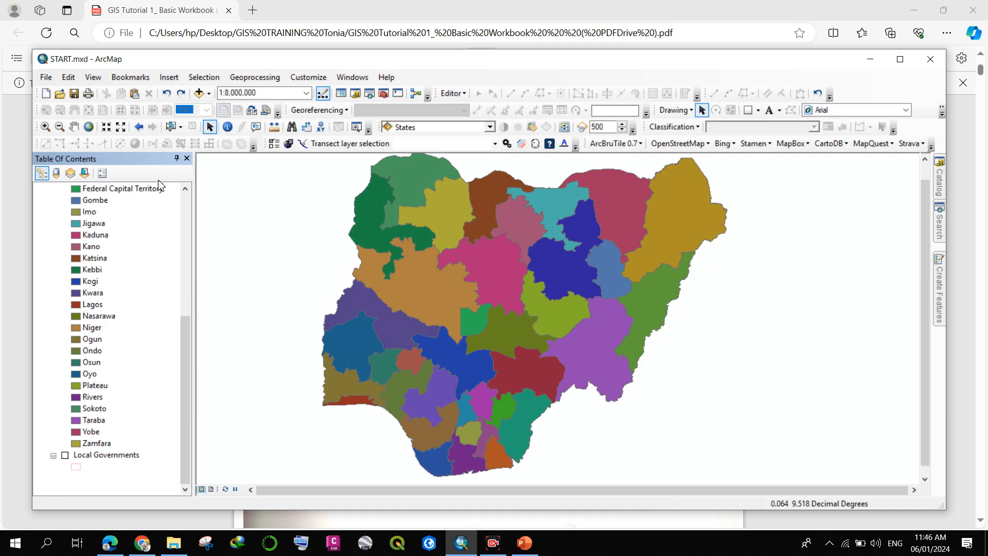
scroll(115, 292, up, 5)
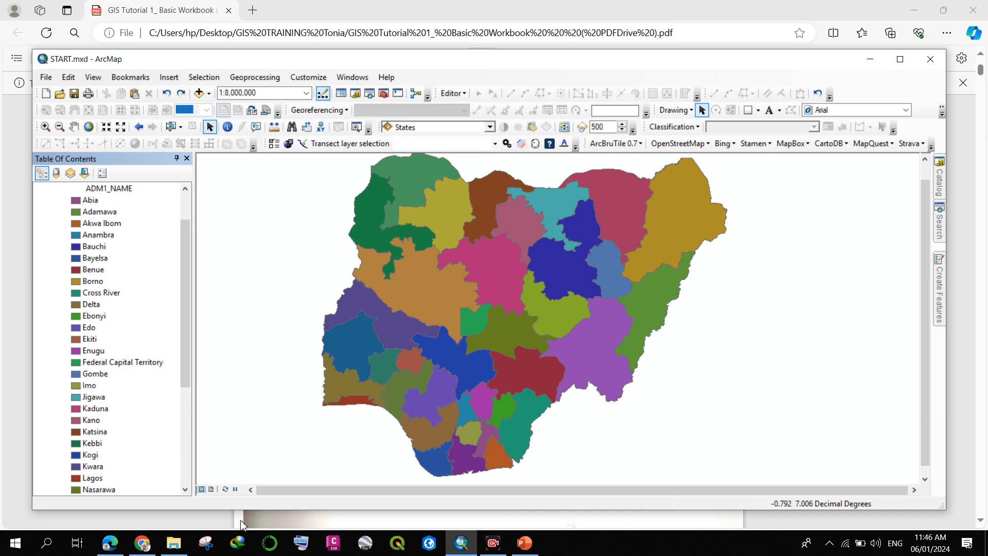
scroll(107, 307, up, 1)
scroll(112, 281, up, 1)
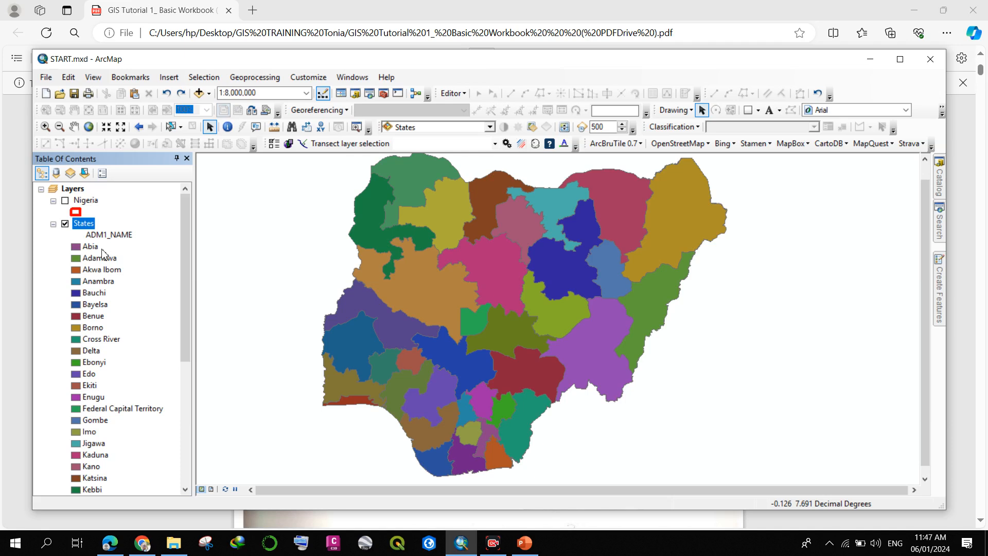
double_click(86, 224)
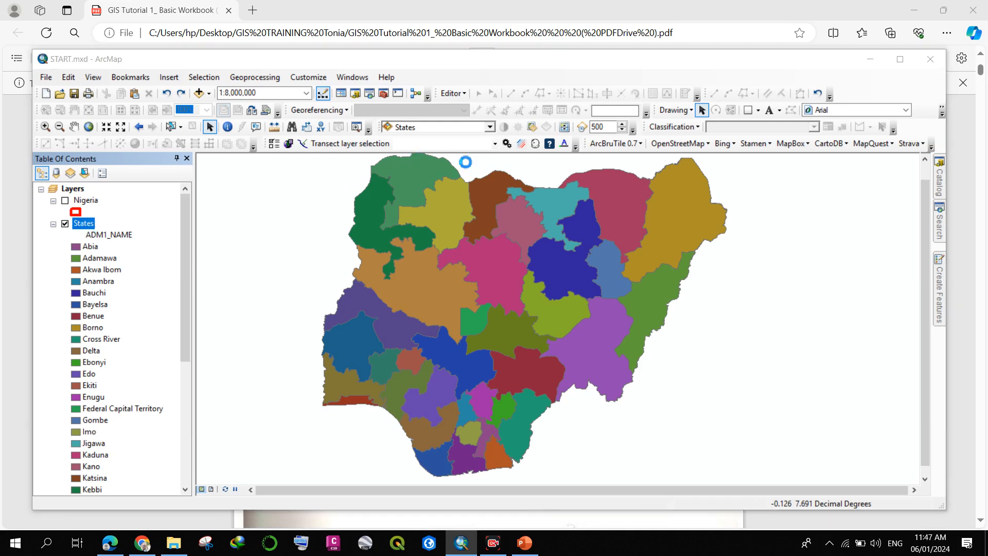
click(420, 131)
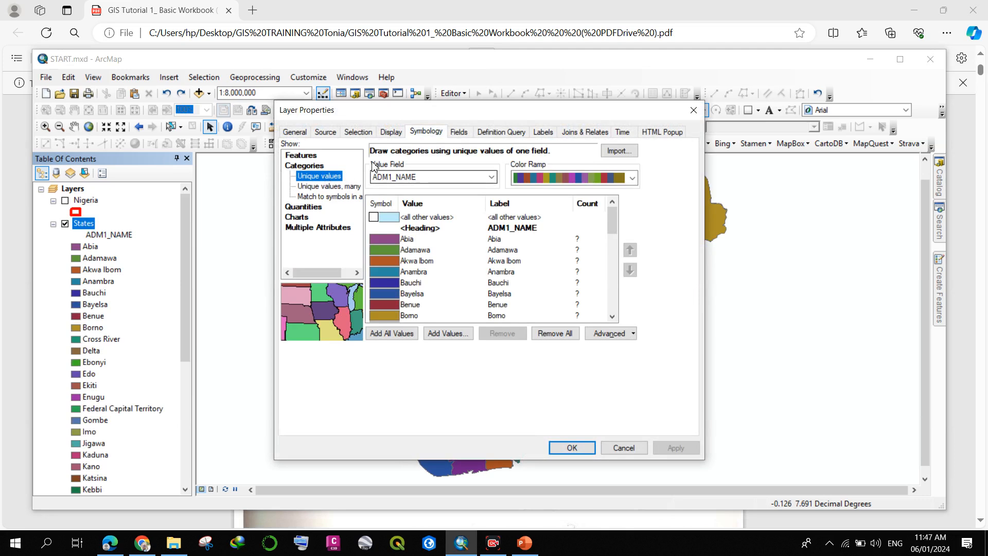
click(421, 178)
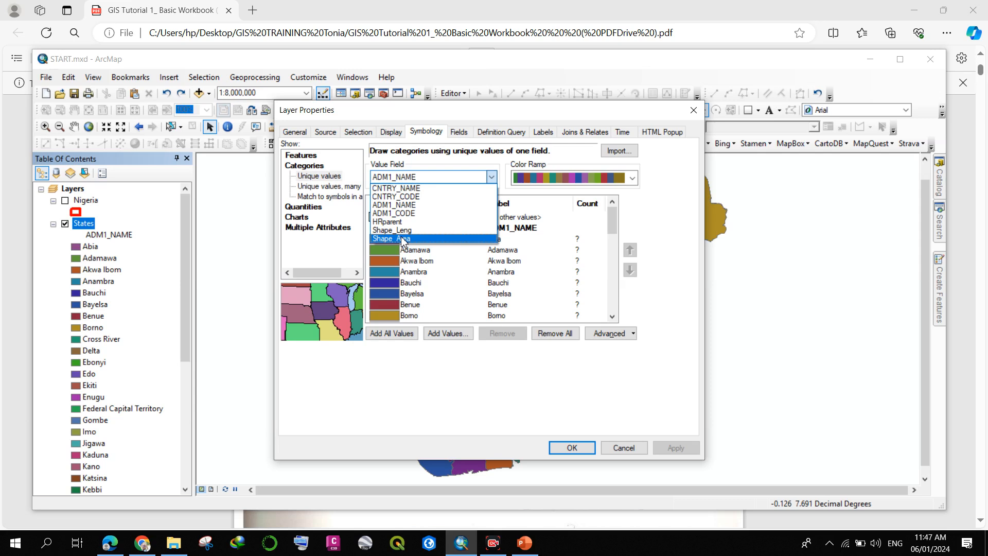
click(402, 240)
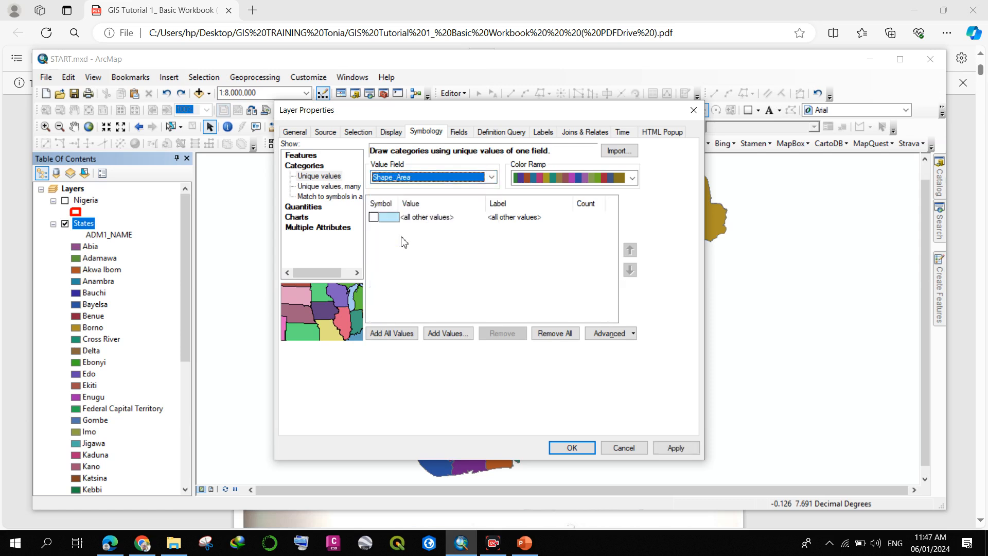
click(402, 342)
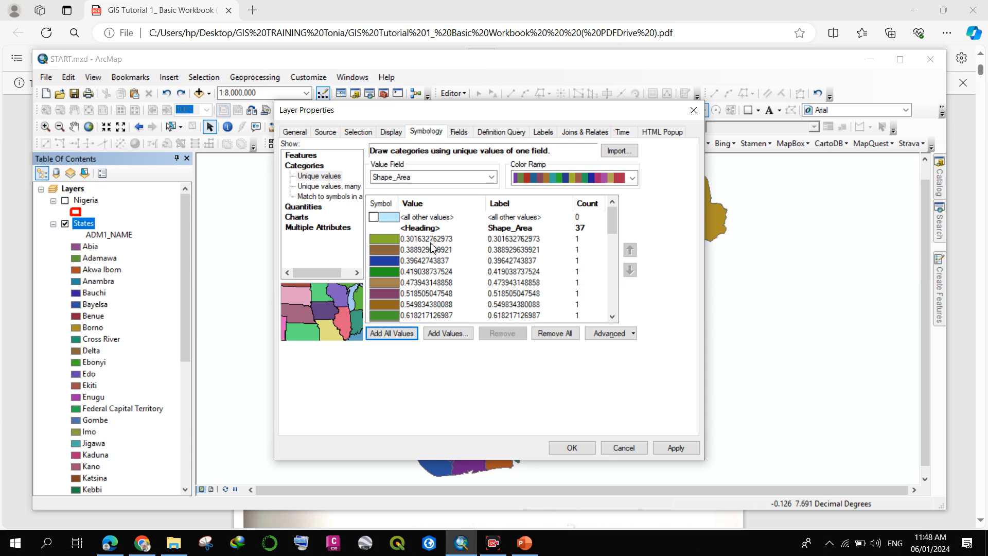
scroll(435, 257, down, 10)
scroll(436, 260, down, 5)
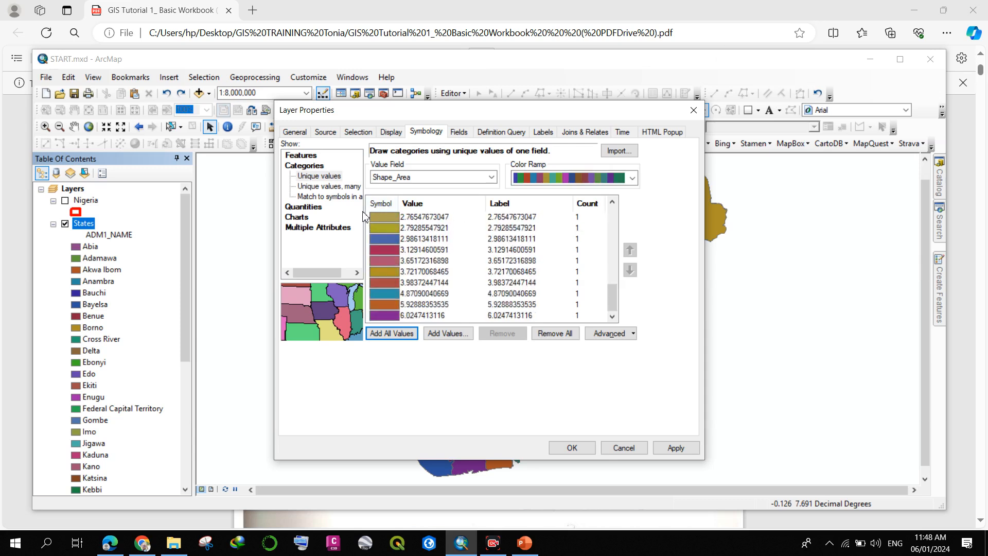
Symbolize the States layer by quantities with graduated colors on the Shape_Area field and accept the layer properties.
click(319, 209)
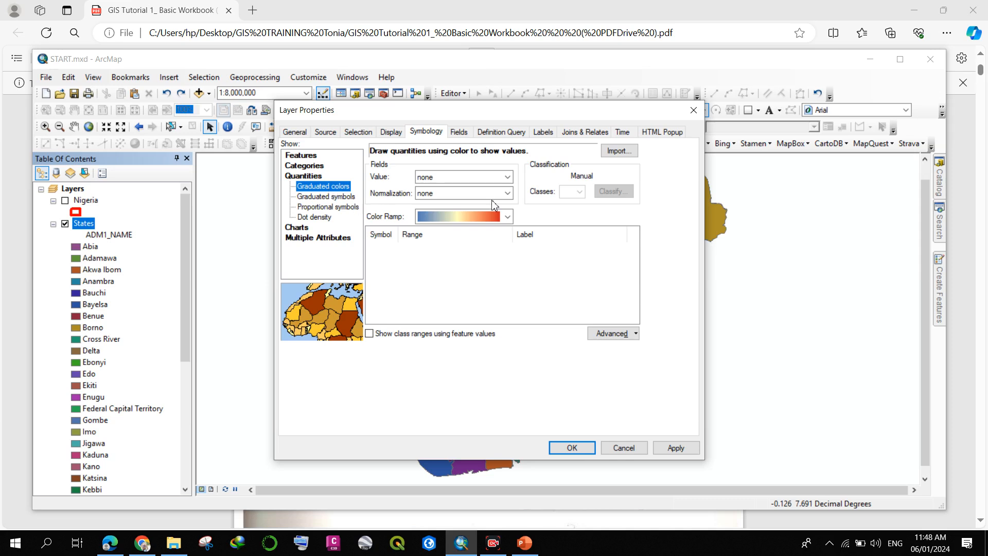
click(454, 179)
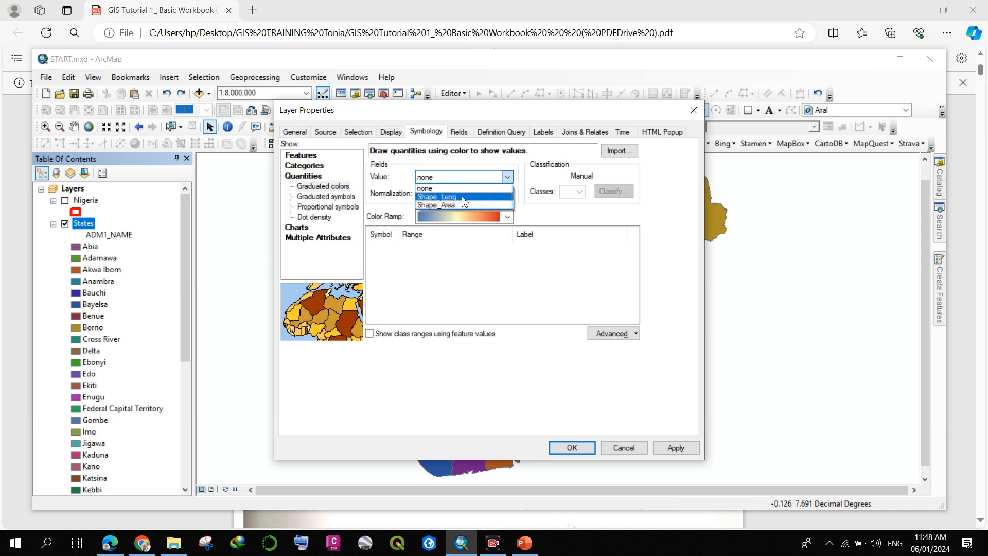
click(457, 204)
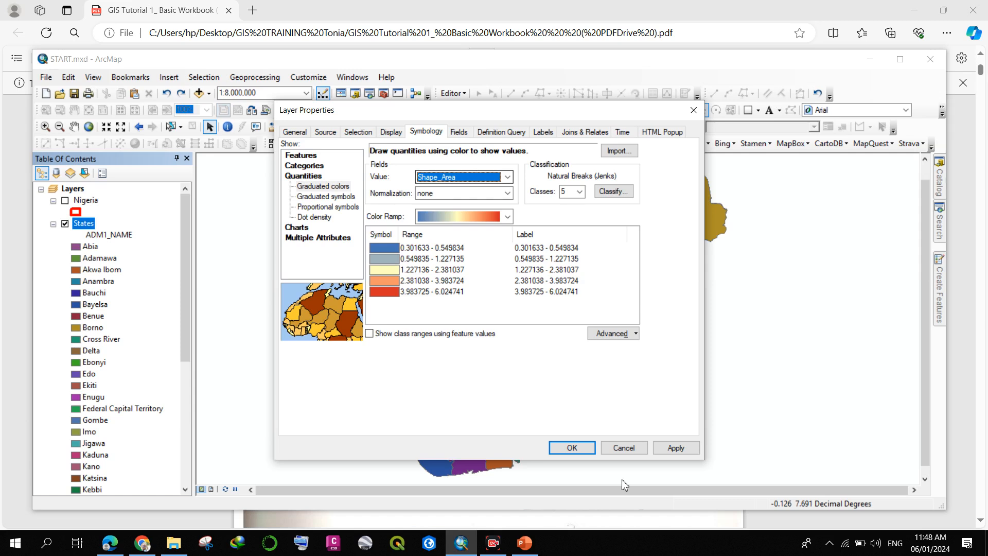
click(571, 448)
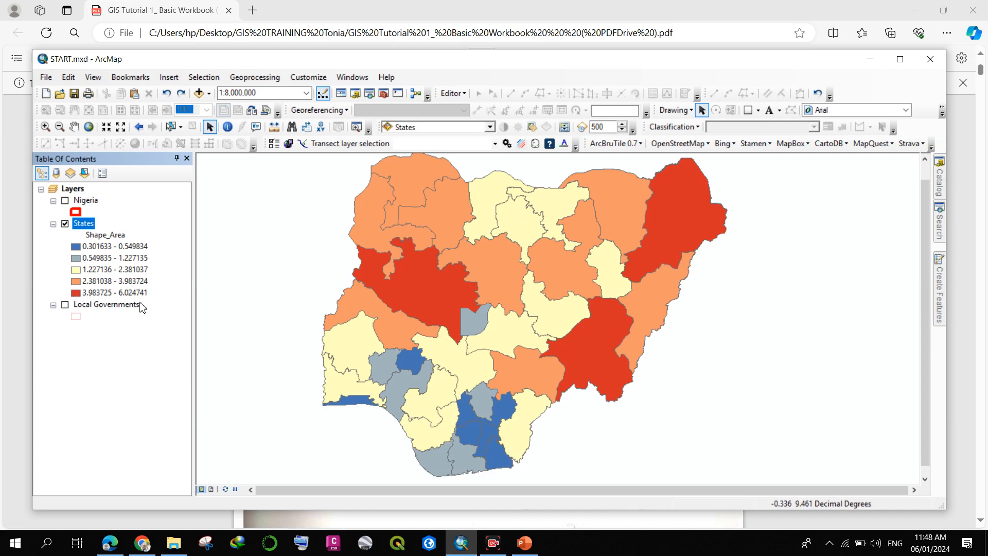
scroll(418, 286, down, 2)
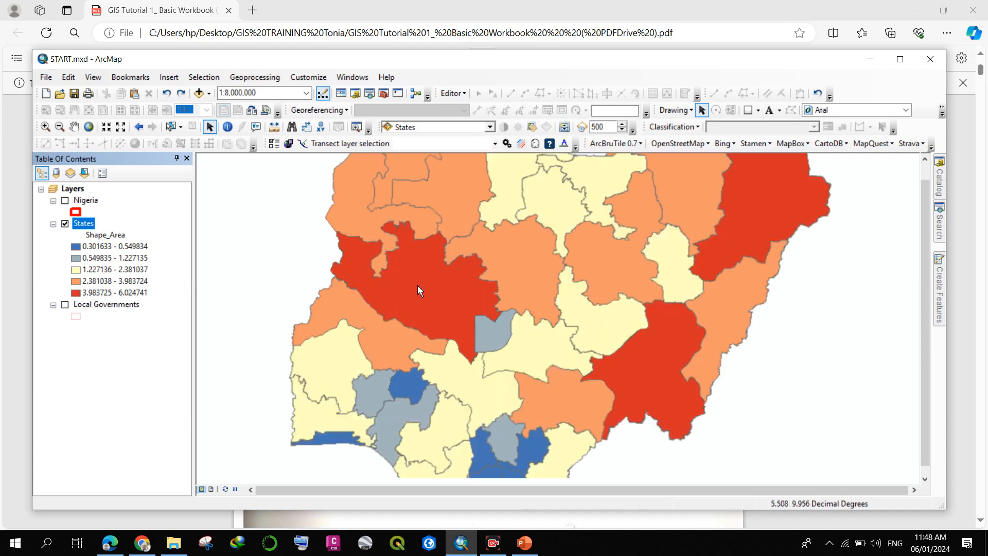
scroll(384, 253, up, 2)
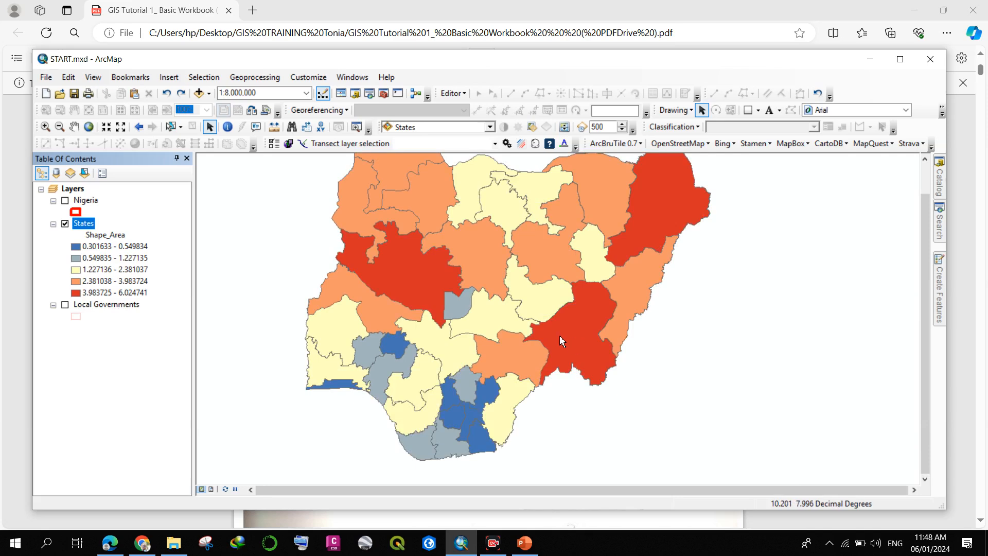
scroll(560, 328, down, 1)
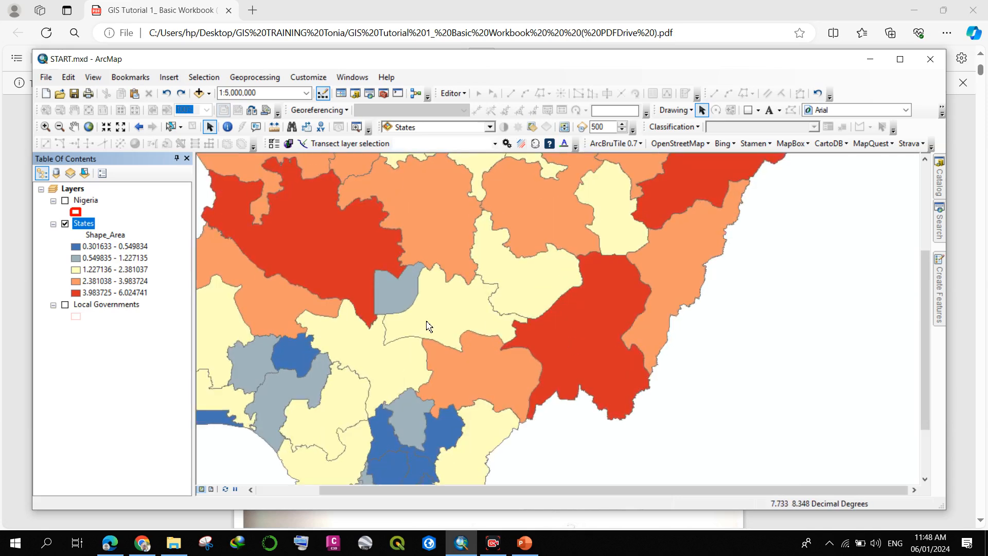
scroll(436, 300, up, 1)
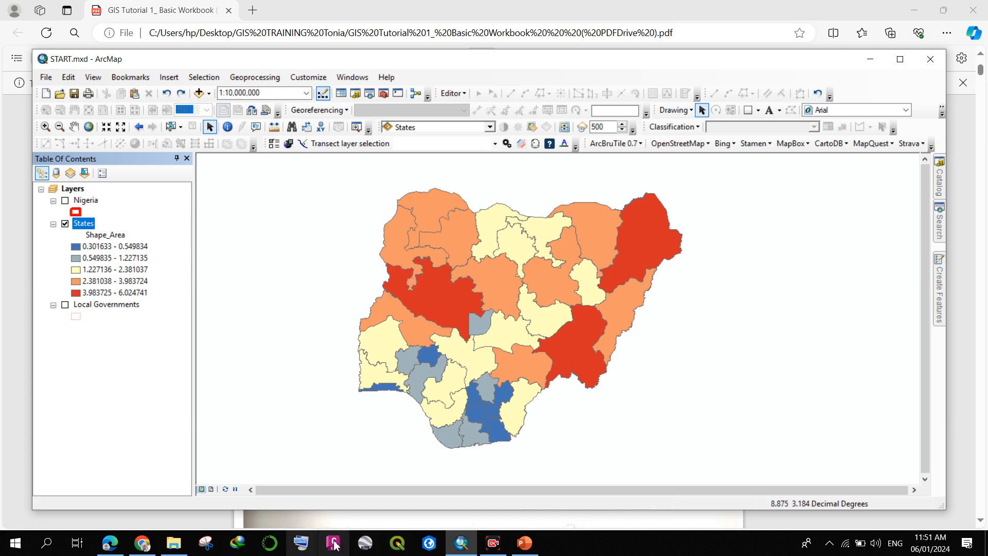
Switch the map to layout view and zoom the data frame to the States layer's extent.
click(213, 490)
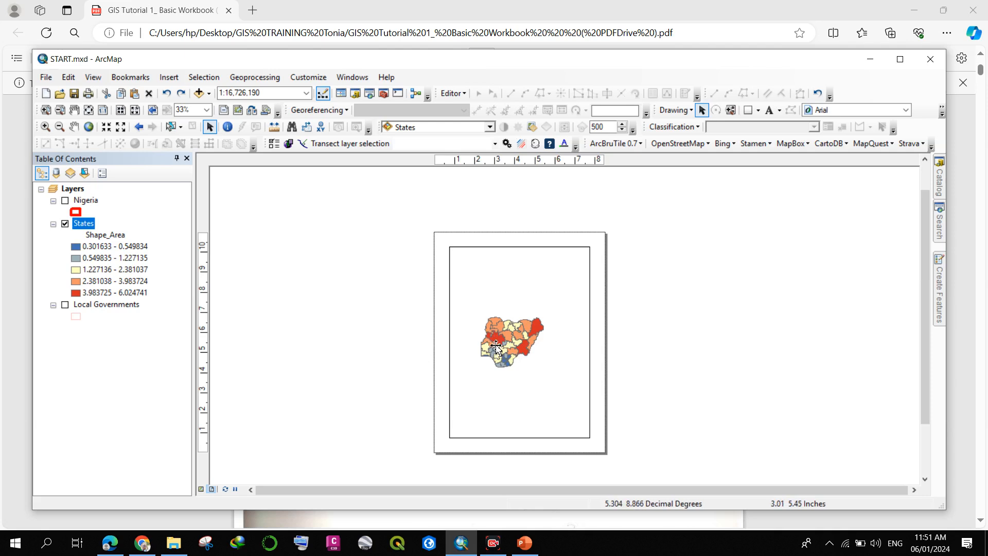
right_click(88, 223)
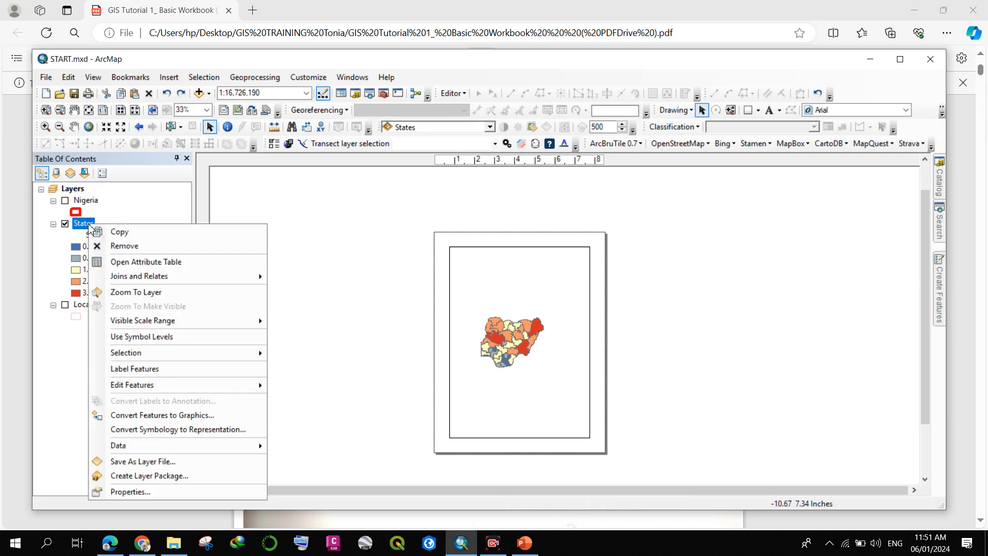
click(160, 291)
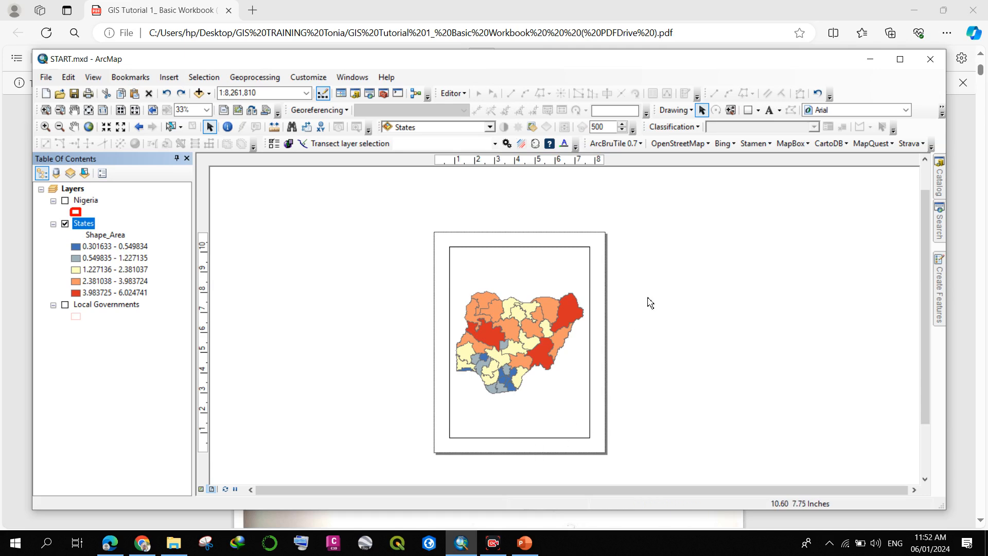
right_click(651, 220)
click(657, 228)
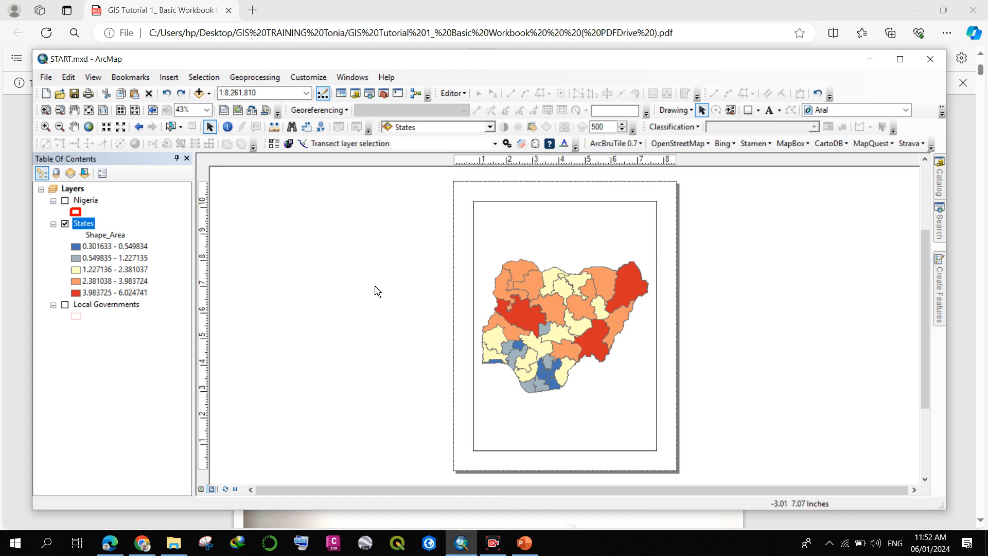
scroll(538, 235, down, 1)
scroll(380, 258, up, 2)
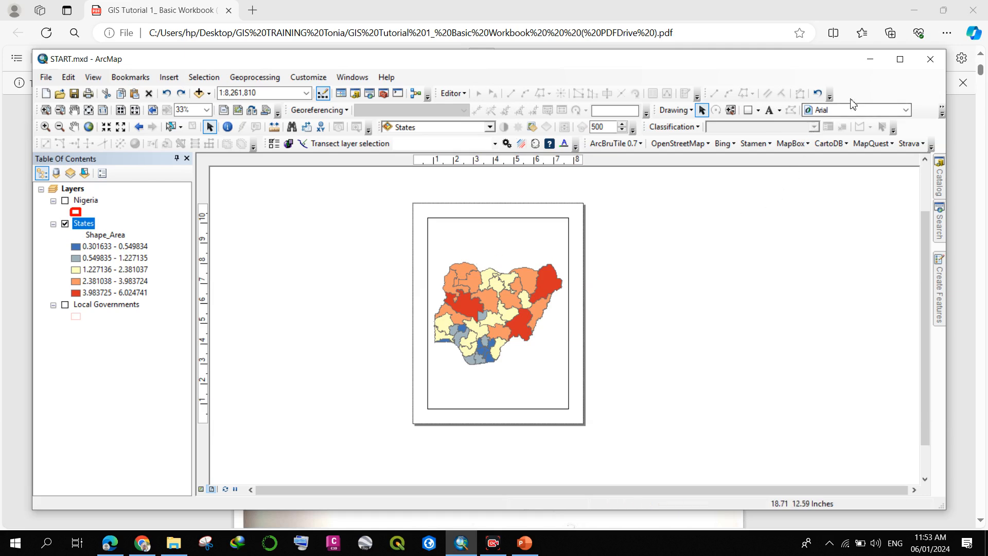
Hide the Layout toolbar and show it again.
right_click(867, 98)
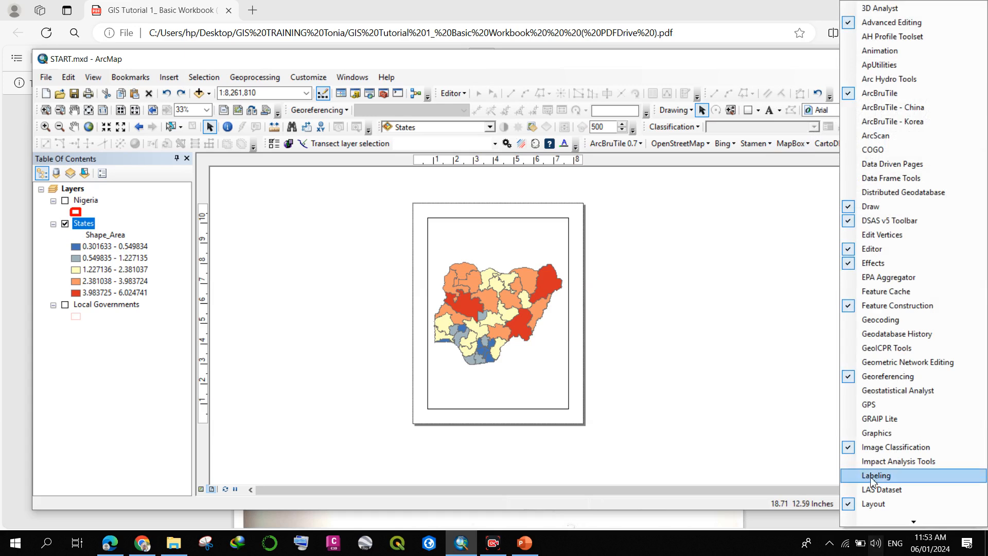
scroll(886, 460, down, 2)
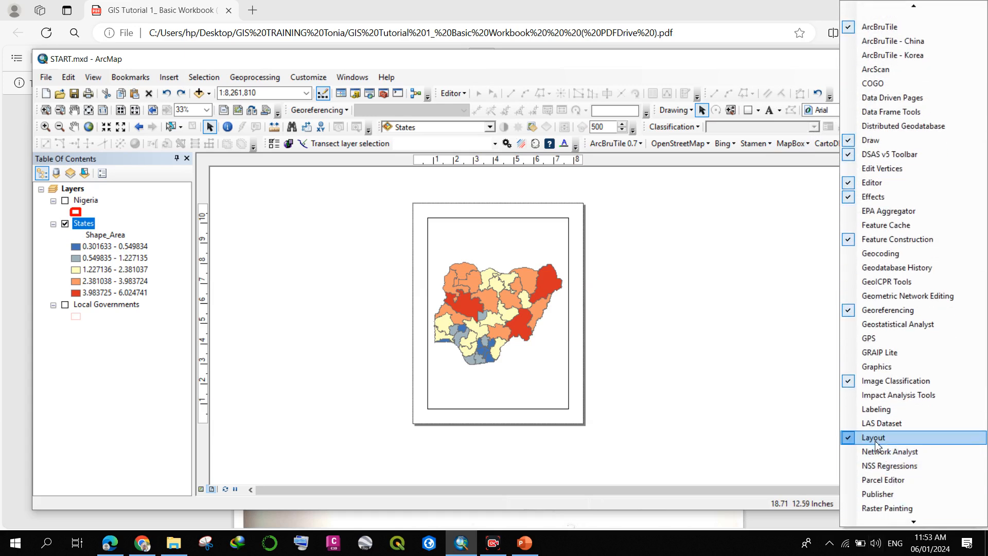
click(847, 439)
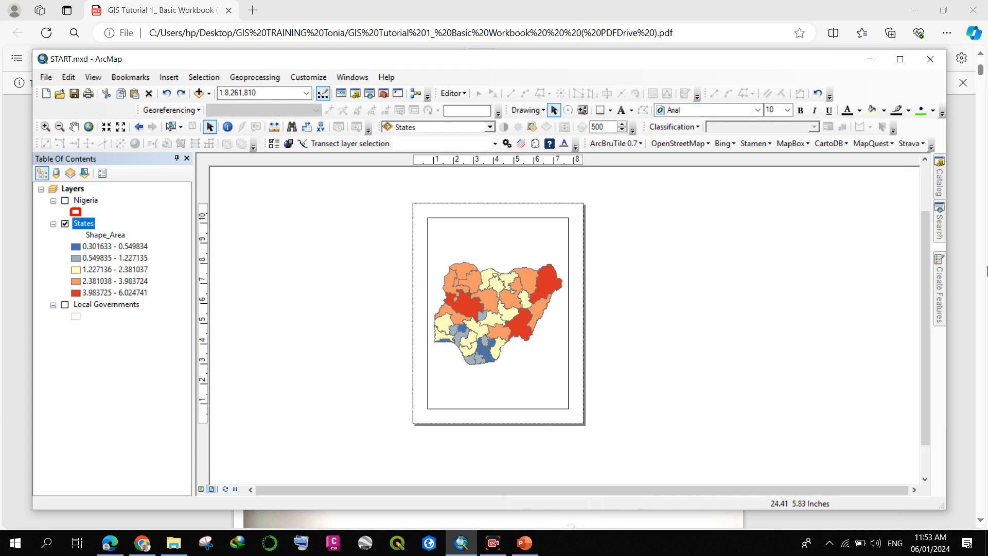
right_click(873, 89)
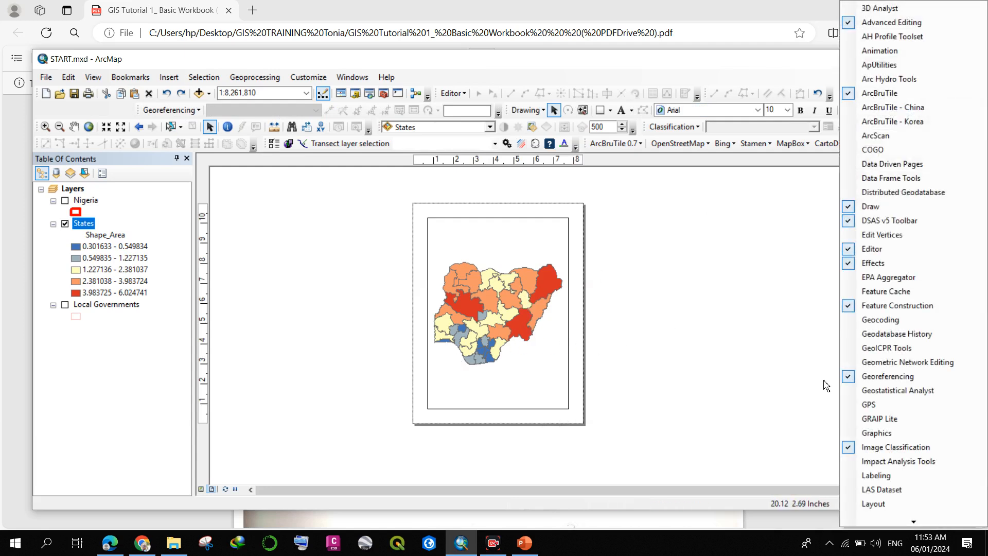
click(846, 505)
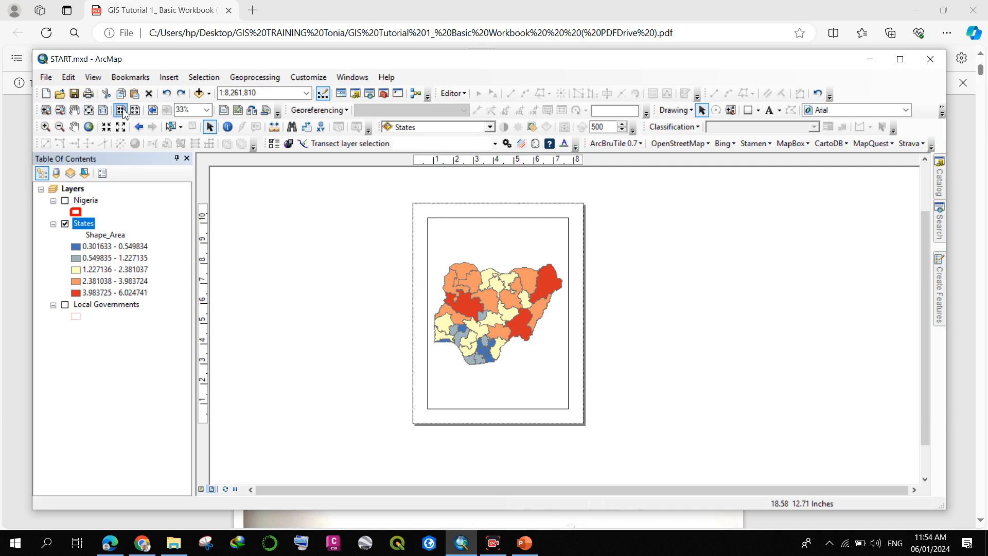
Turn the Layout toolbar off once more and restore it to the toolbar area.
right_click(886, 96)
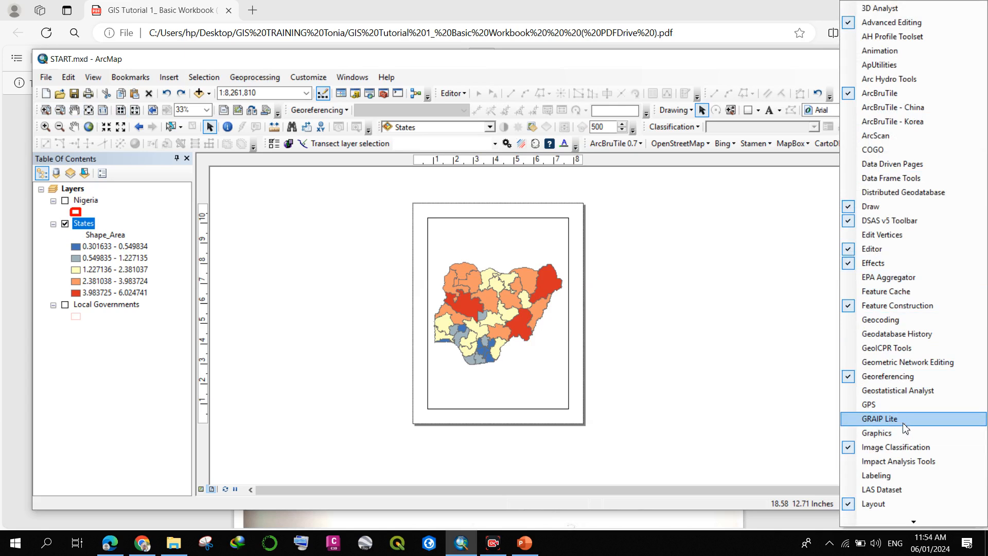
scroll(865, 492, down, 1)
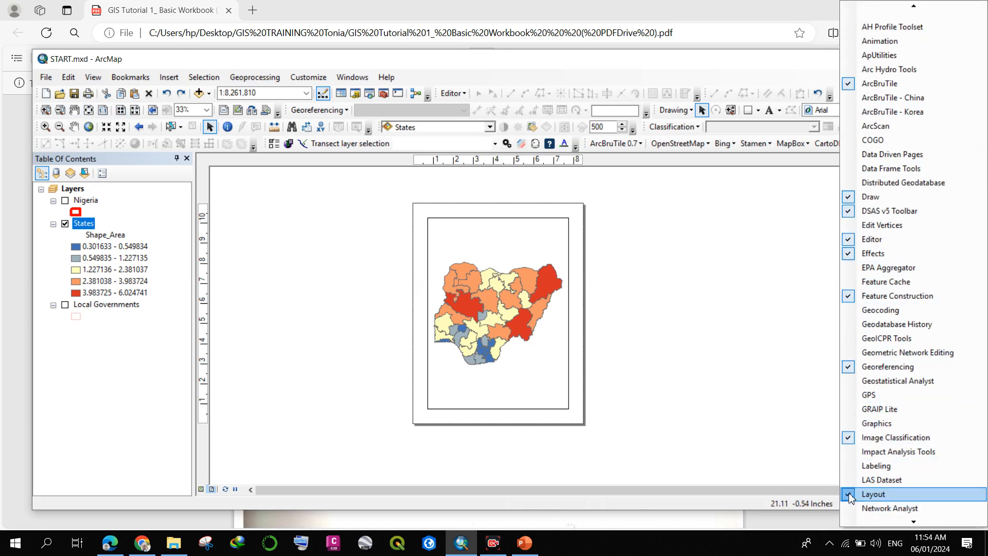
click(874, 495)
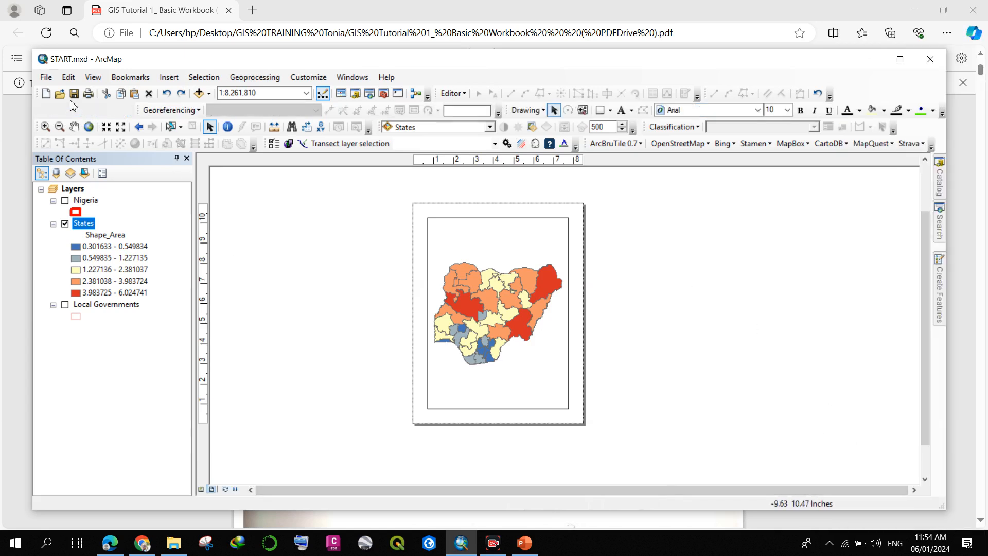
right_click(898, 99)
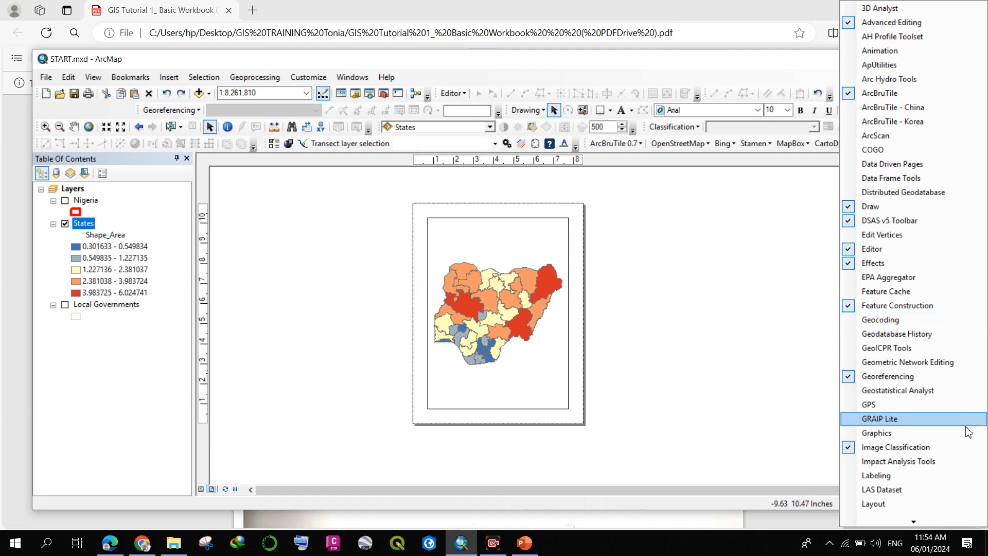
click(854, 504)
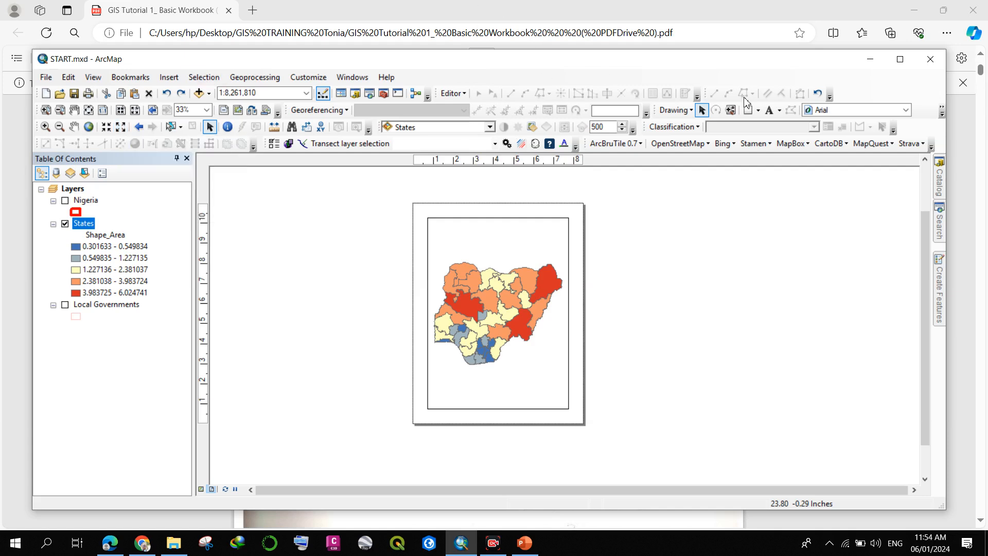
Collapse the folder connections in the Catalog and look through the system toolboxes.
click(933, 188)
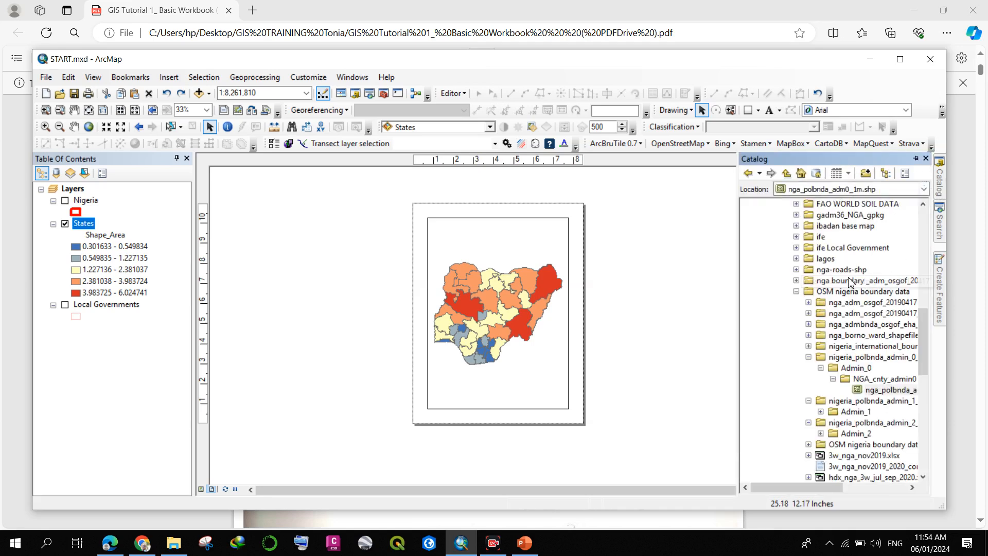
scroll(819, 278, up, 15)
scroll(807, 263, up, 1)
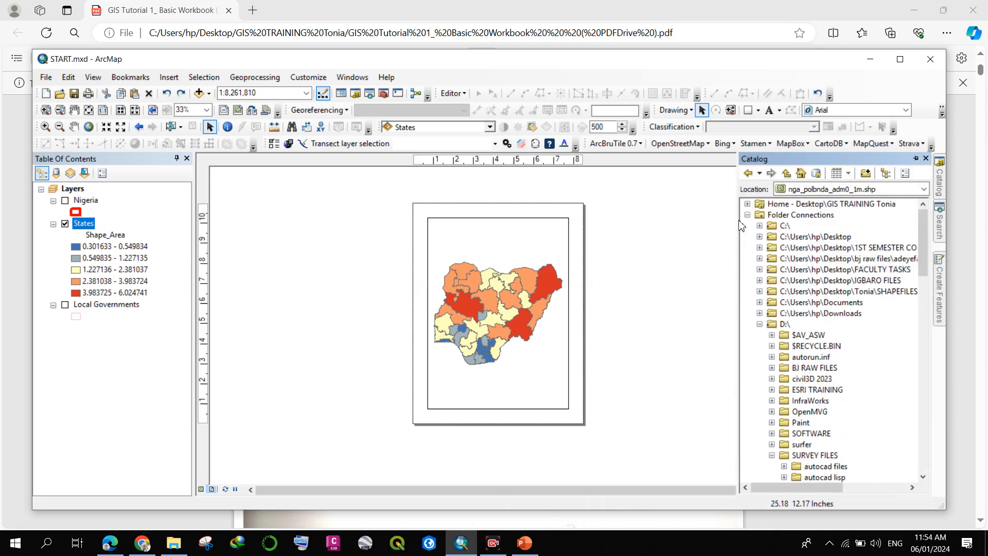
click(748, 215)
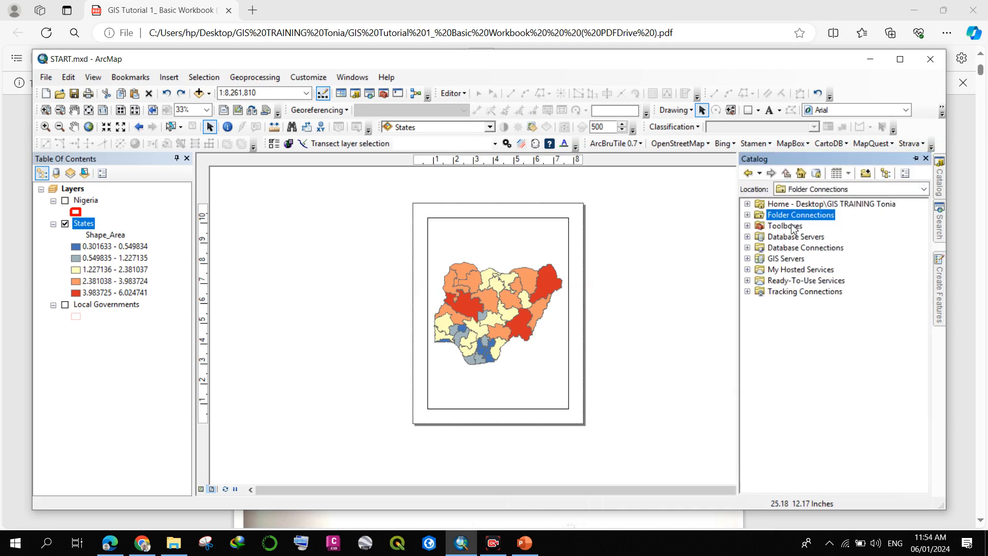
click(748, 225)
scroll(809, 295, down, 1)
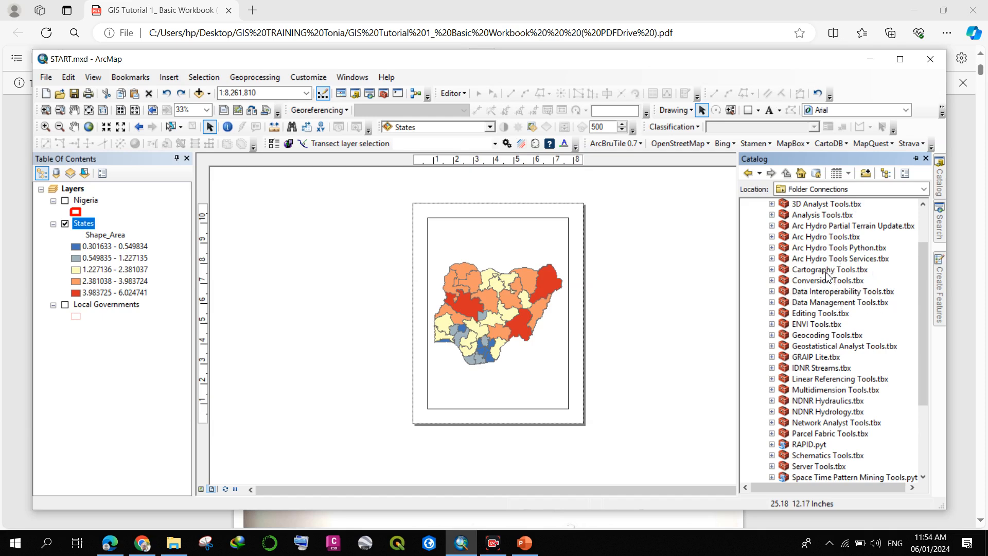
scroll(830, 278, down, 3)
scroll(830, 309, up, 5)
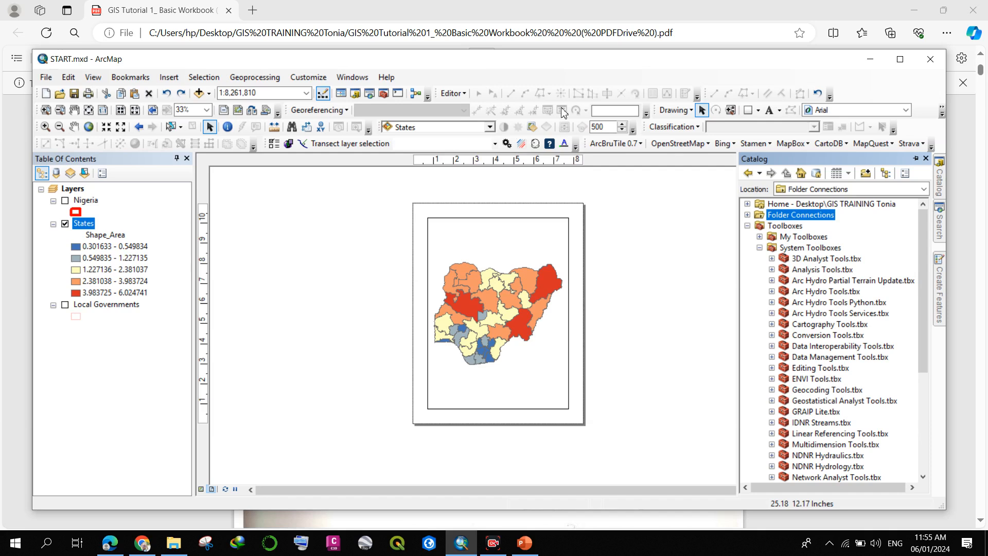
click(643, 215)
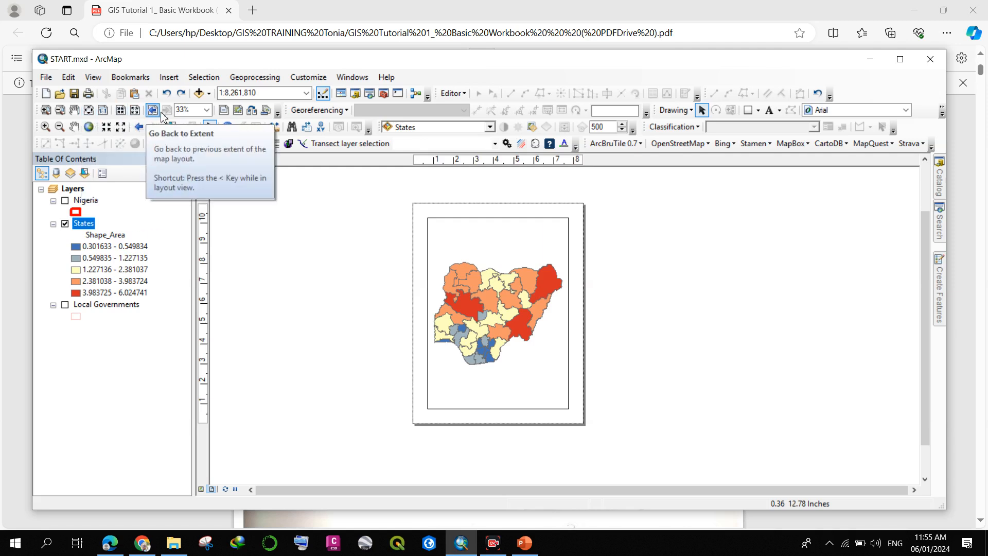
Change the layout to the ISO A2 Portrait page template and reposition the page in the view.
click(254, 111)
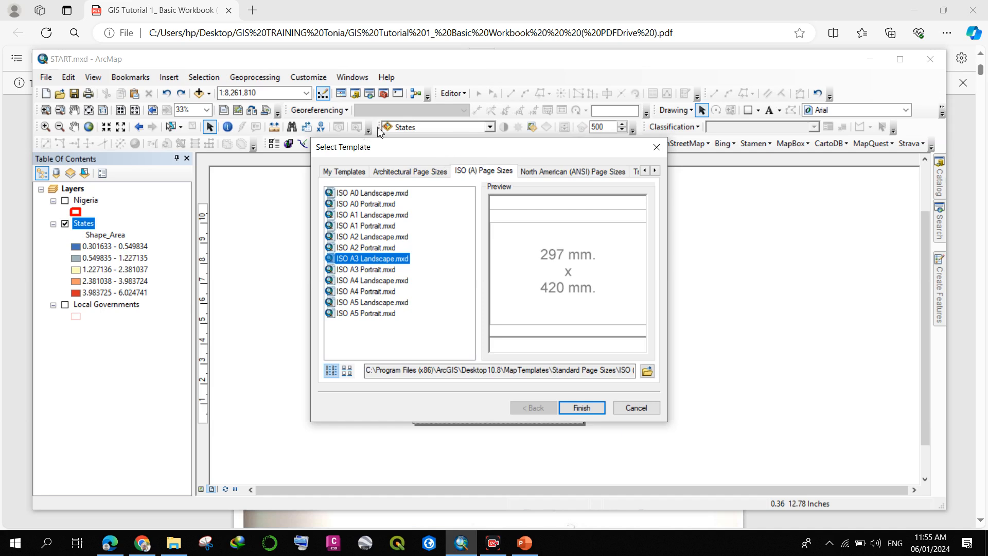
click(344, 171)
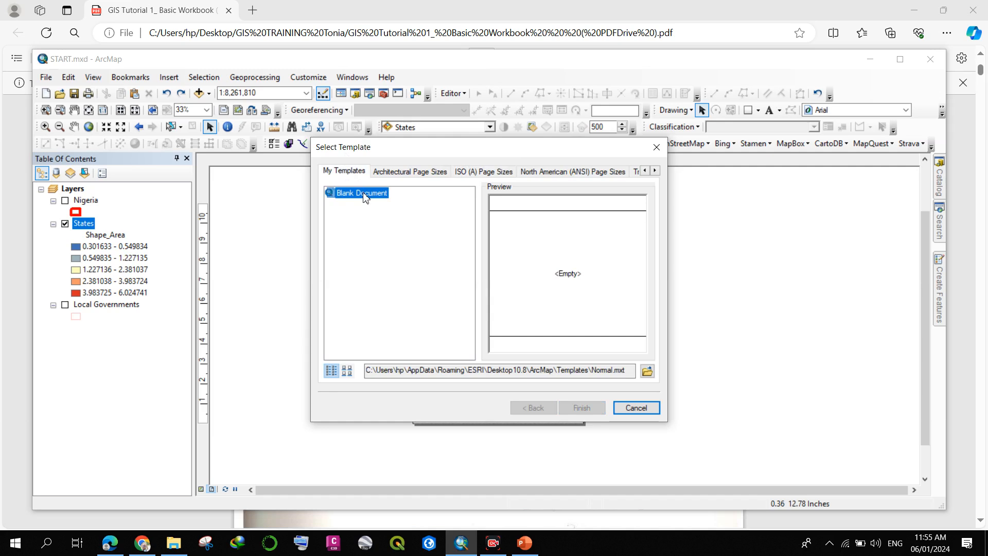
click(464, 171)
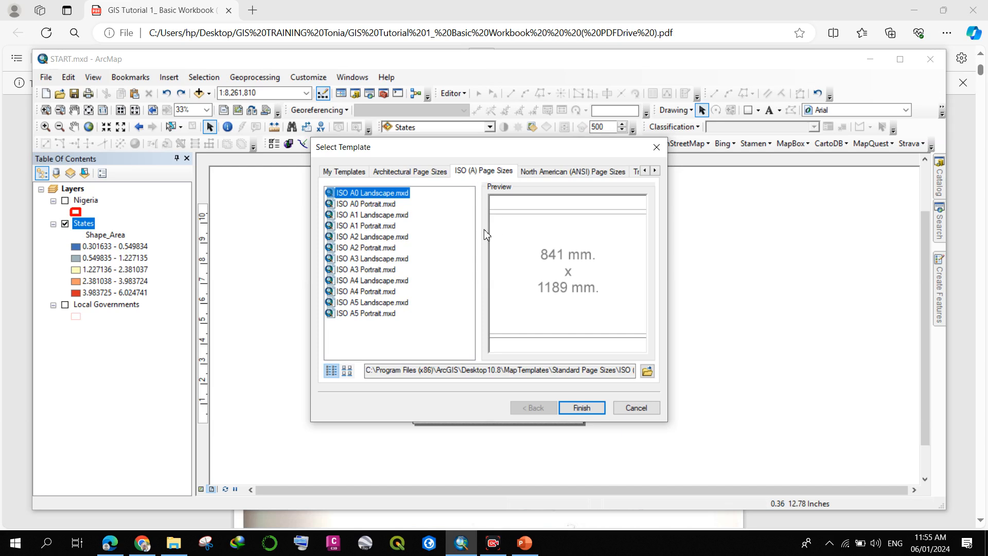
click(367, 249)
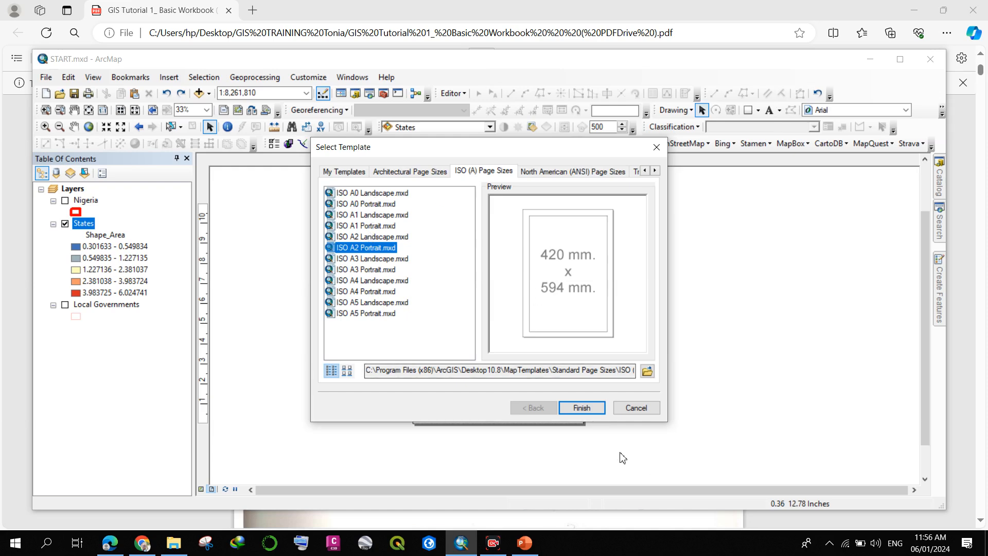
click(587, 408)
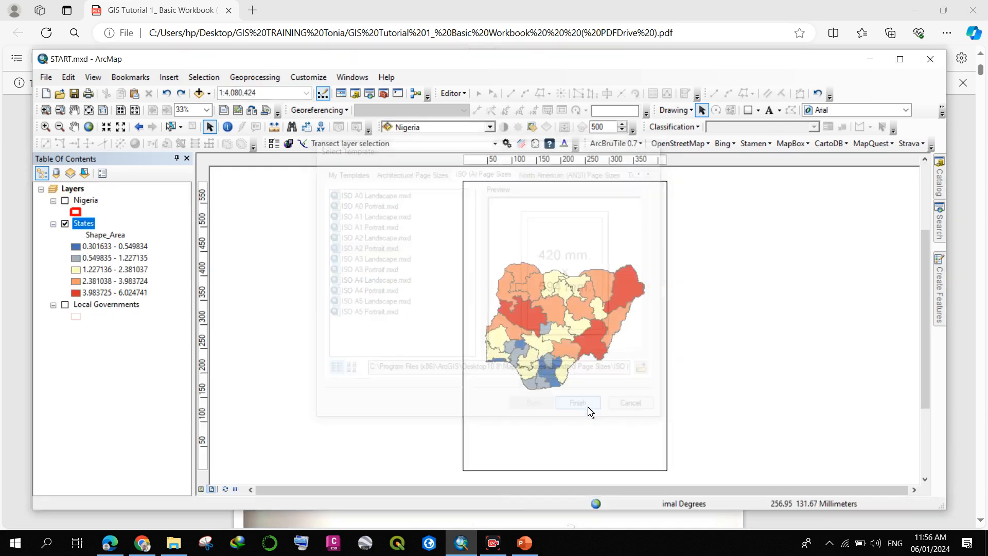
drag(653, 281, 554, 287)
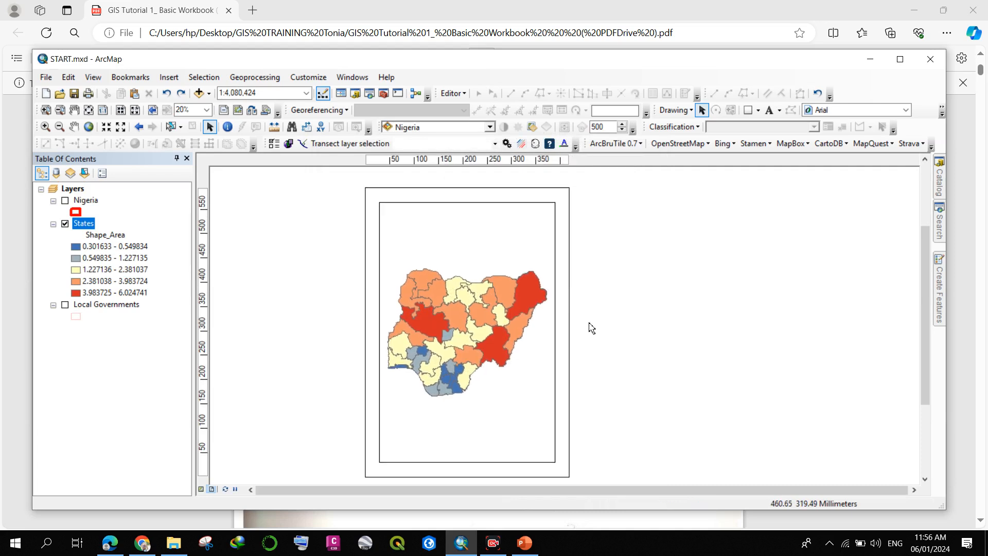
drag(592, 328, 599, 320)
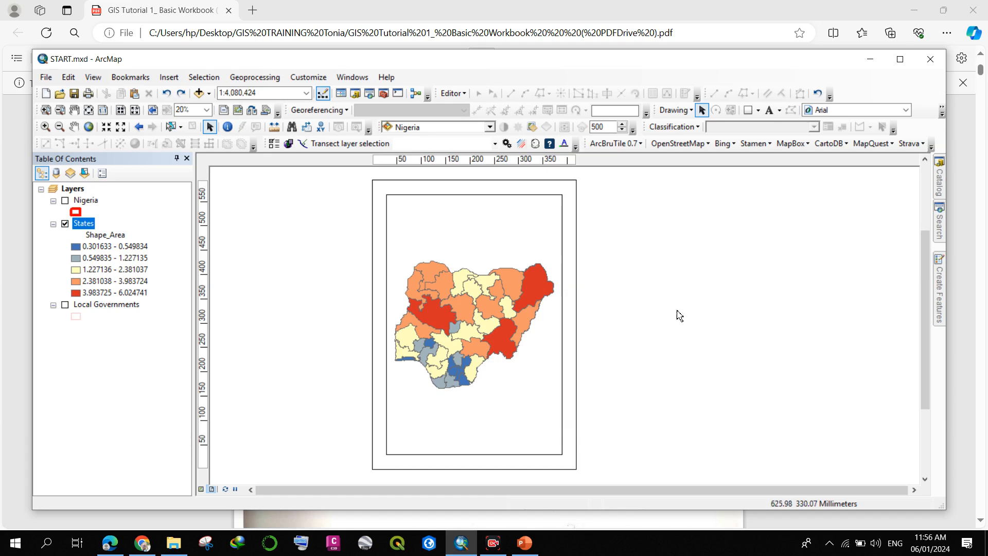
Reapply the ISO A2 Portrait page template and zoom the data frame to the Nigeria layer's extent.
right_click(878, 101)
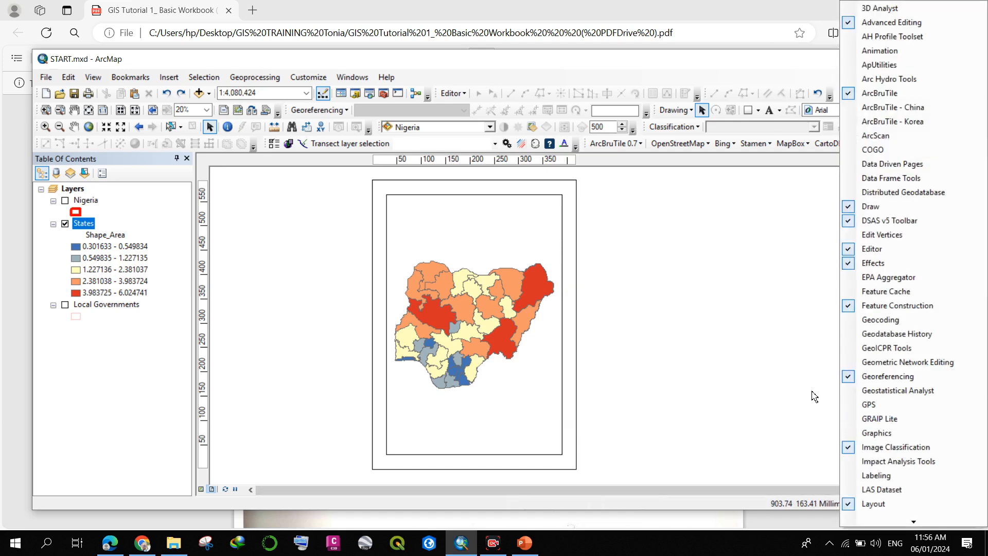
scroll(850, 498, down, 1)
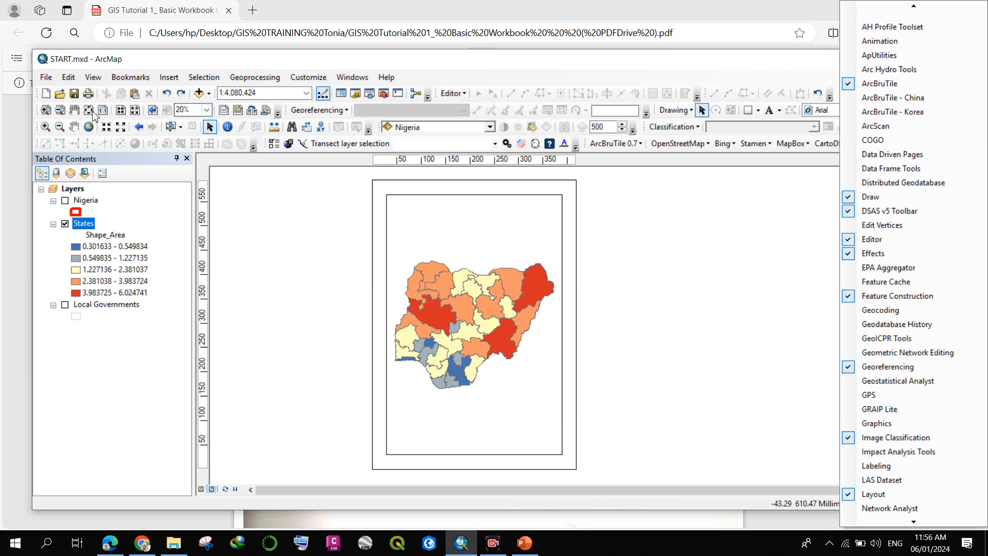
click(253, 112)
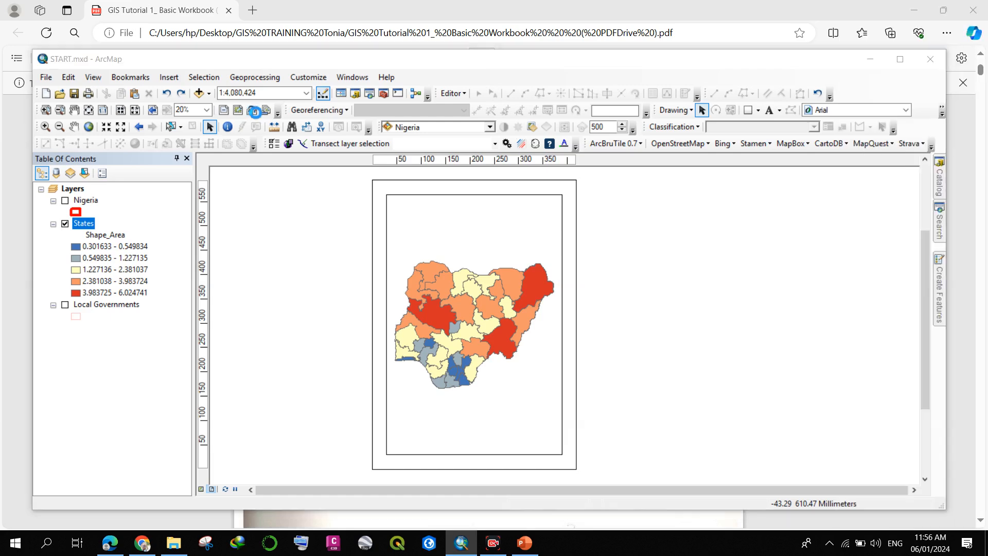
click(348, 170)
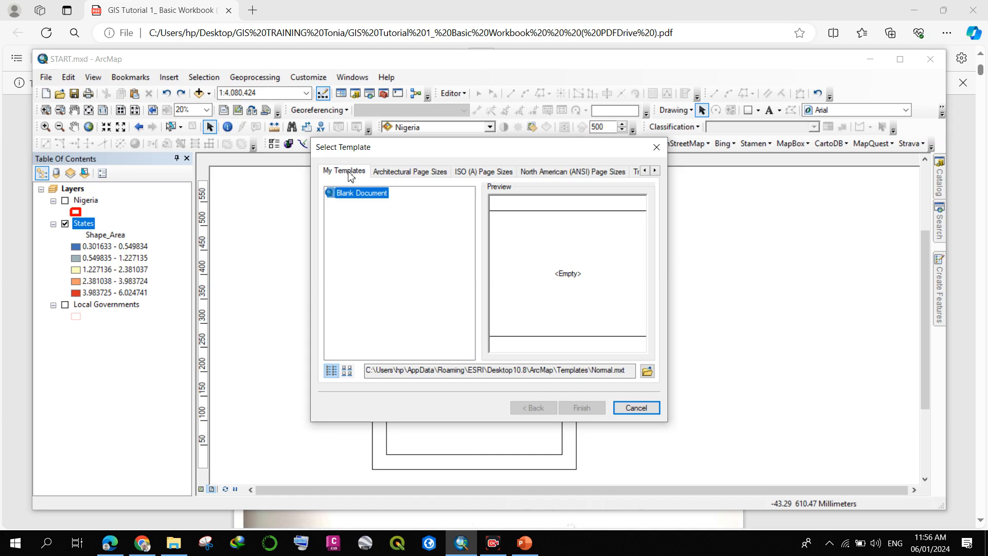
click(495, 177)
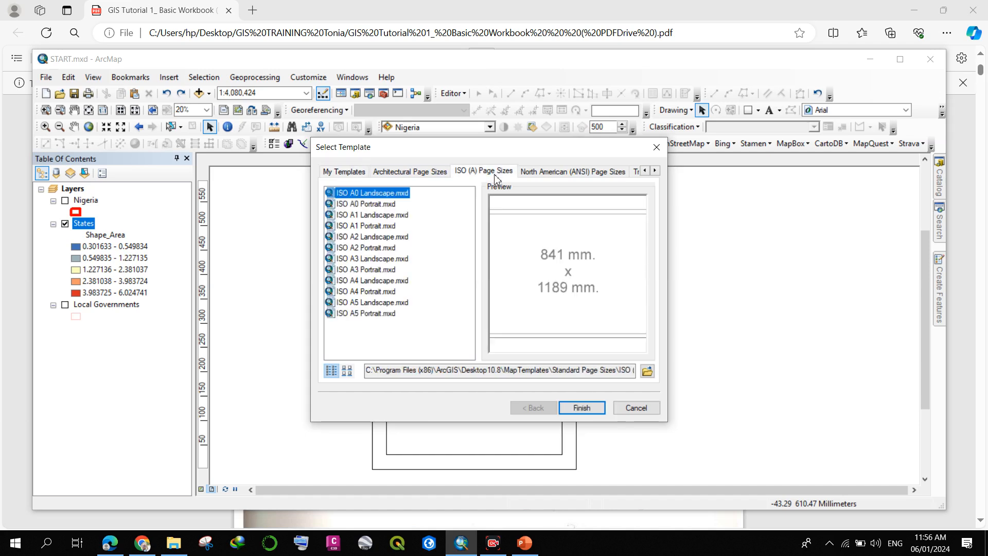
click(368, 249)
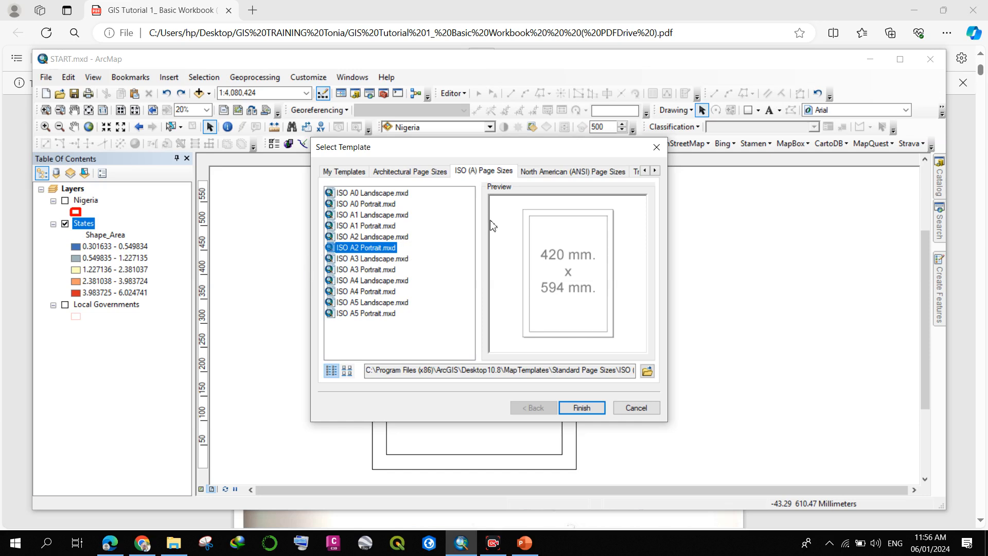
click(582, 407)
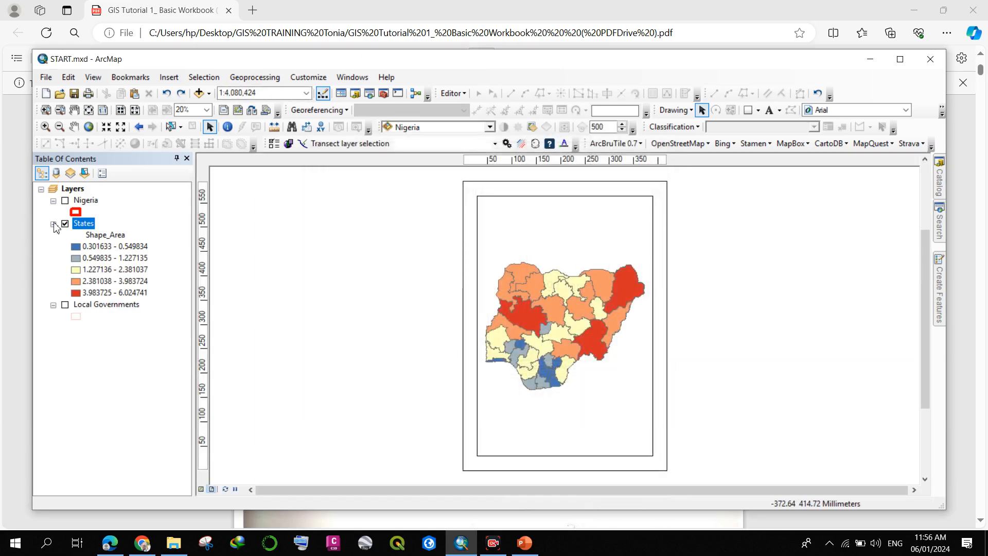
right_click(83, 206)
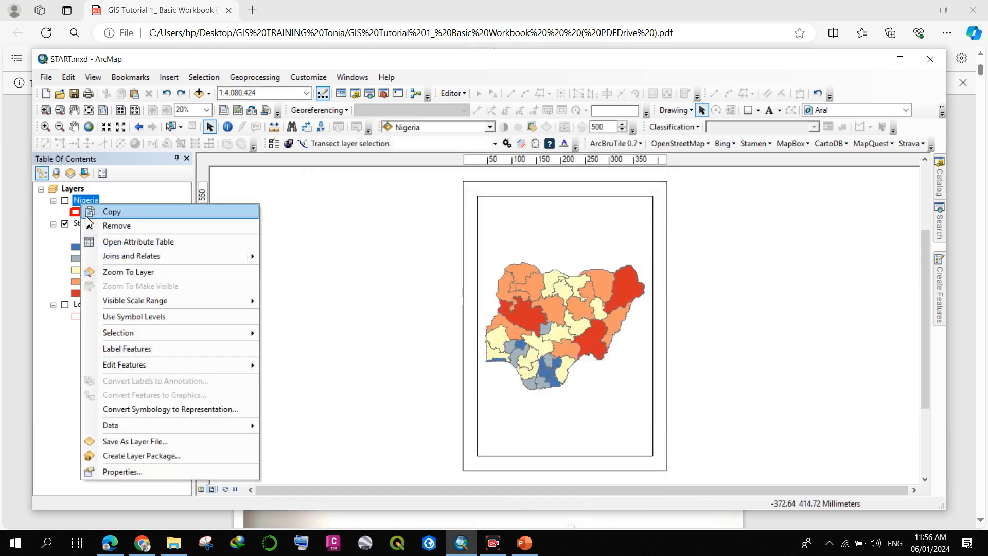
click(131, 269)
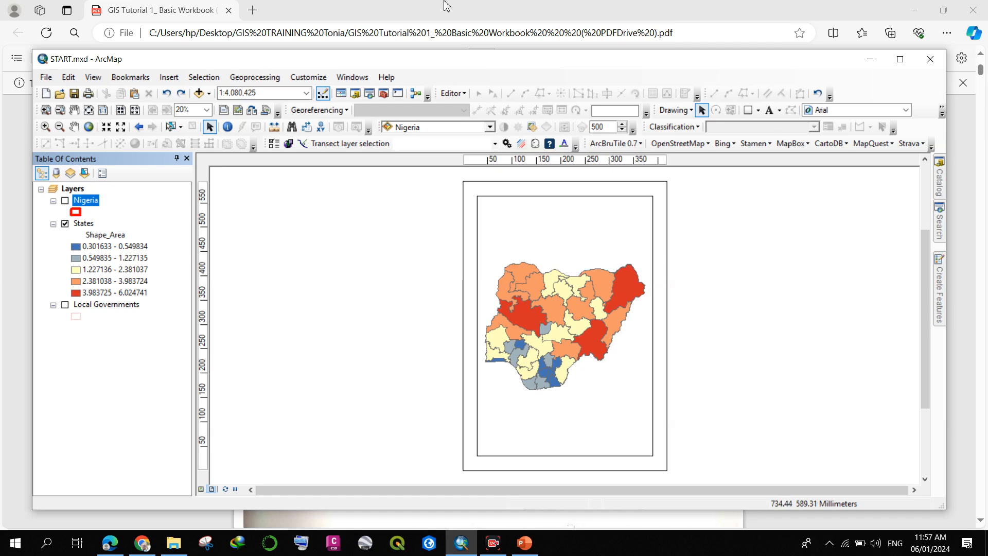
Insert a neatline placed inside the page margins with a Single, Nautical Dash border.
click(167, 79)
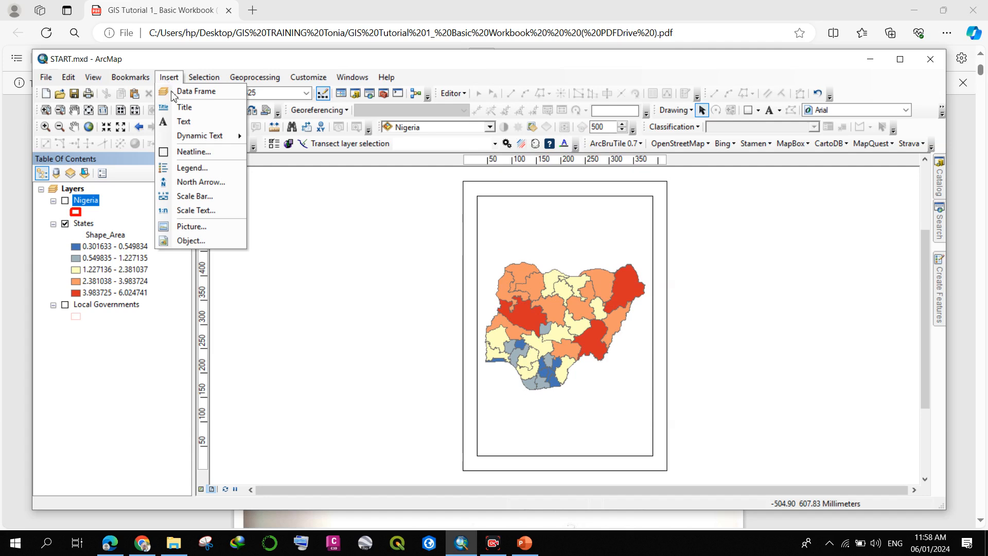
click(194, 154)
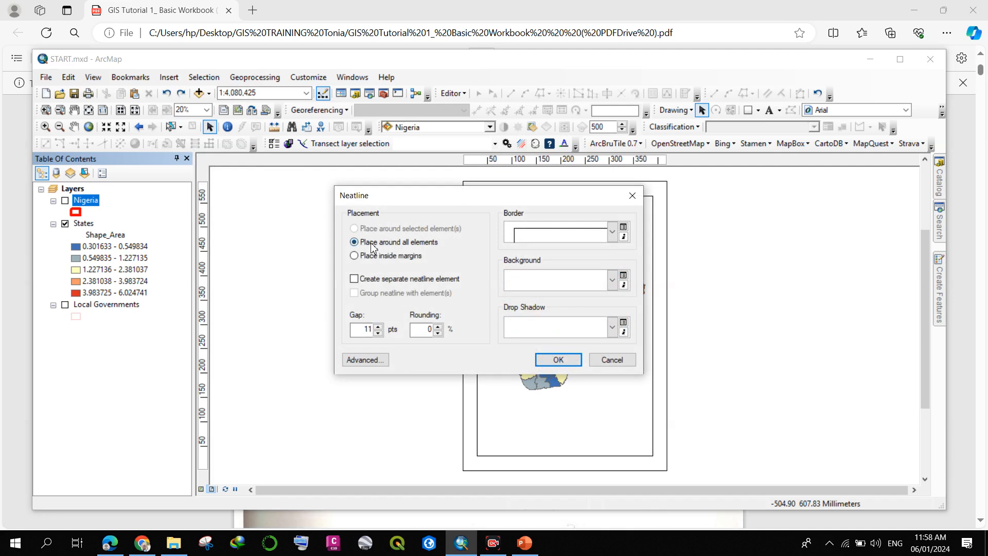
click(370, 262)
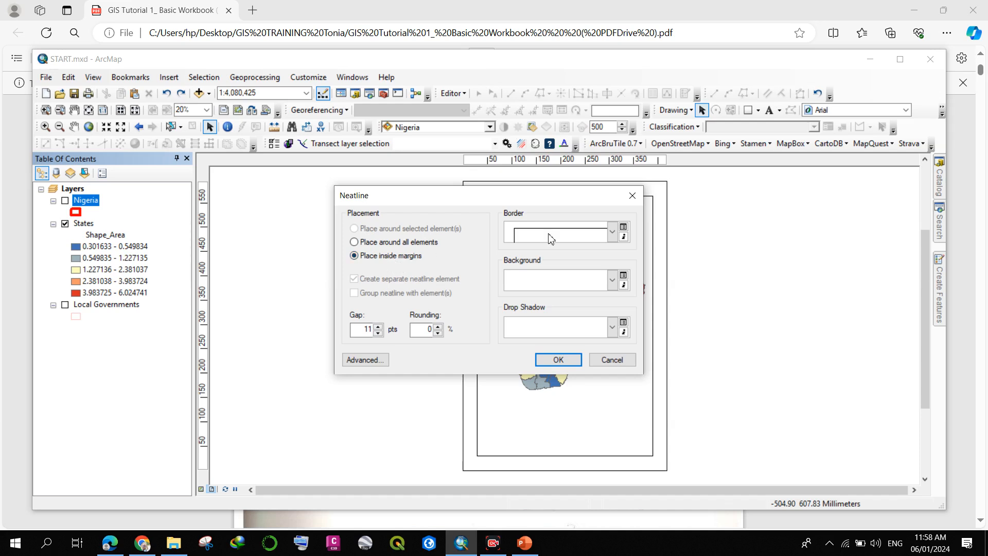
click(613, 232)
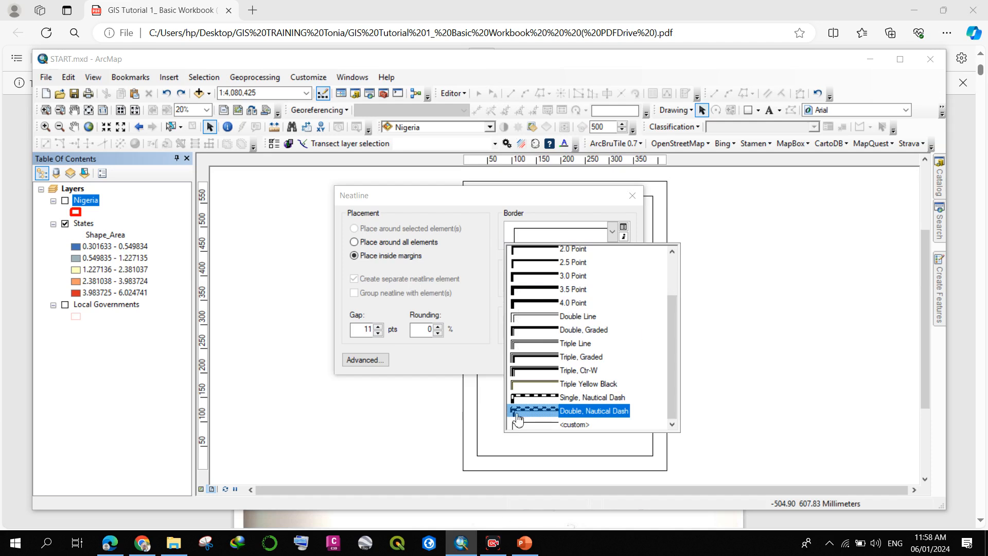
click(535, 410)
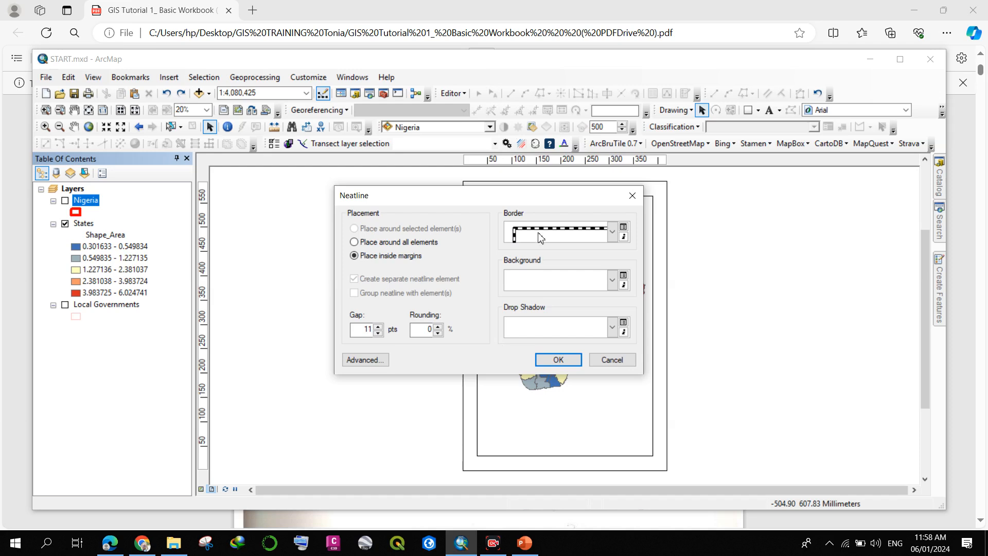
click(542, 237)
click(536, 415)
click(561, 241)
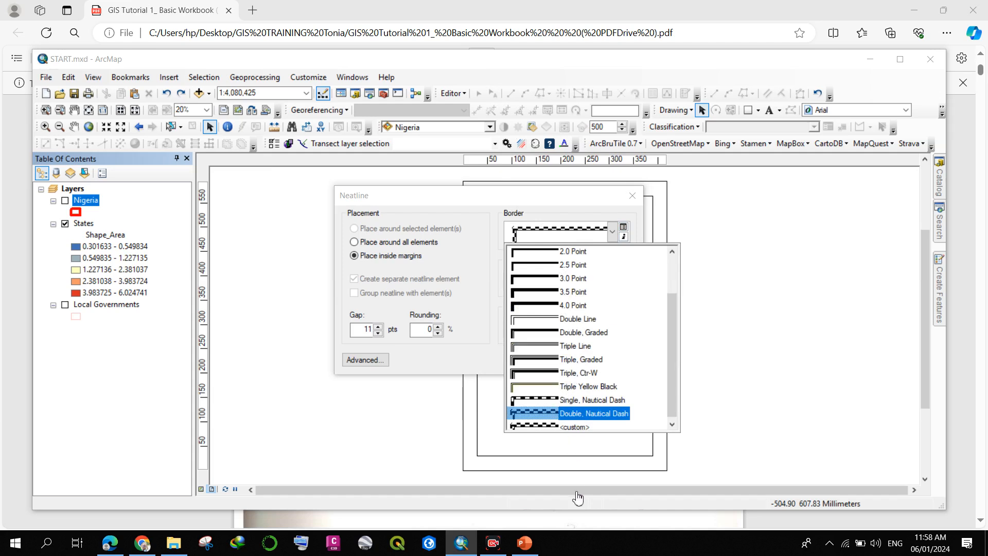
click(535, 401)
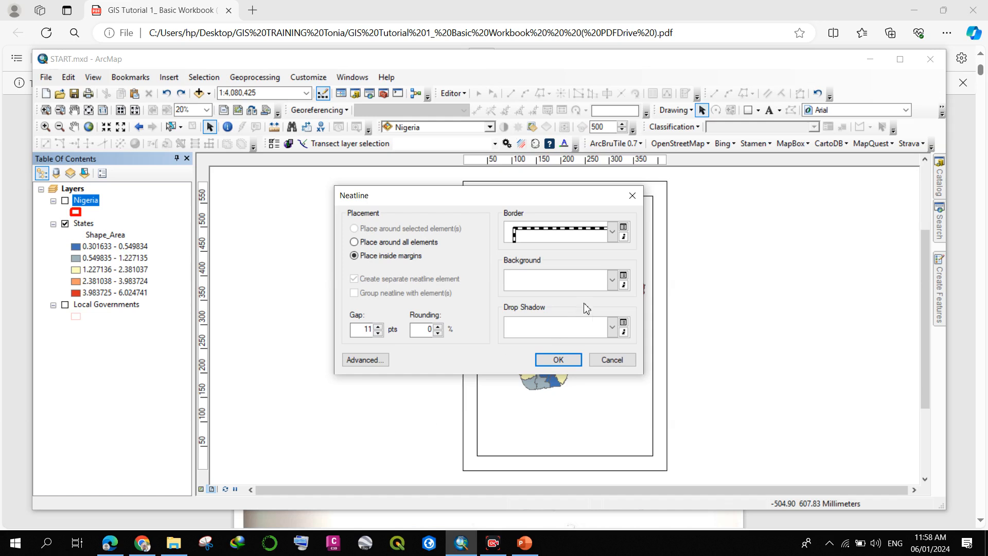
click(554, 363)
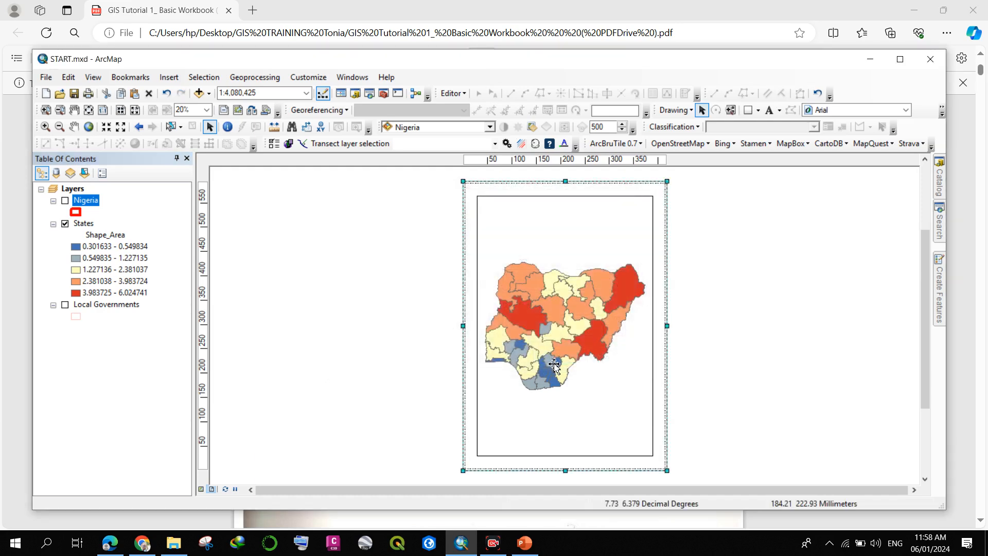
Deselect the neatline and inspect its dashed border up close at the page corner.
click(444, 235)
scroll(474, 189, up, 5)
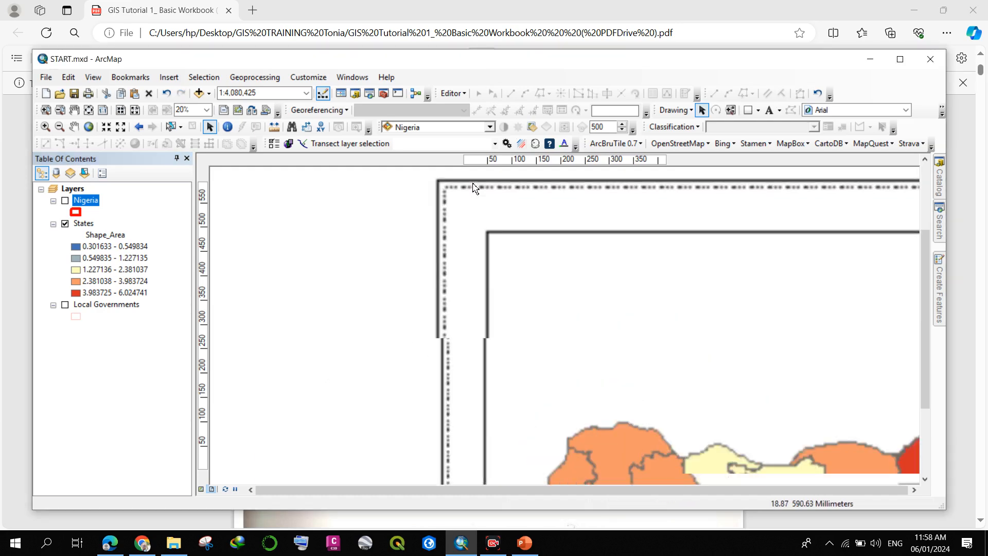
scroll(474, 189, up, 1)
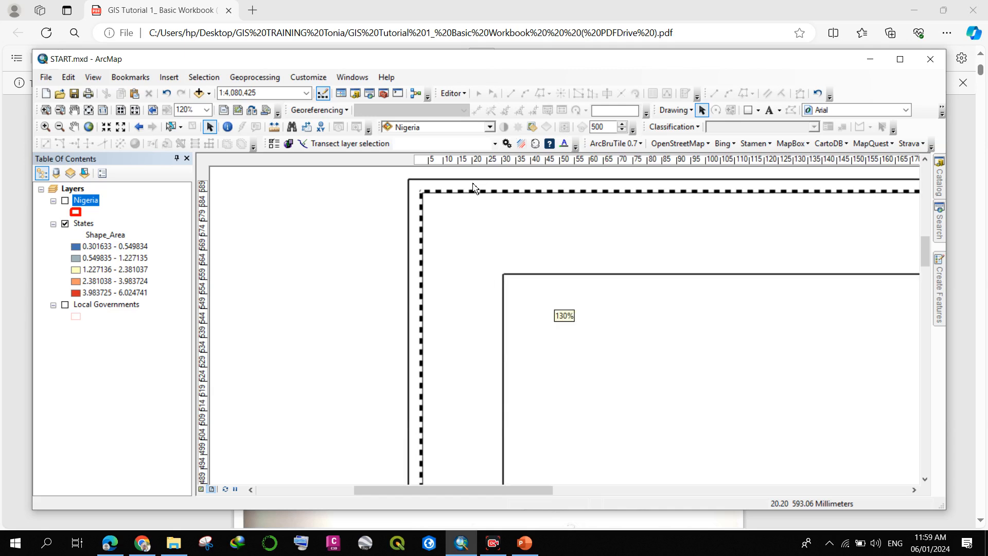
scroll(474, 189, up, 2)
scroll(386, 233, up, 2)
scroll(354, 249, down, 3)
scroll(373, 225, down, 2)
scroll(379, 232, down, 1)
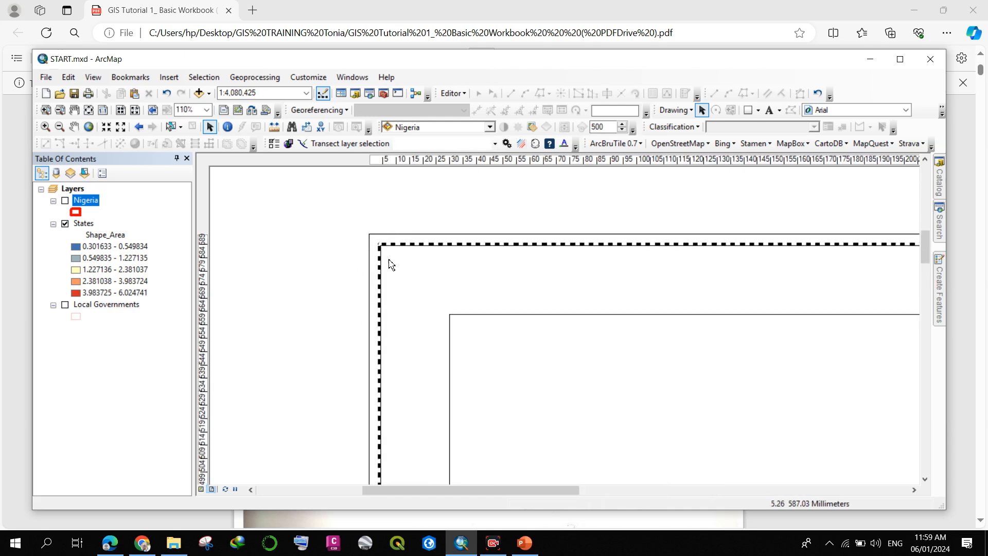
scroll(469, 227, down, 5)
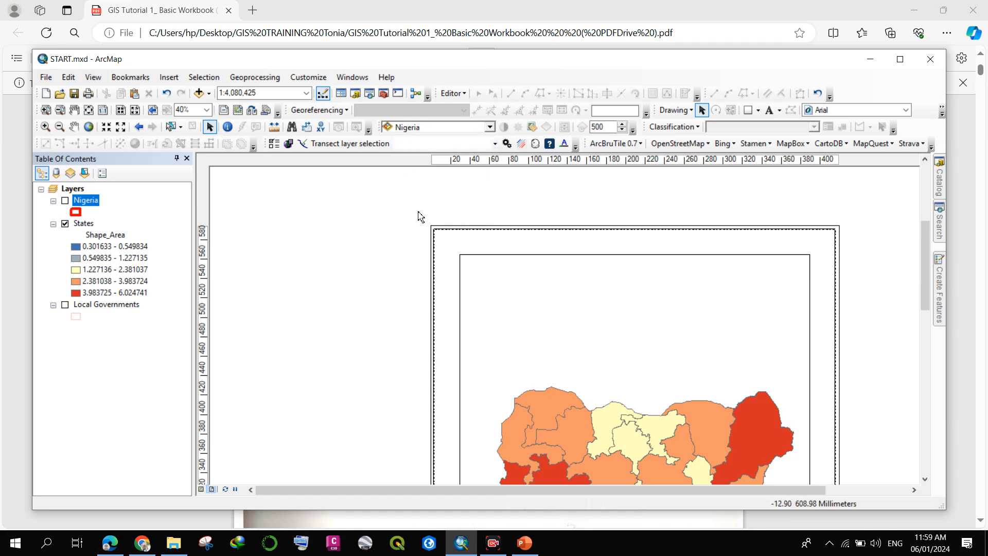
scroll(419, 212, up, 2)
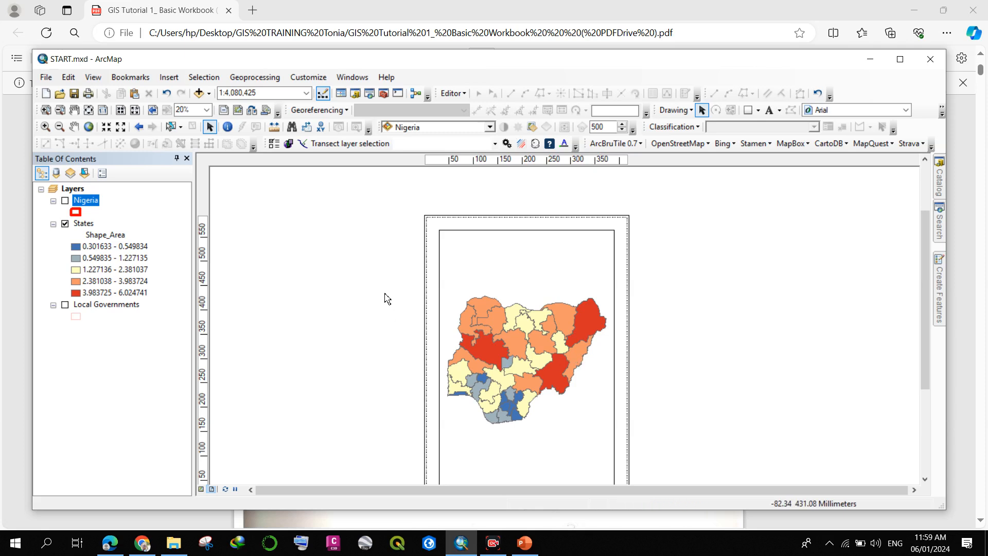
Zoom the data frame to the States layer and fit the whole layout page in the view.
scroll(422, 228, up, 1)
scroll(409, 270, up, 3)
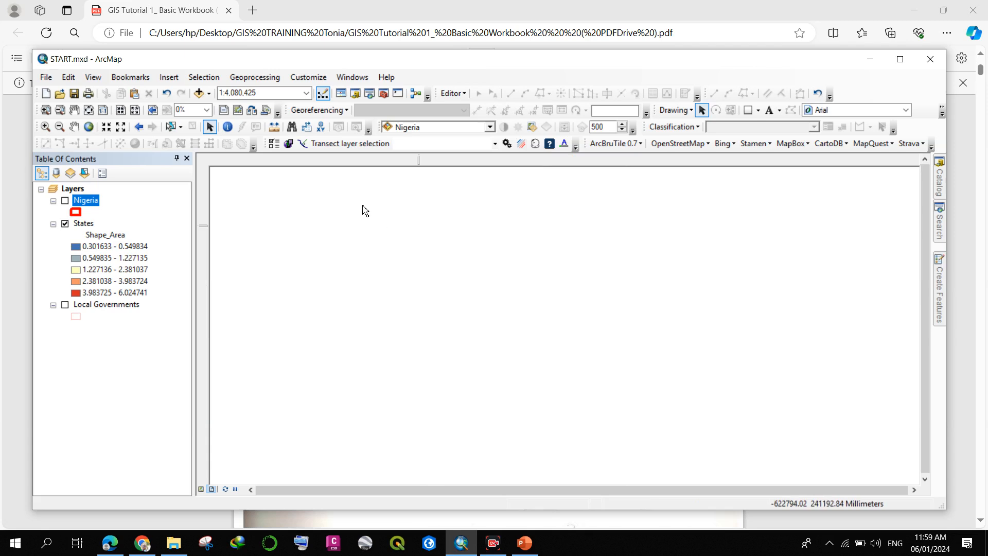
right_click(79, 229)
key(Escape)
right_click(83, 223)
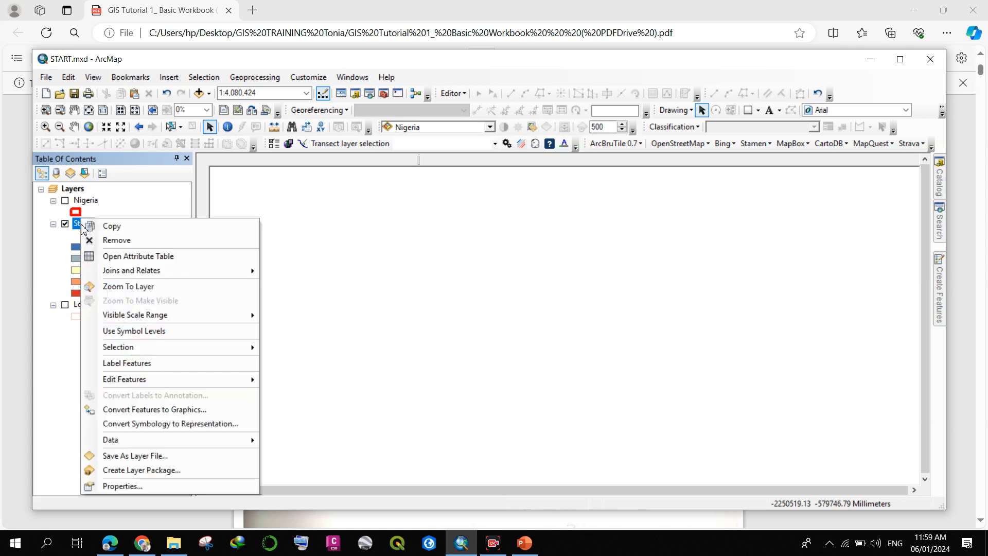
click(133, 286)
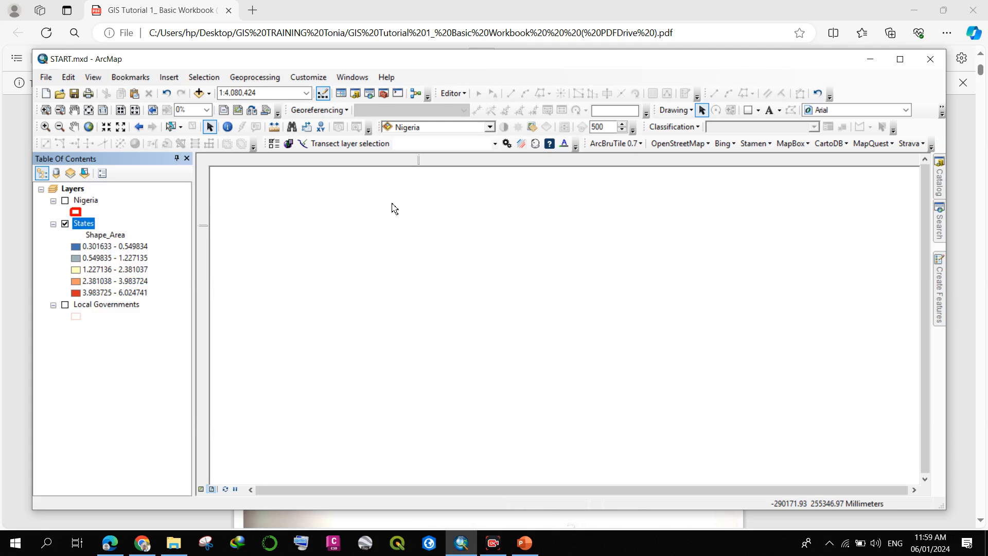
right_click(651, 206)
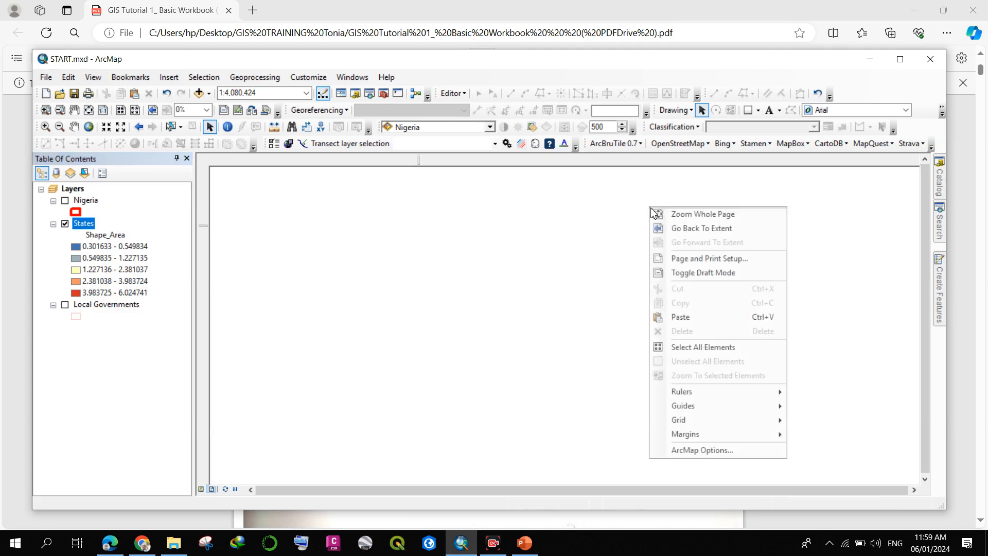
click(688, 215)
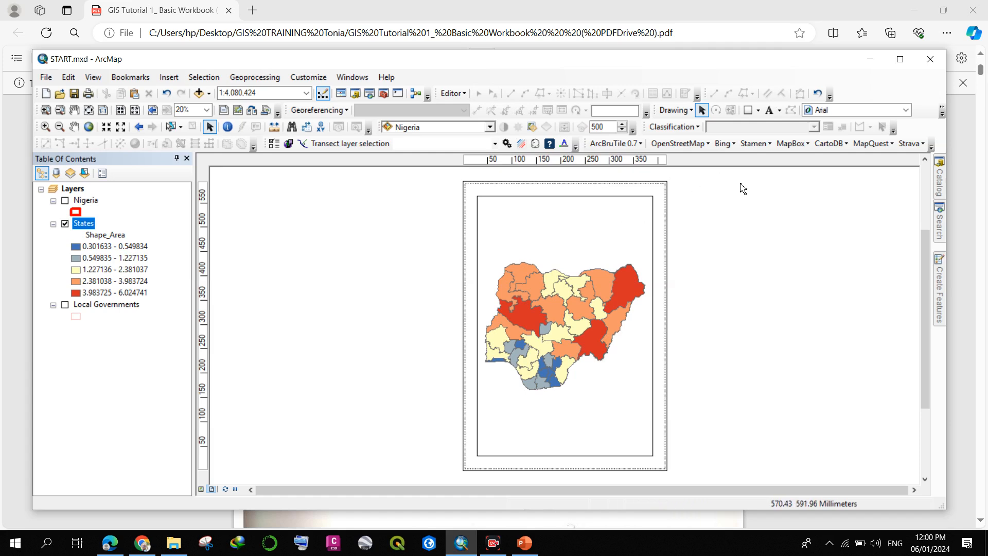
View the map at full extent in data view and return to the layout view with the whole page fitted.
click(201, 490)
right_click(812, 252)
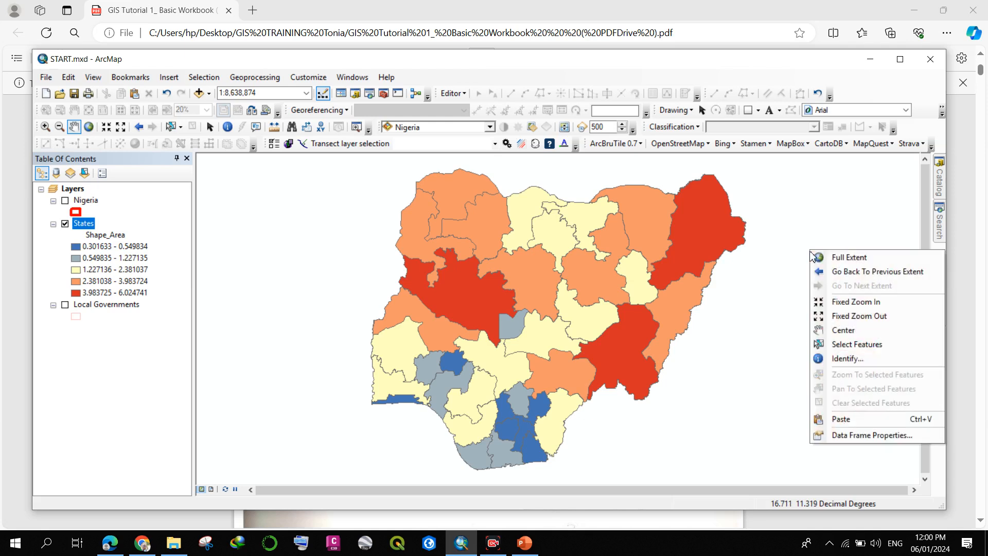
click(858, 261)
right_click(790, 234)
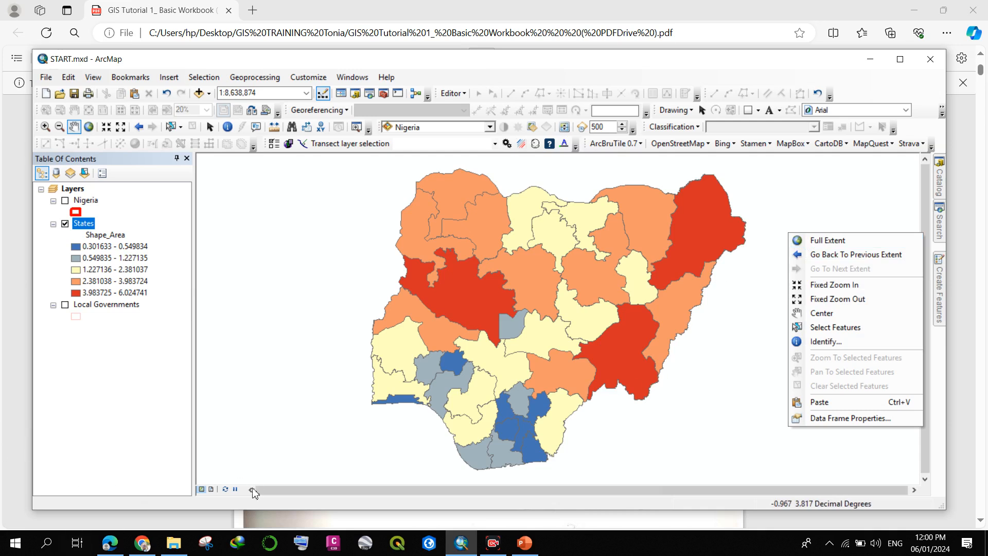
click(206, 489)
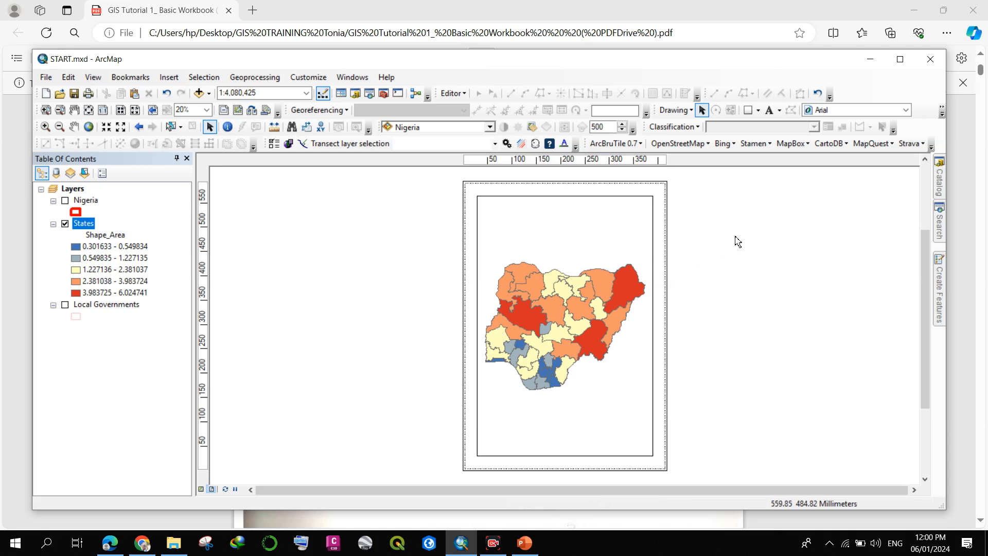
right_click(736, 238)
click(786, 242)
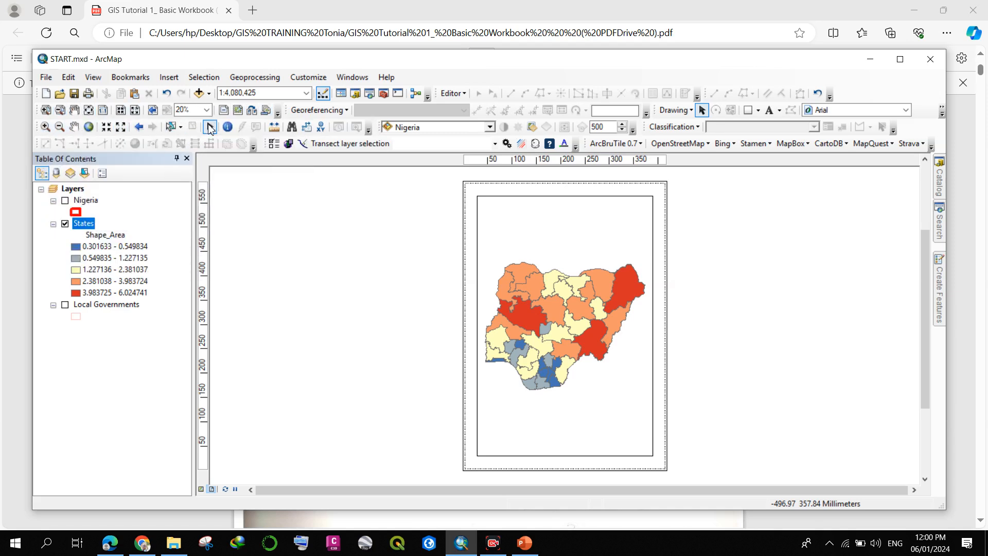
Pan the whole layout page around the view with the layout Pan tool.
click(75, 110)
drag(353, 273, 411, 304)
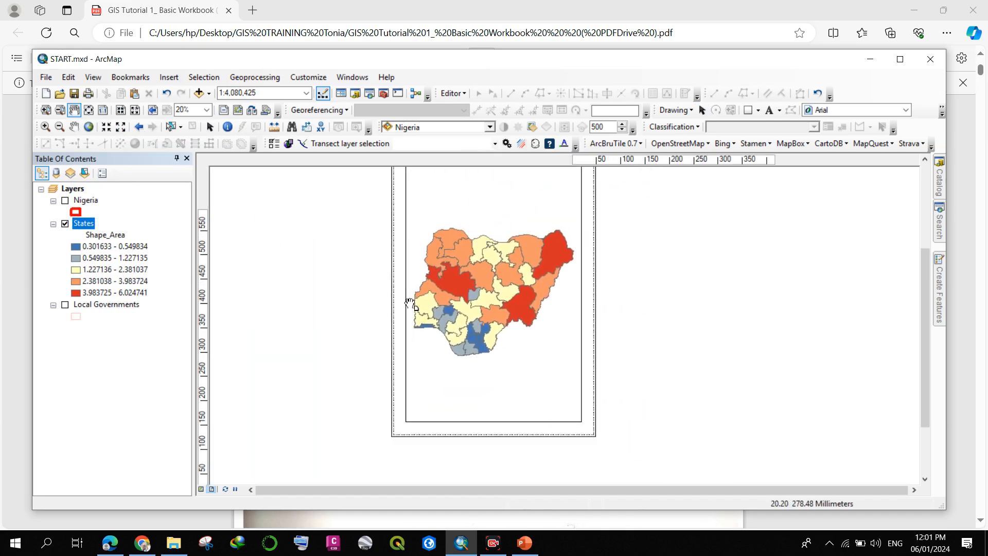
drag(578, 280, 489, 302)
drag(578, 372, 410, 260)
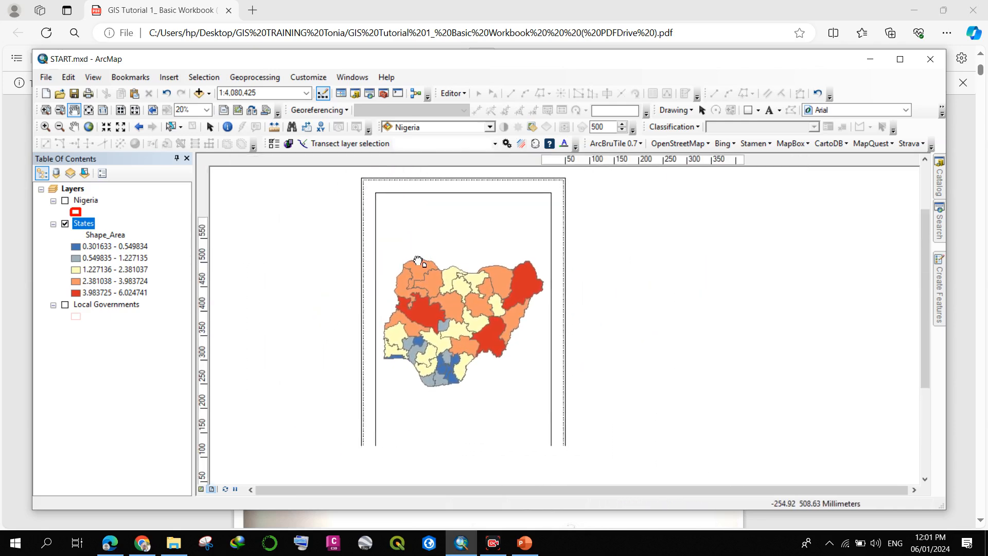
Shift the map slightly down inside its data frame with the data Pan tool.
click(73, 126)
mouse_move(467, 389)
mouse_down()
mouse_move(466, 353)
mouse_move(481, 386)
mouse_move(678, 338)
mouse_move(514, 364)
mouse_move(245, 443)
mouse_move(534, 348)
mouse_move(472, 426)
mouse_move(464, 397)
mouse_up()
scroll(463, 398, up, 2)
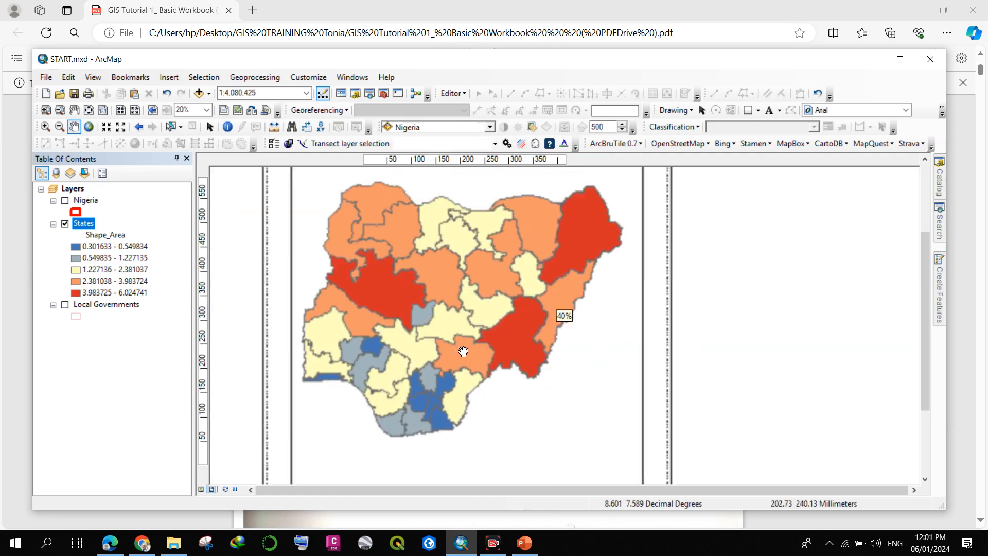
scroll(464, 352, down, 2)
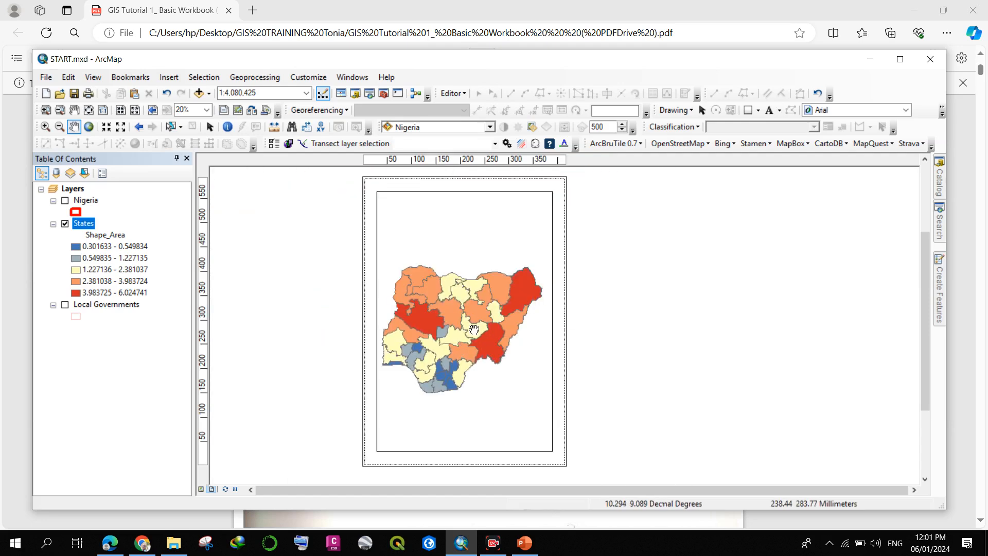
Try data frame scales of 1:12, 1:5,000,000 and 1:50,000,000.
click(271, 95)
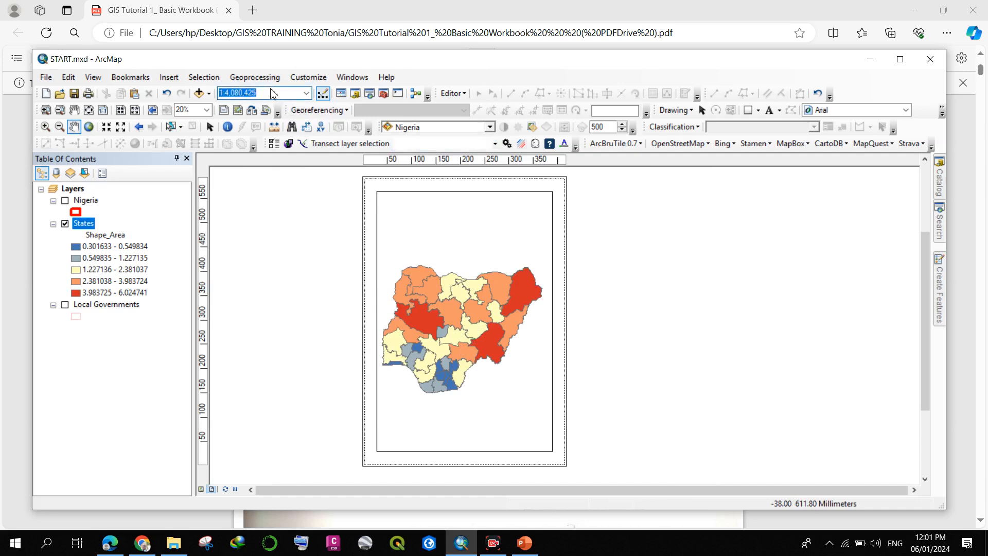
text(1:12)
key(Return)
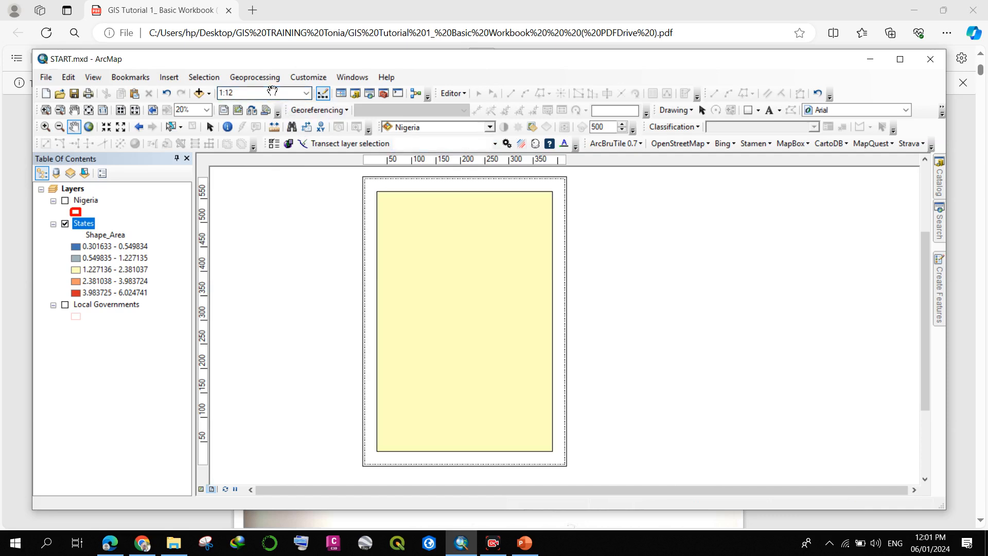
click(244, 92)
text(5,)
text(000,000)
key(Return)
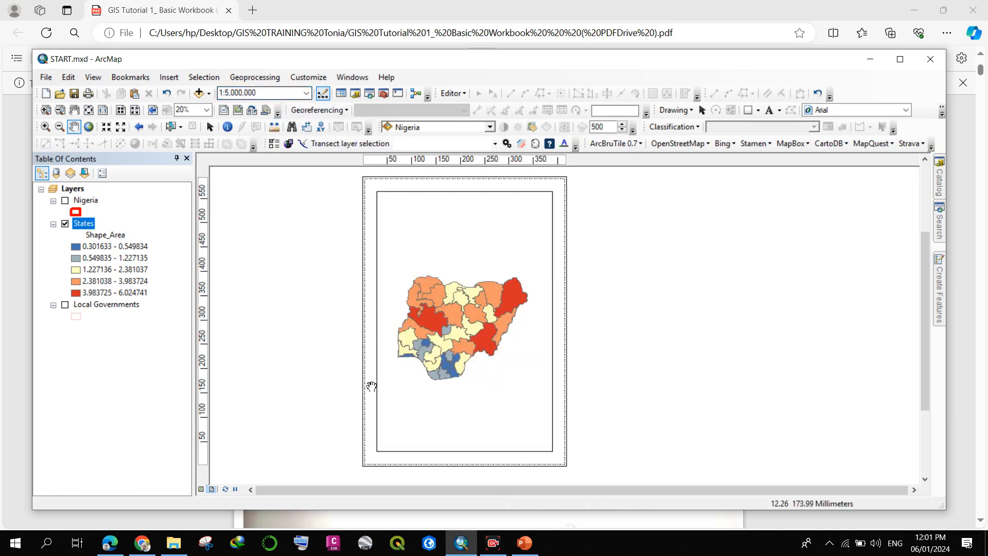
click(270, 94)
text(50,)
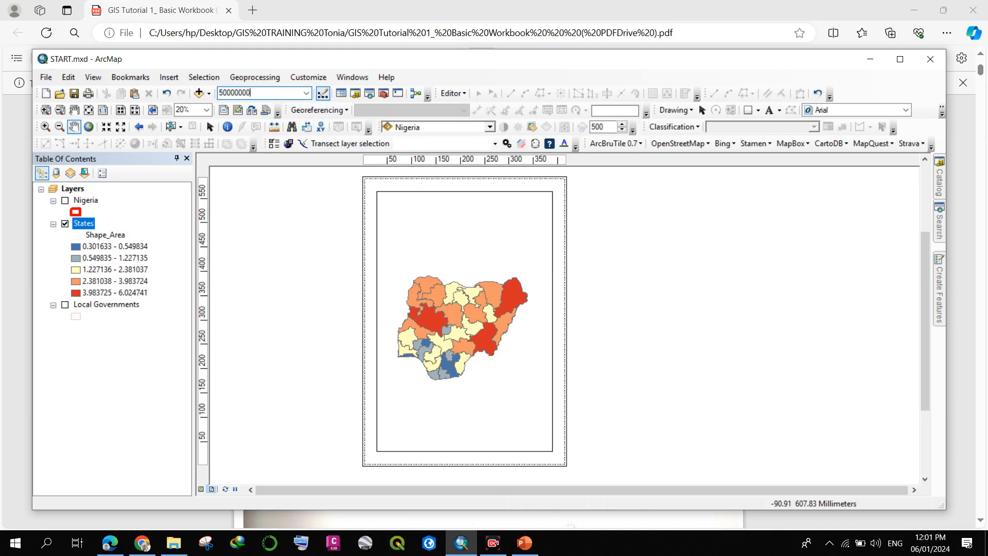
text(000,000)
key(Return)
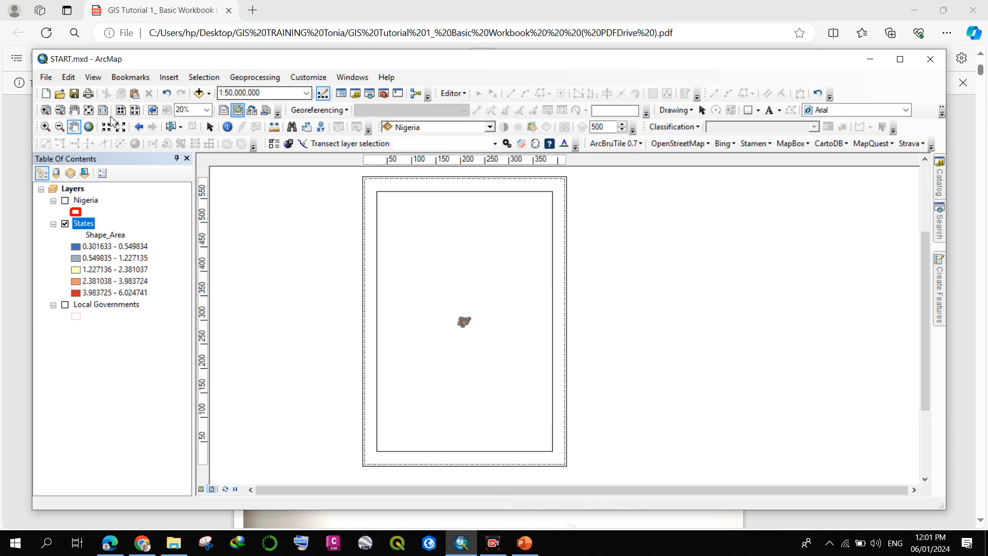
Zoom the data frame to the extent of the States layer.
right_click(84, 229)
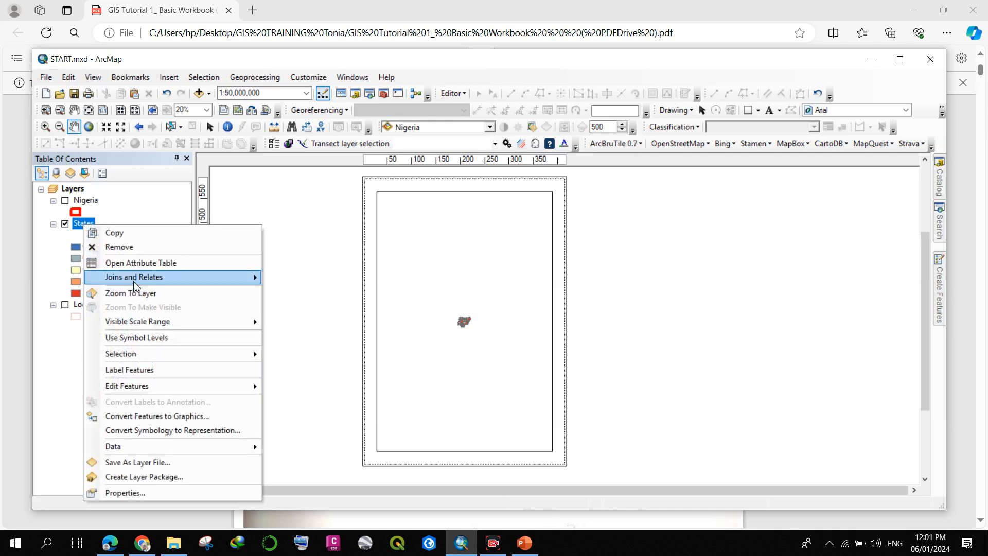
click(121, 291)
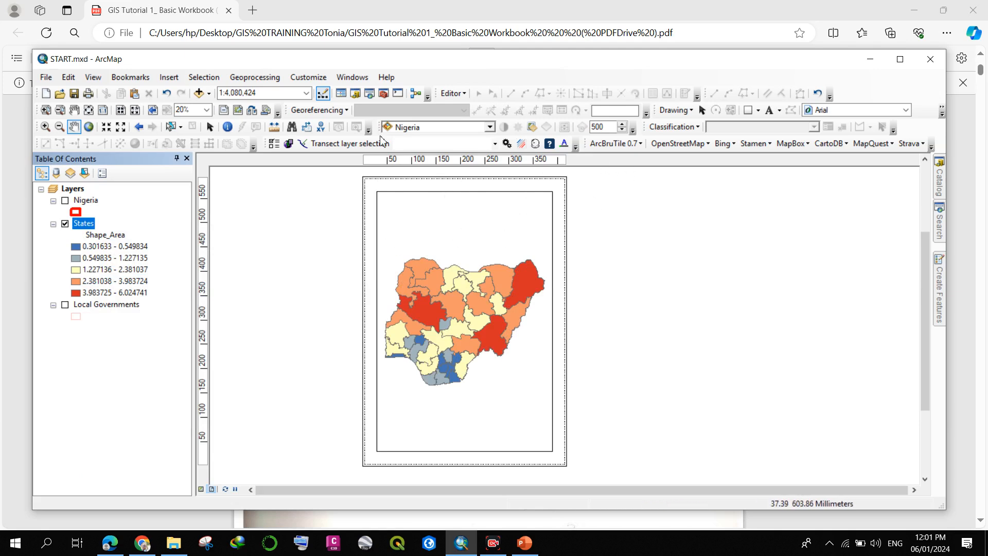
right_click(616, 211)
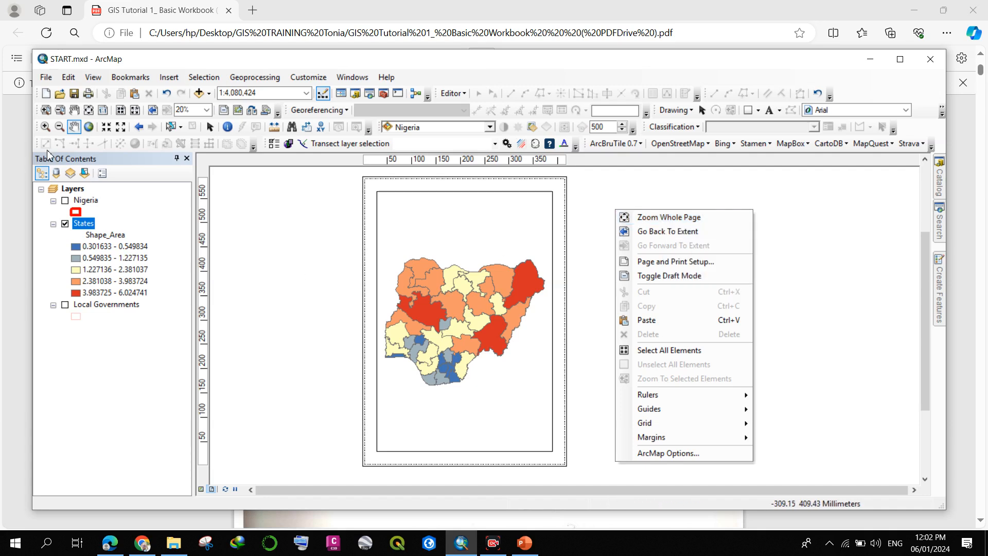
Pan the layout page and the map inside its frame, and fit the whole page back in the view.
click(75, 111)
drag(706, 319, 662, 269)
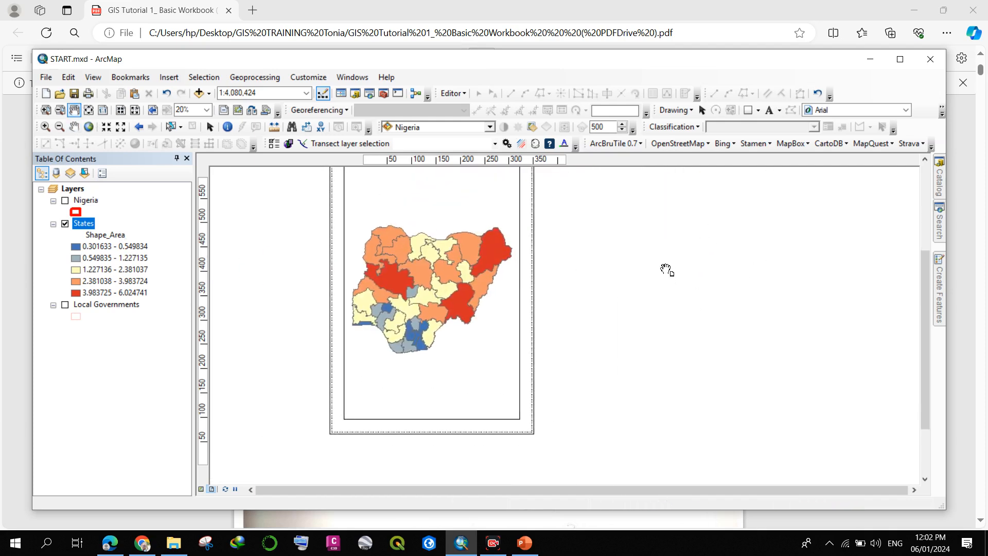
click(72, 126)
drag(478, 354, 450, 310)
scroll(601, 364, up, 5)
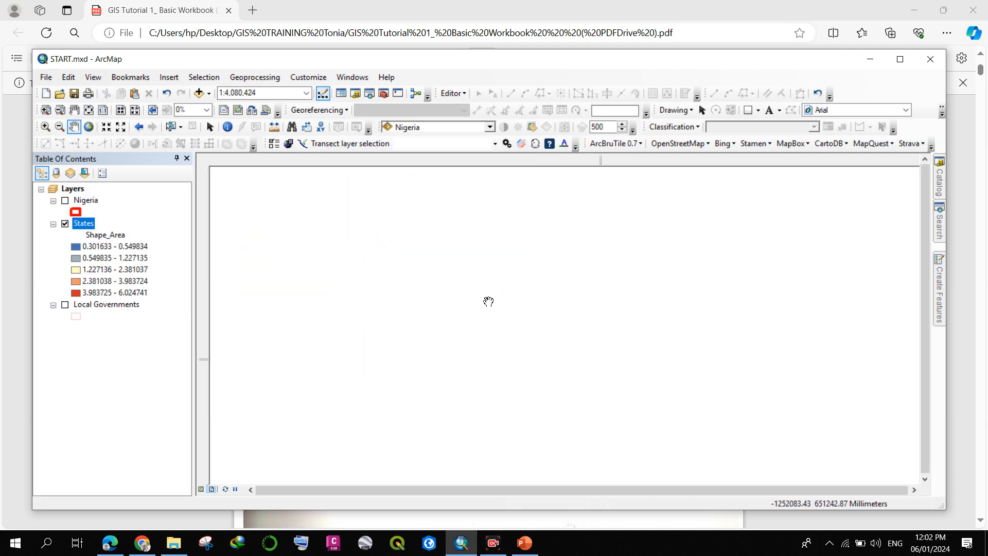
right_click(579, 186)
click(597, 201)
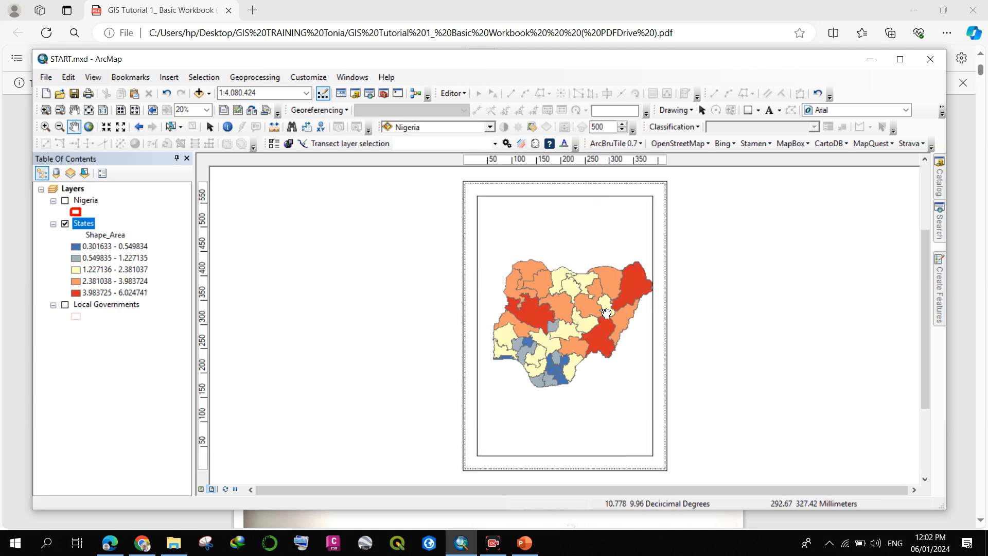
Move the map up and down inside the data frame and leave it at the frame's middle.
drag(546, 339, 538, 284)
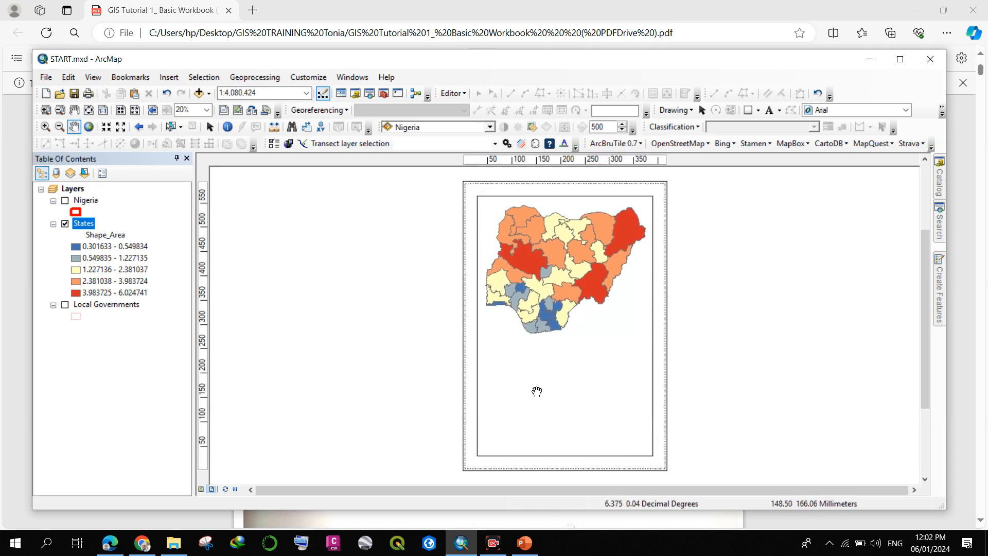
drag(547, 294, 563, 408)
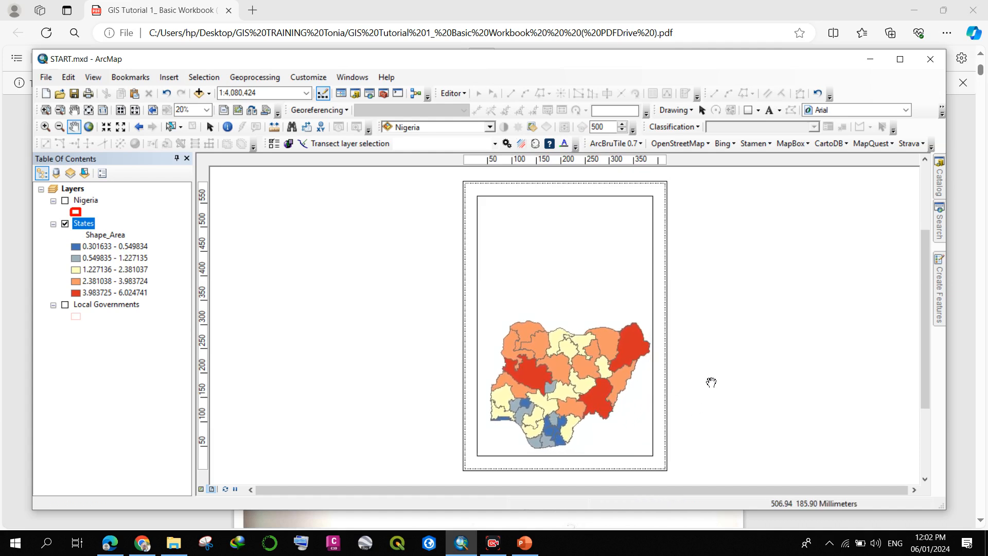
drag(581, 386, 578, 312)
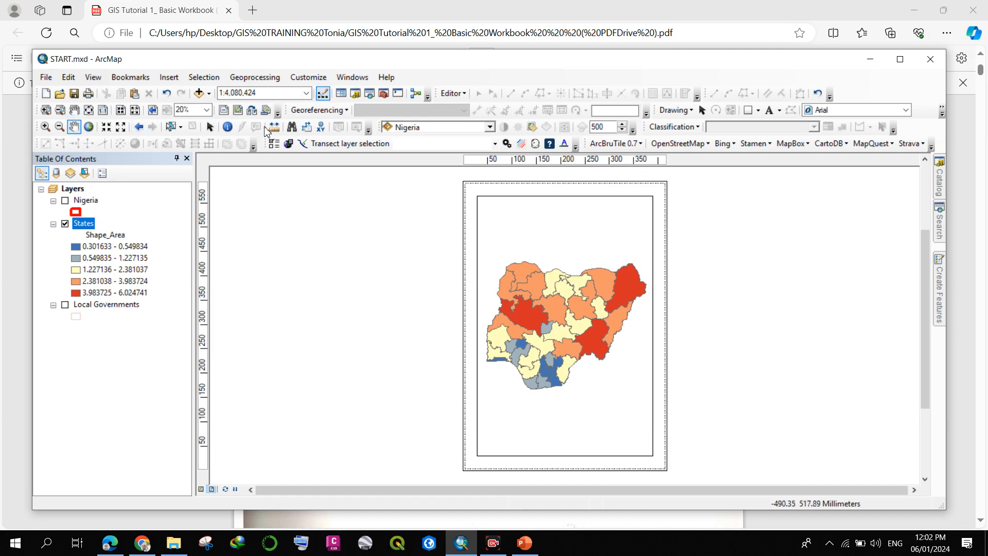
Insert a new text element on the layout page.
click(208, 129)
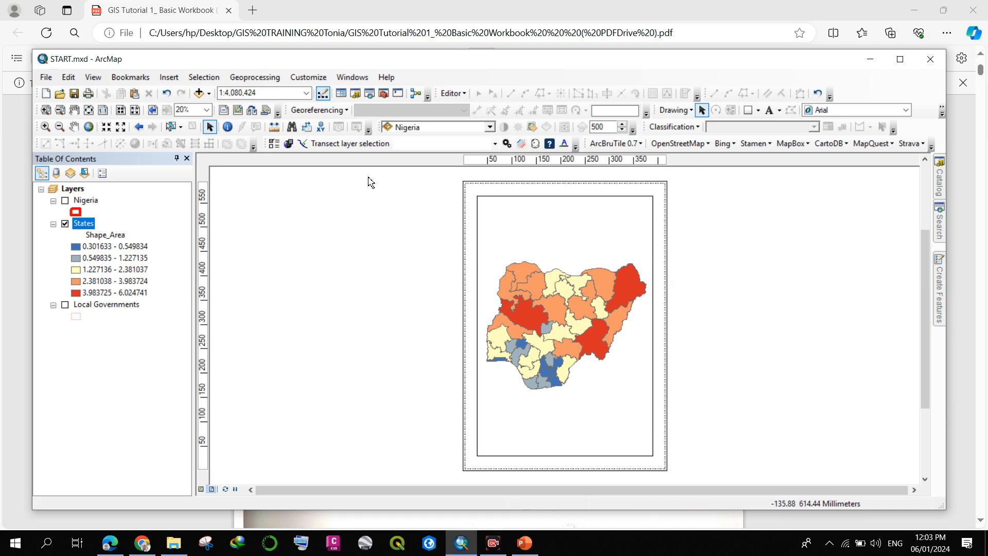
click(172, 78)
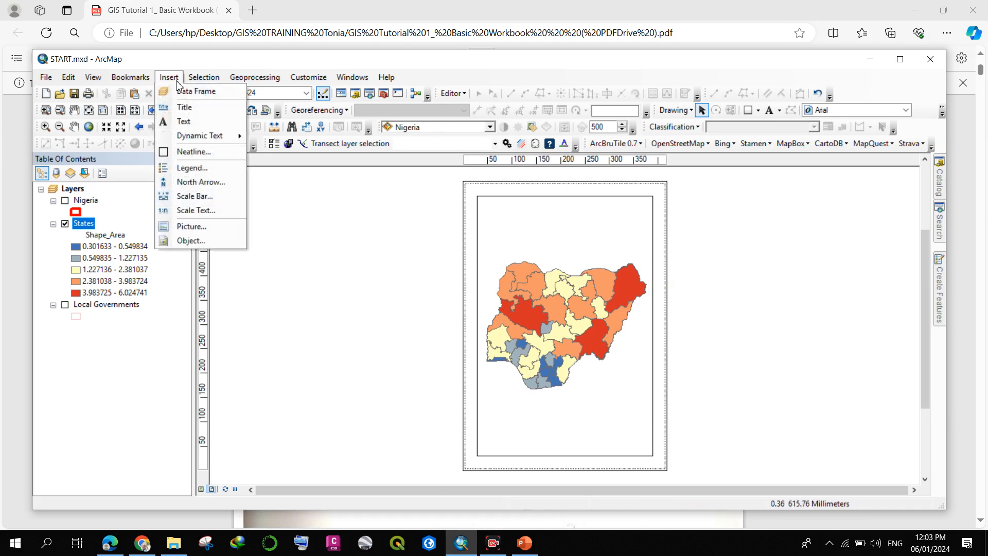
click(204, 122)
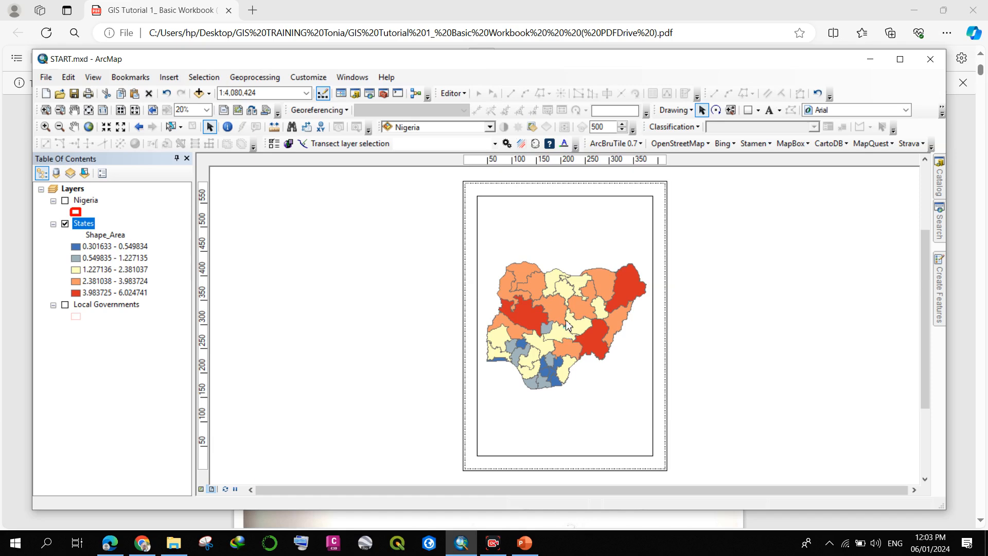
Replace the placeholder wording of the new text element with MAP OF NIGERIA.
scroll(573, 337, up, 3)
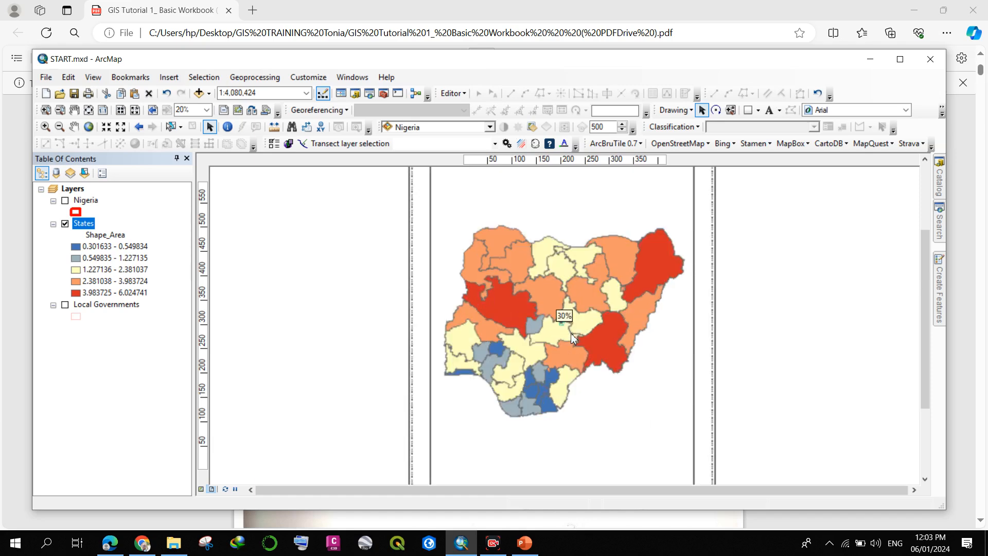
scroll(560, 336, up, 1)
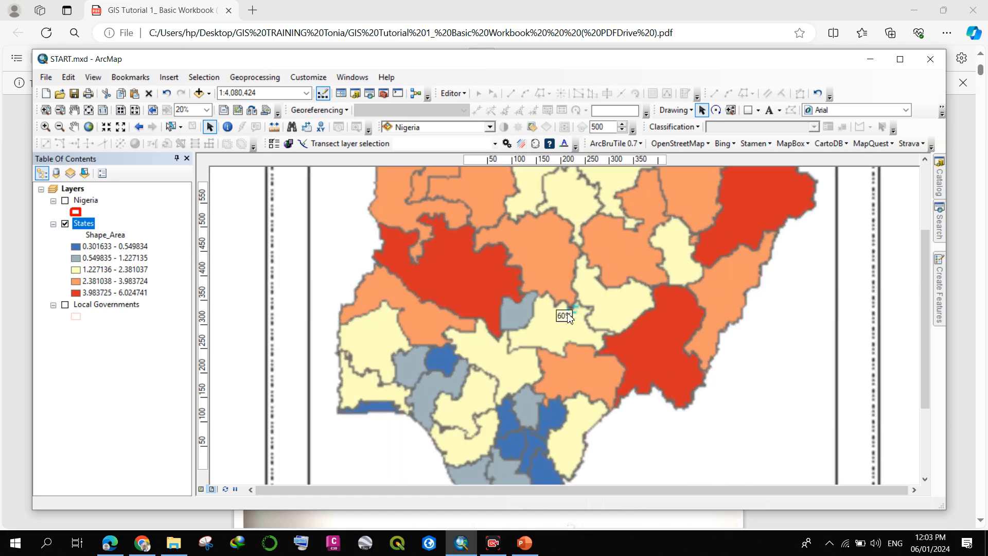
scroll(570, 319, up, 1)
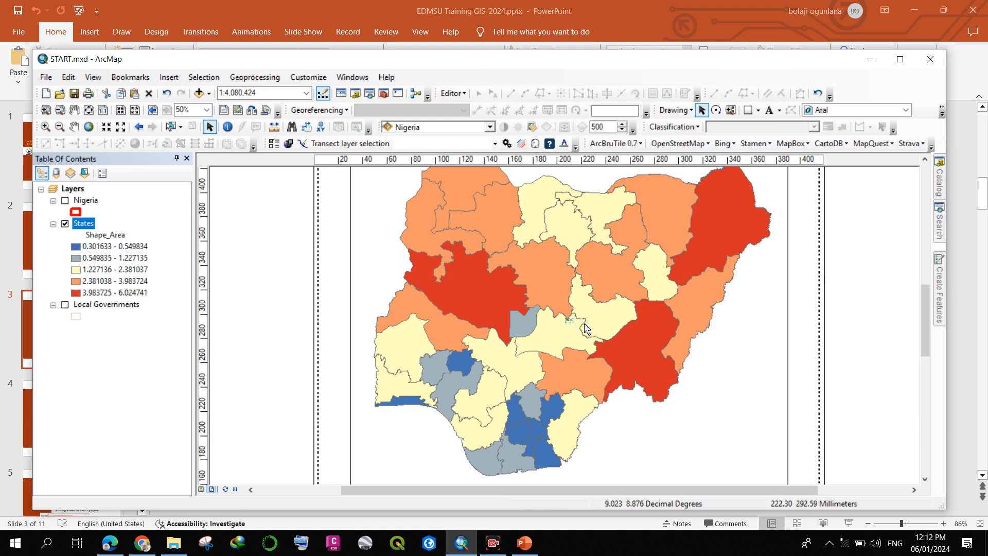
scroll(574, 329, down, 2)
scroll(565, 317, down, 4)
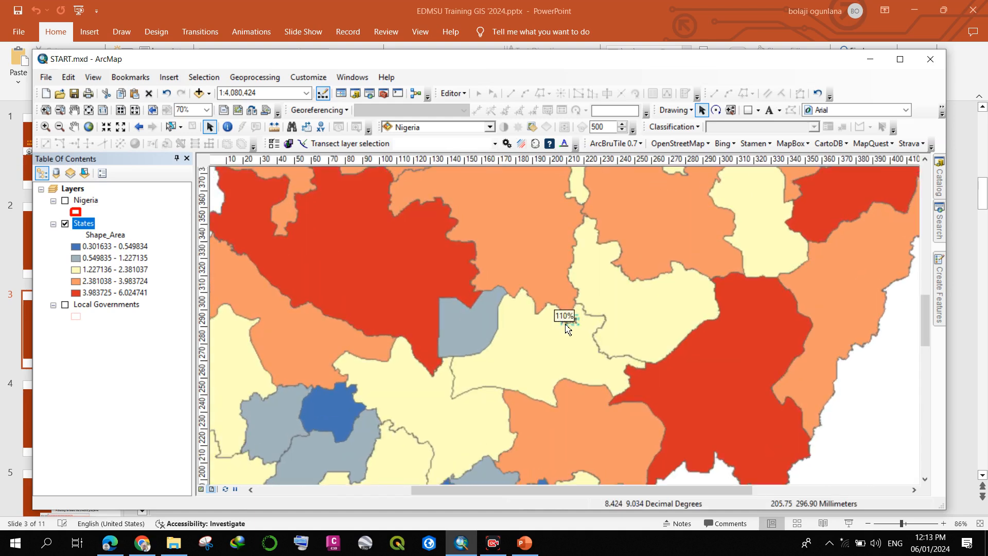
double_click(575, 323)
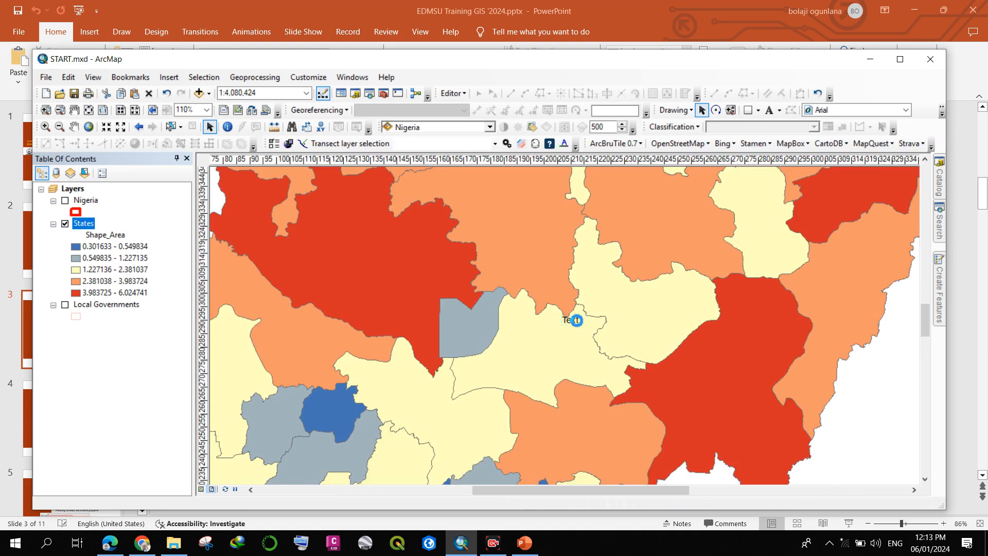
key(BackSpace)
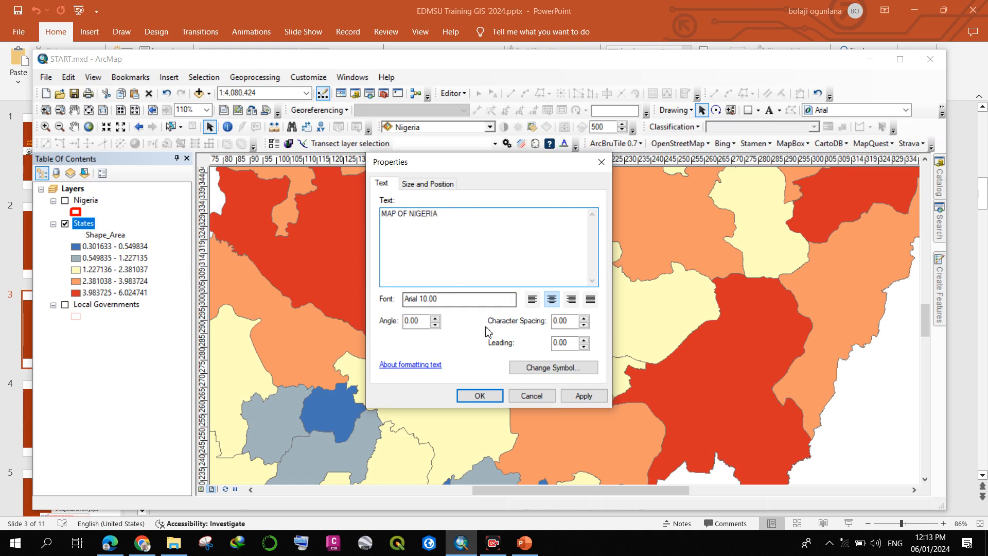
Format the map title text as Arial size 20, bold and italic, and apply the changes.
click(563, 369)
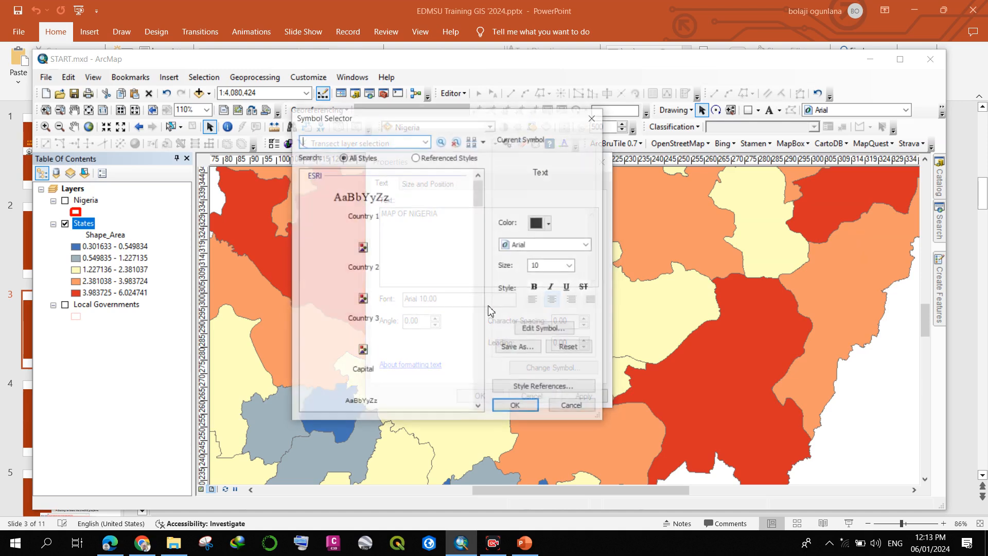
click(562, 266)
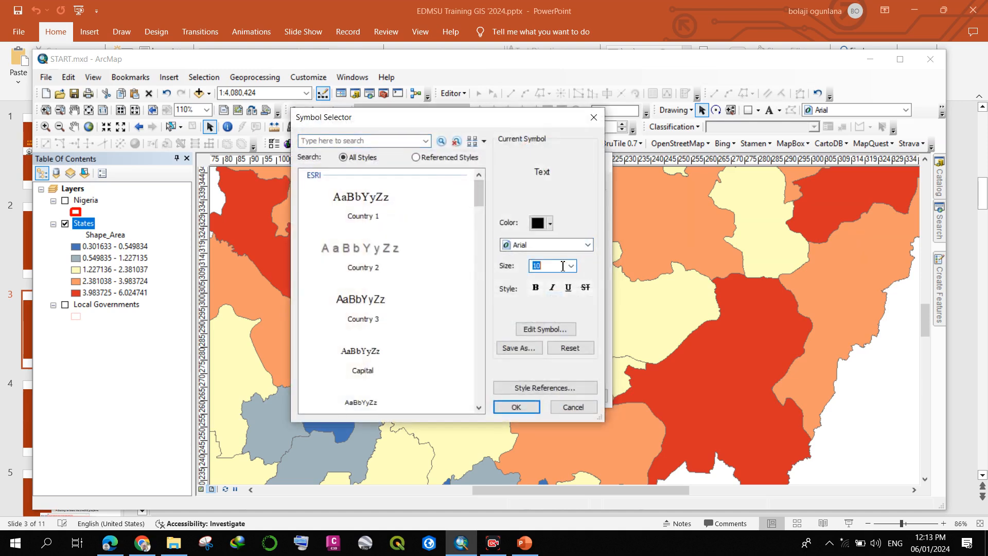
text(20)
click(538, 289)
click(552, 289)
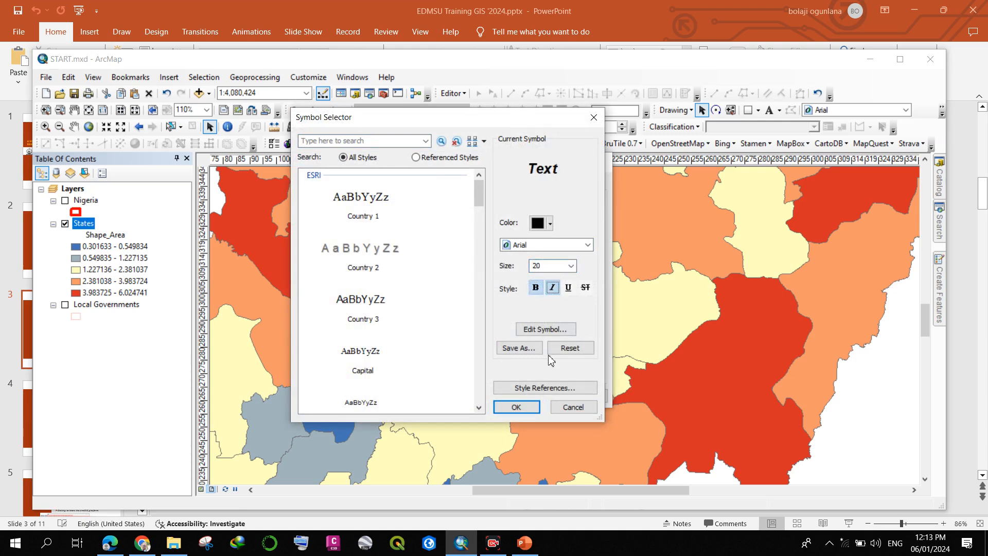
click(522, 412)
click(572, 397)
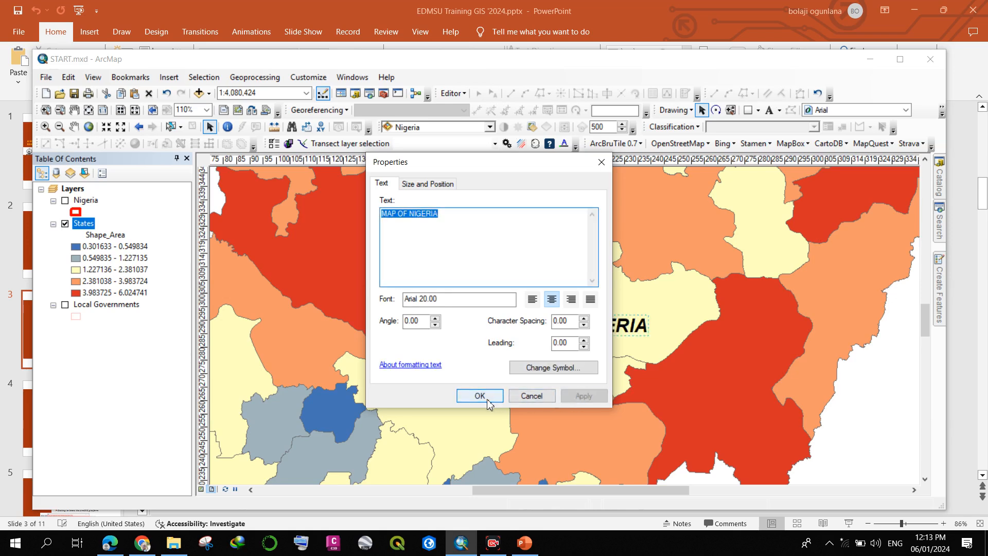
click(479, 396)
Move the MAP OF NIGERIA title above the map, centred just inside the top edge of the data frame.
scroll(591, 353, up, 3)
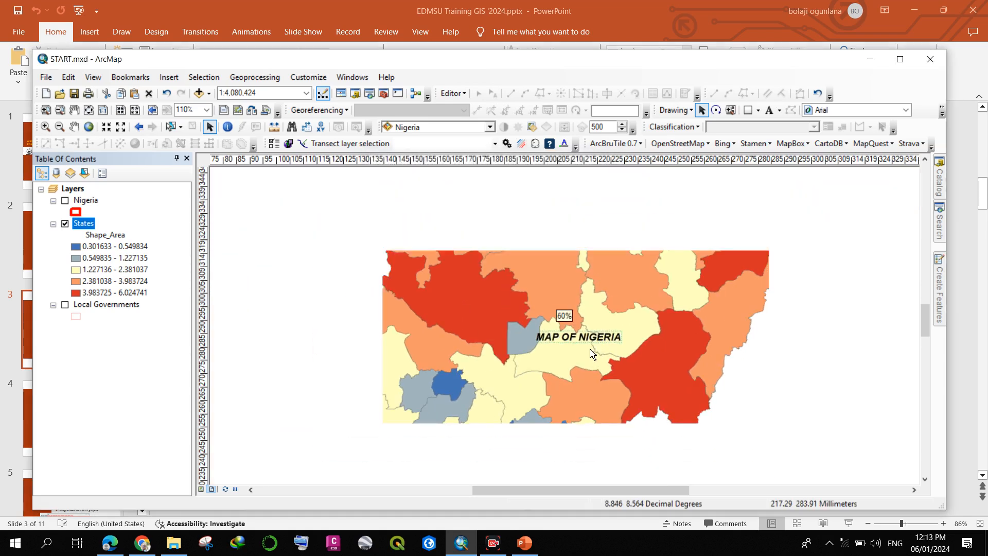
scroll(591, 353, up, 4)
drag(582, 344, 566, 226)
scroll(575, 301, up, 2)
scroll(577, 291, down, 3)
drag(538, 273, 556, 196)
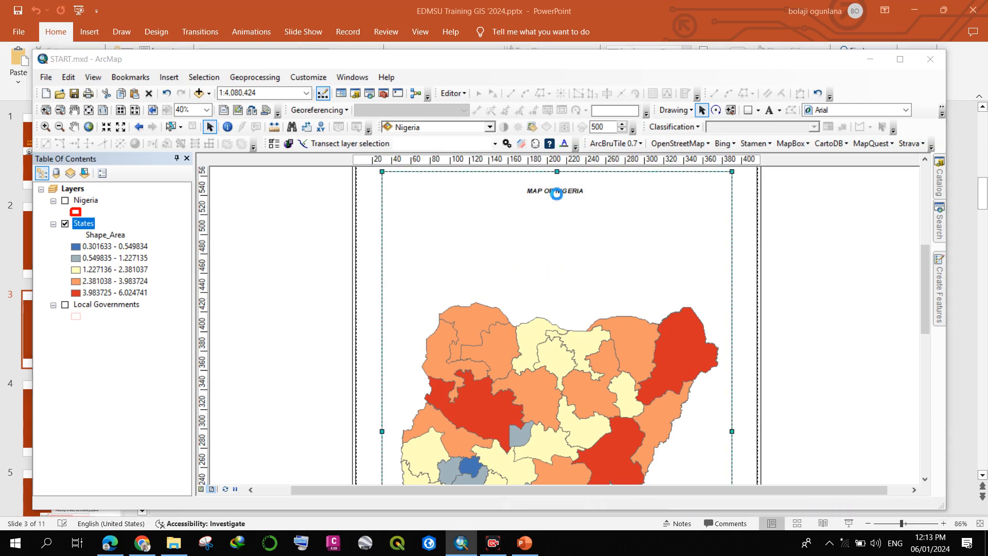
Set the font size of the MAP OF NIGERIA title to 40.
double_click(556, 194)
click(555, 367)
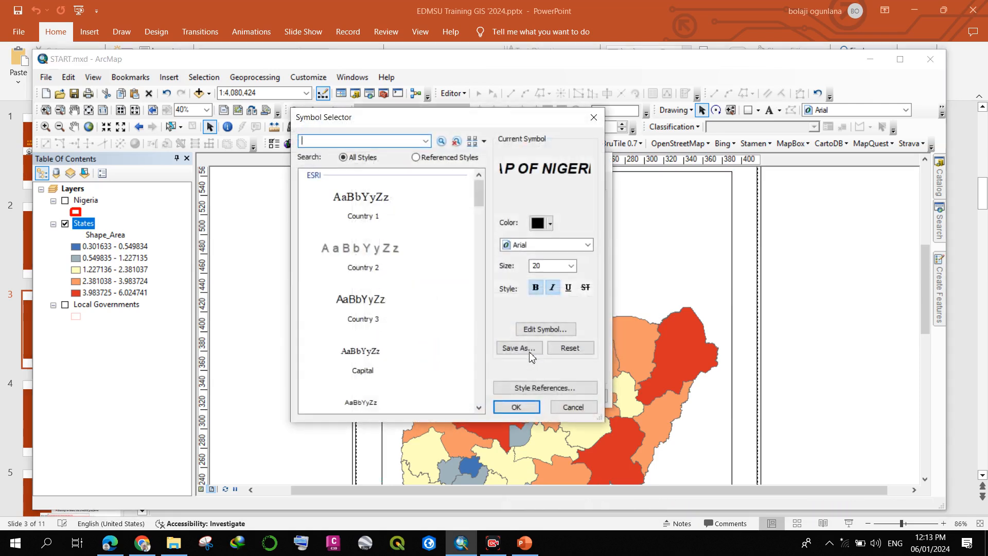
click(538, 266)
text(40)
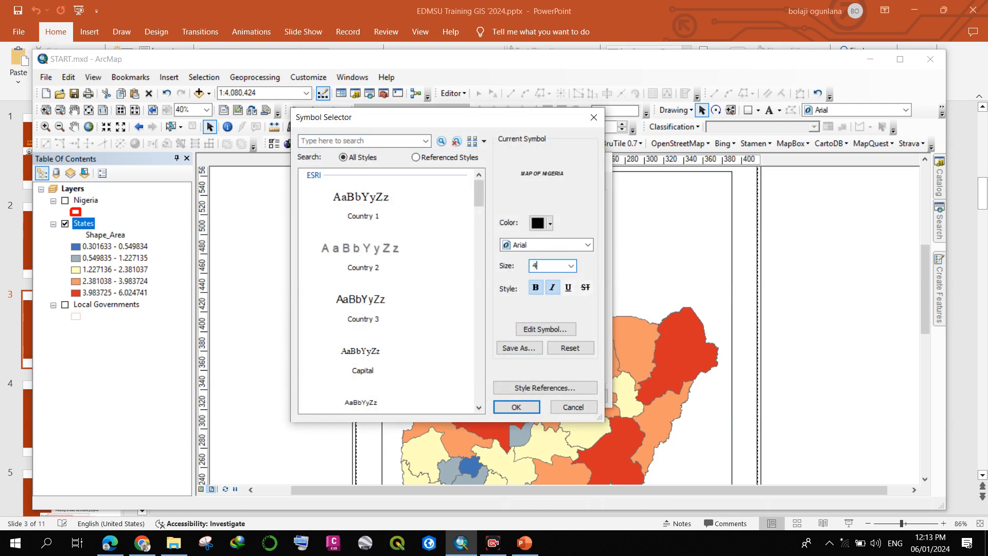
click(517, 407)
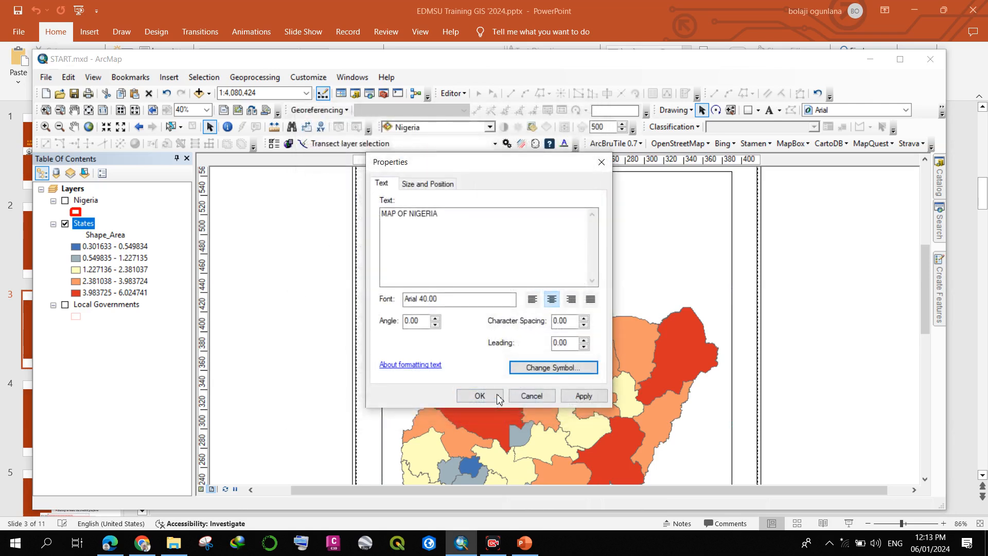
click(480, 395)
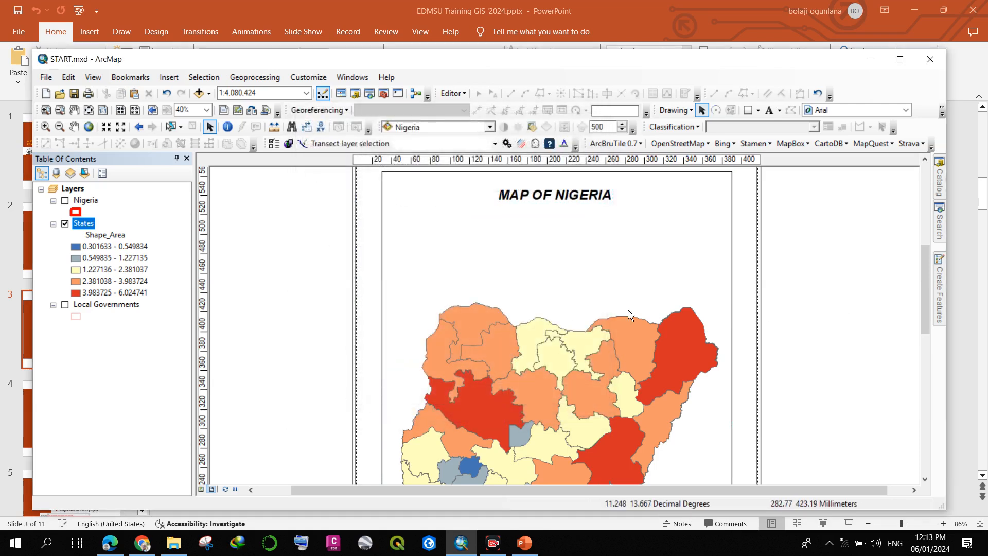
Insert the ESRI North 96 north arrow and place it, enlarged, in the upper-right corner of the data frame below the title.
scroll(574, 307, down, 3)
scroll(574, 307, up, 4)
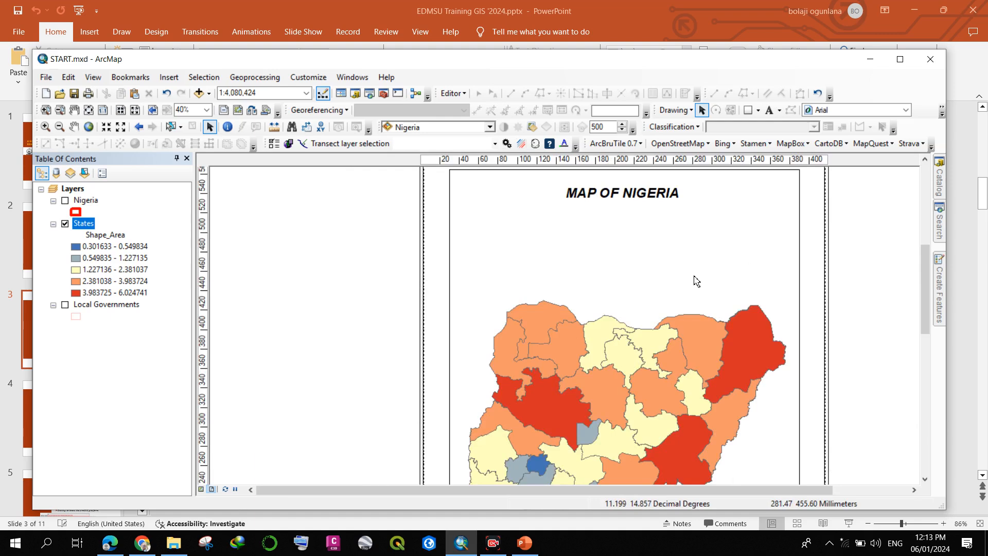
click(169, 77)
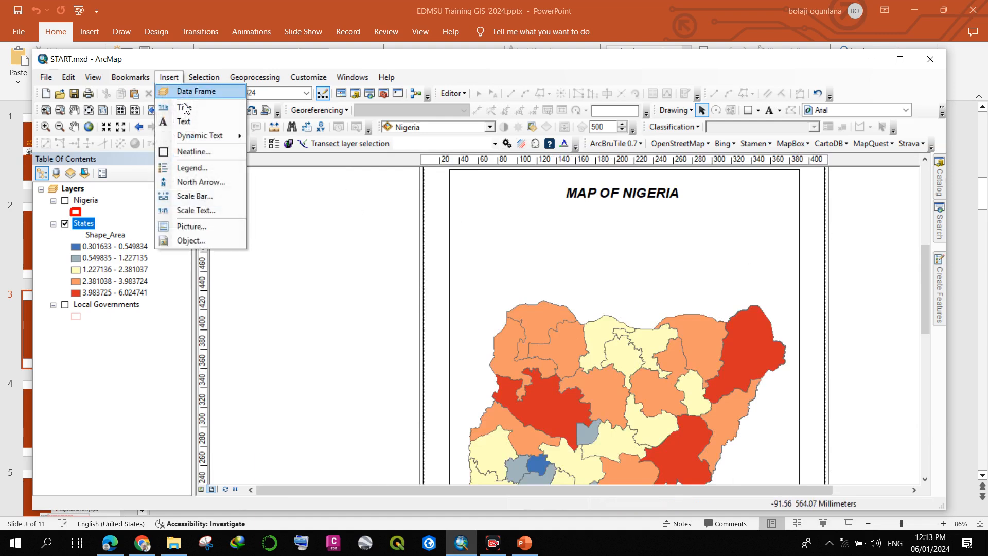
click(220, 183)
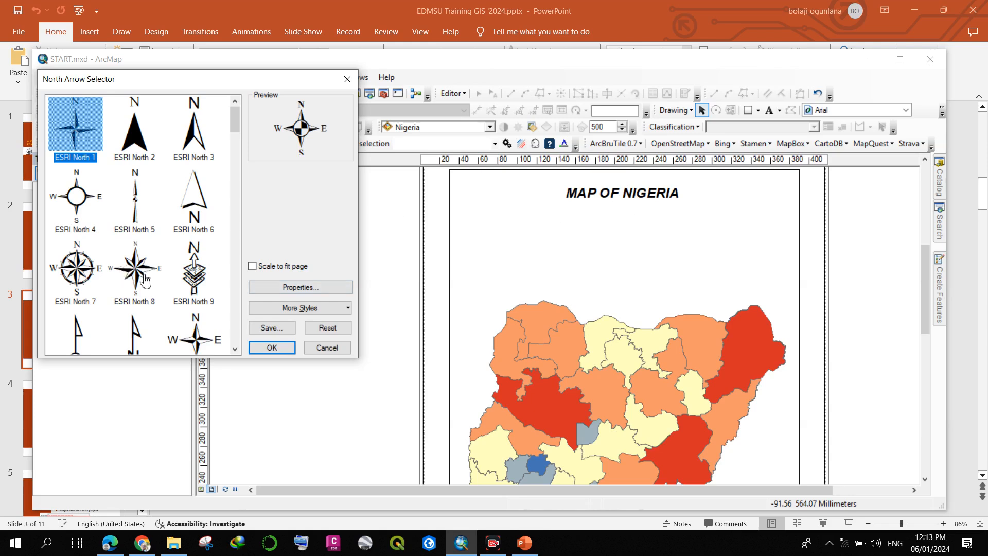
scroll(140, 281, down, 1)
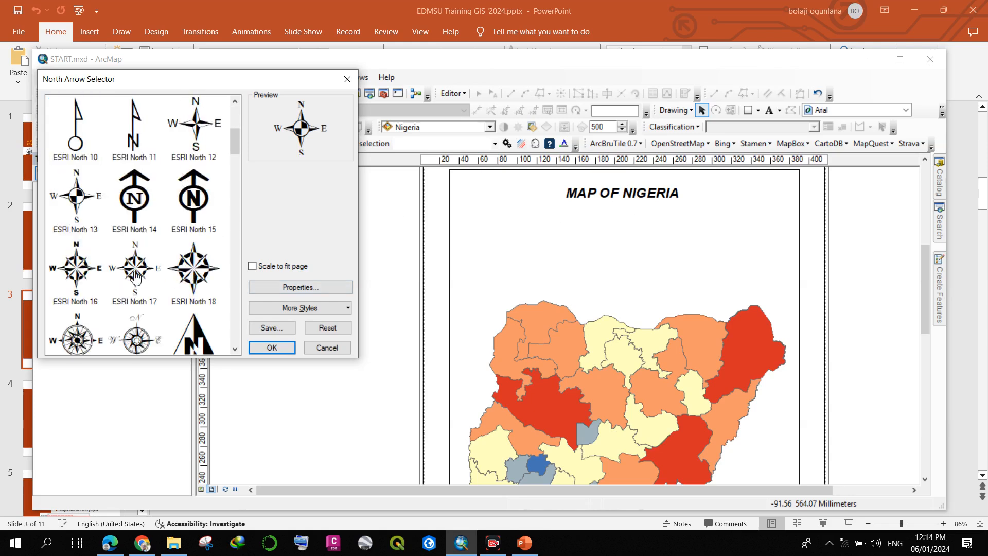
scroll(132, 229, down, 2)
scroll(132, 237, down, 3)
scroll(164, 246, down, 2)
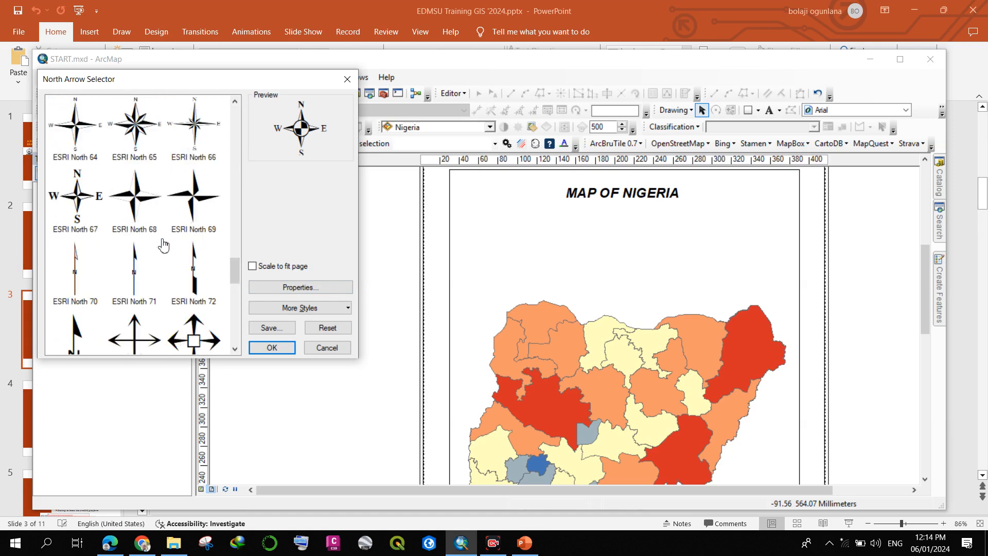
scroll(164, 246, down, 3)
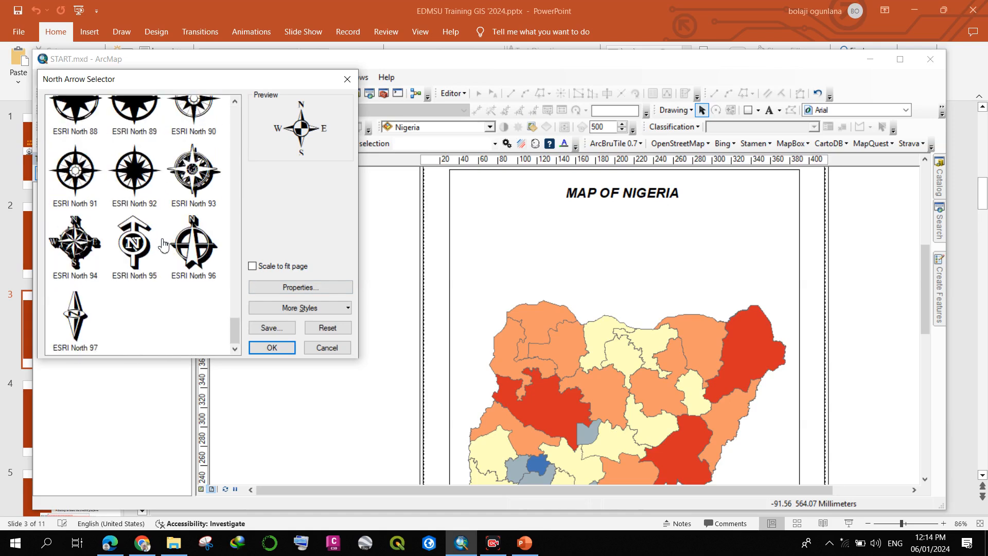
click(191, 246)
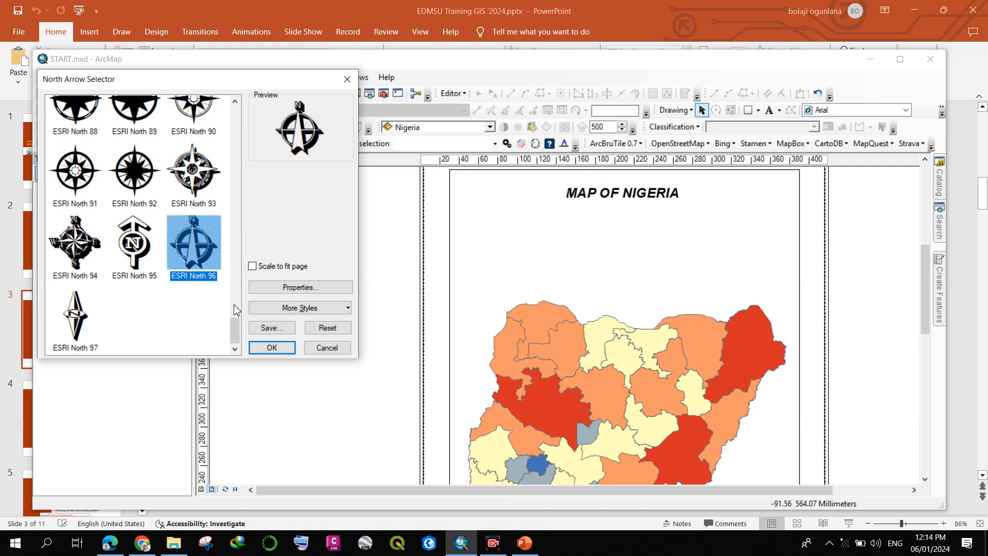
click(272, 348)
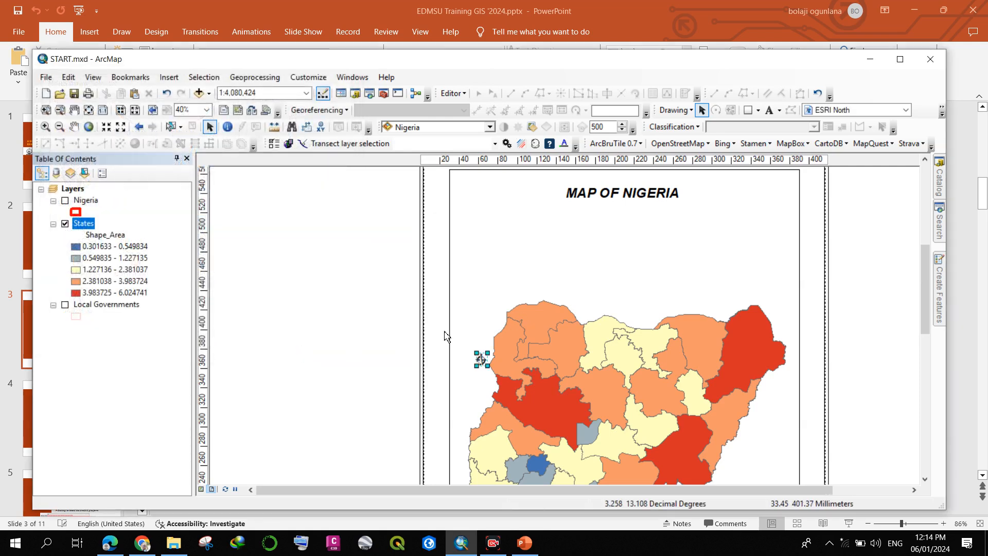
drag(481, 360, 775, 247)
click(810, 253)
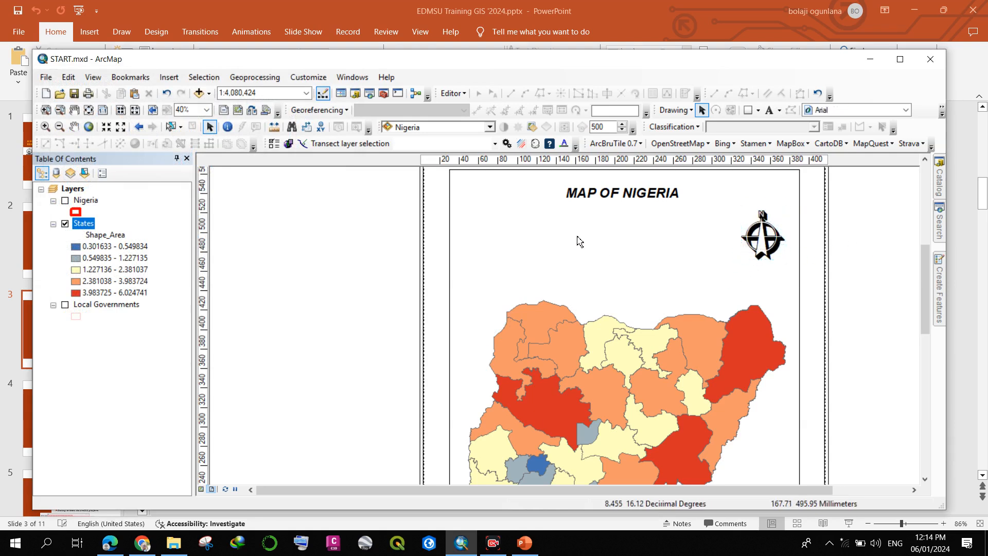
Insert a one-column legend with States as its only item, keeping the title Legend in bold Arial size 24.
scroll(503, 227, down, 1)
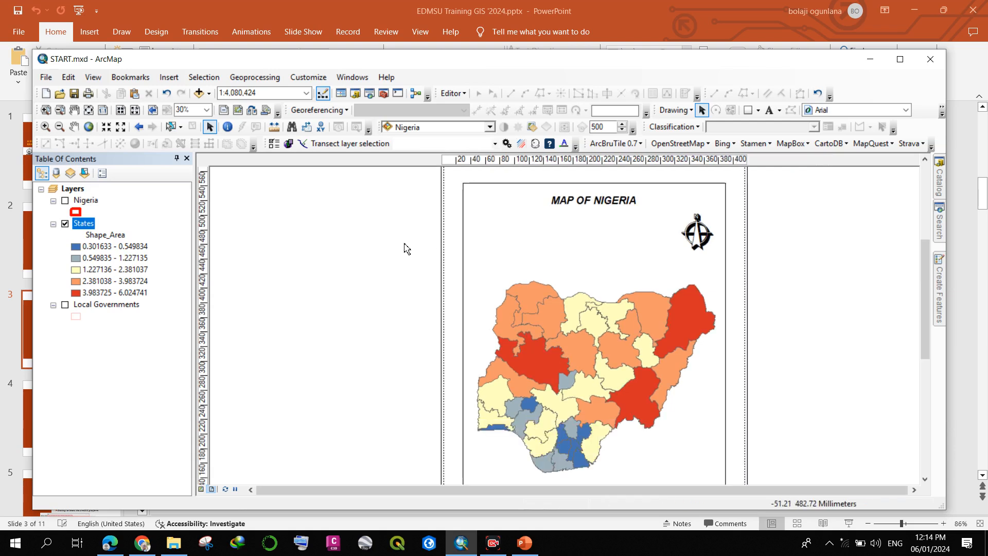
scroll(390, 234, up, 1)
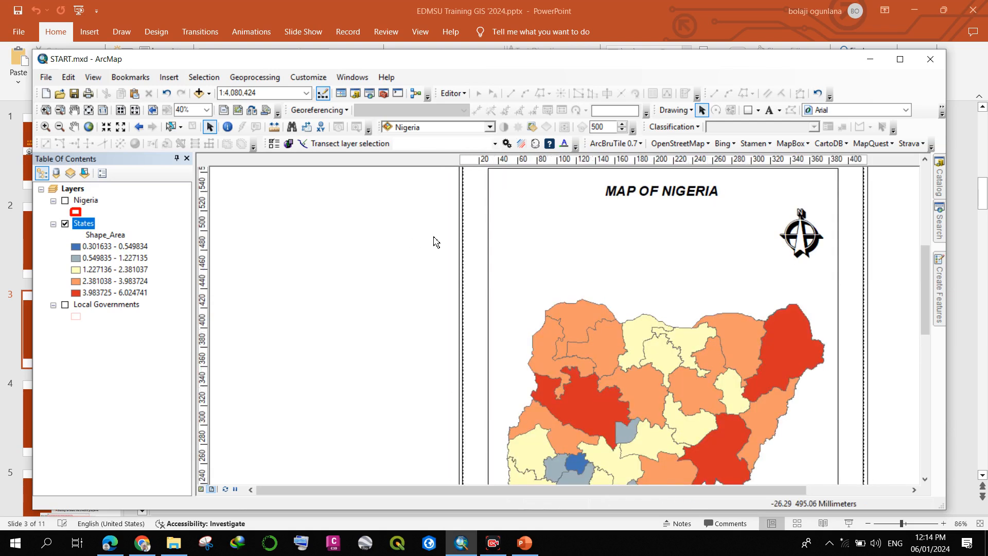
scroll(307, 237, down, 3)
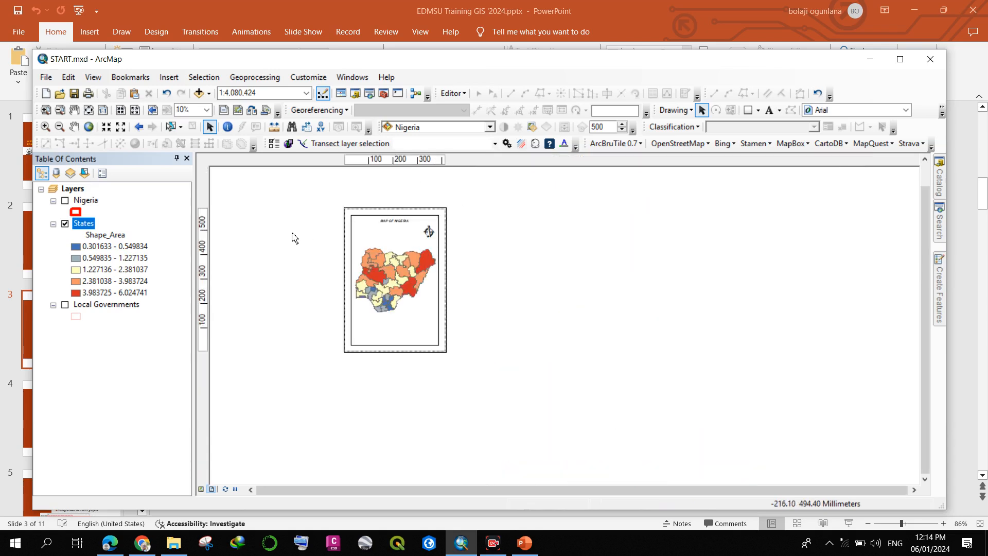
scroll(334, 246, down, 2)
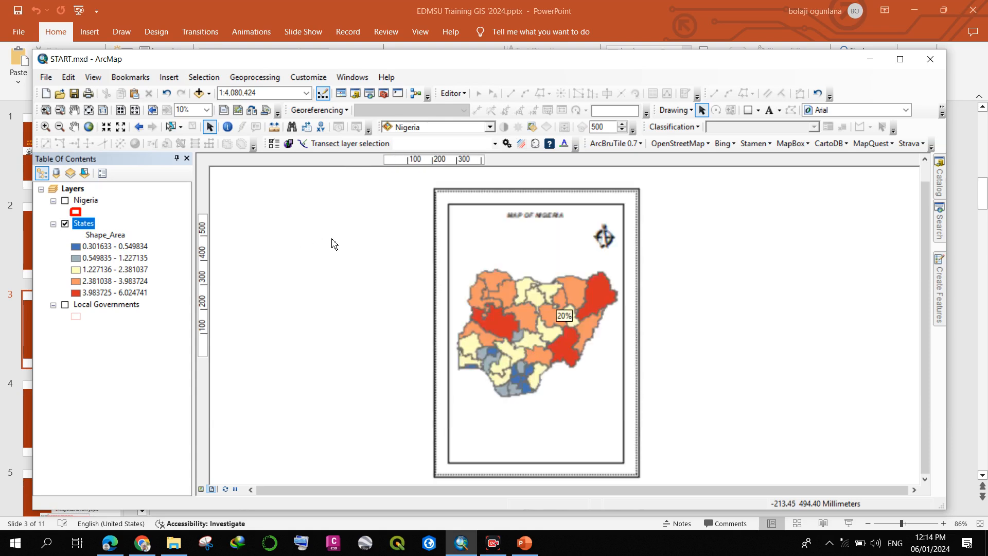
click(170, 77)
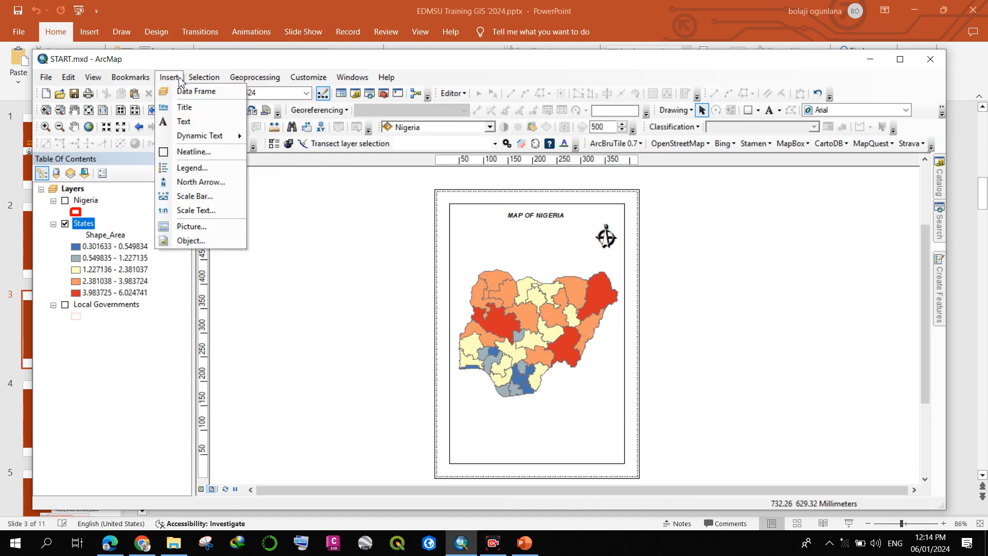
click(191, 168)
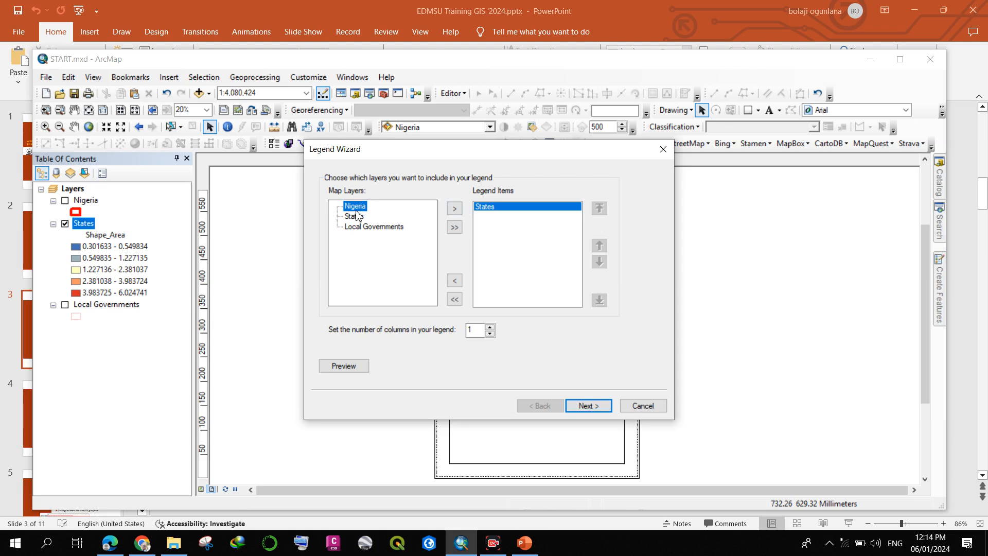
click(585, 407)
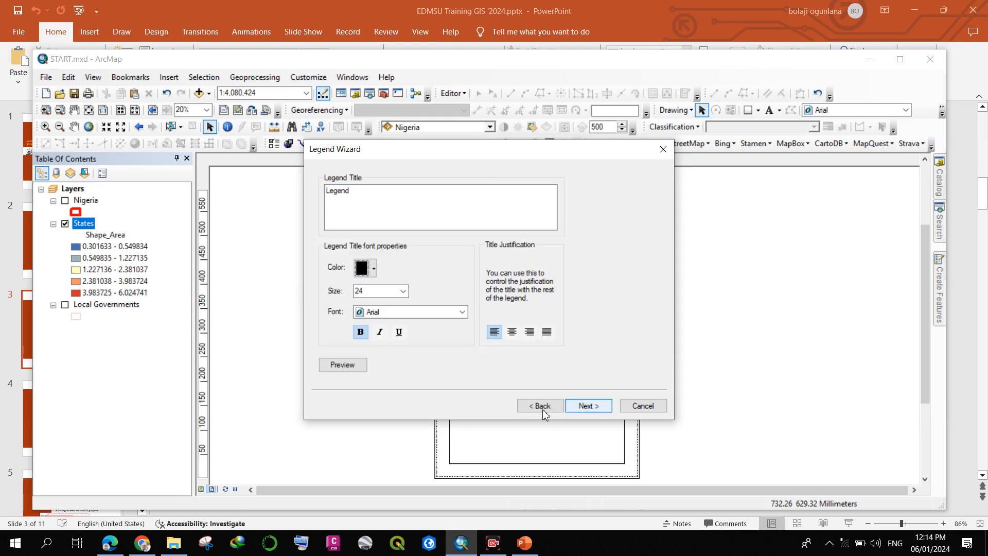
click(583, 406)
click(555, 409)
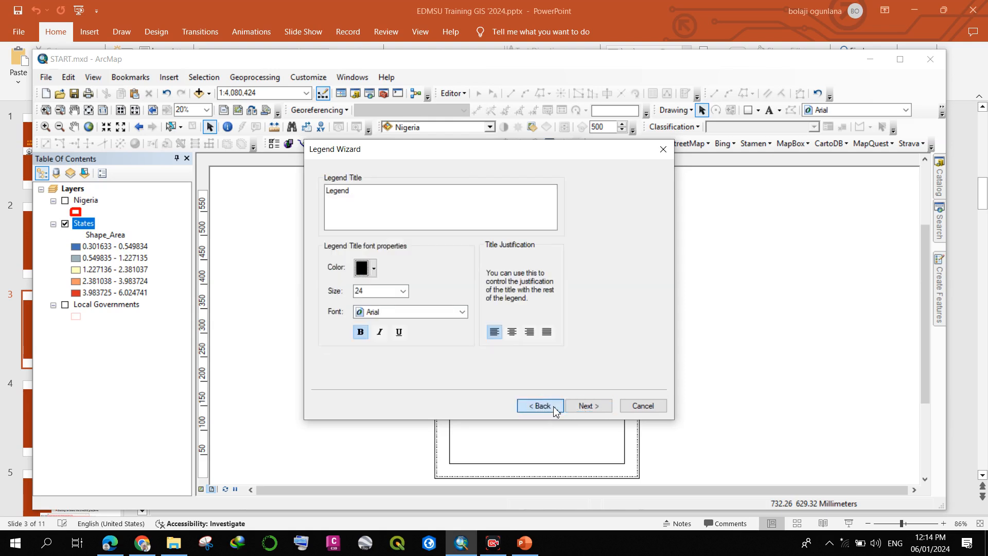
click(581, 411)
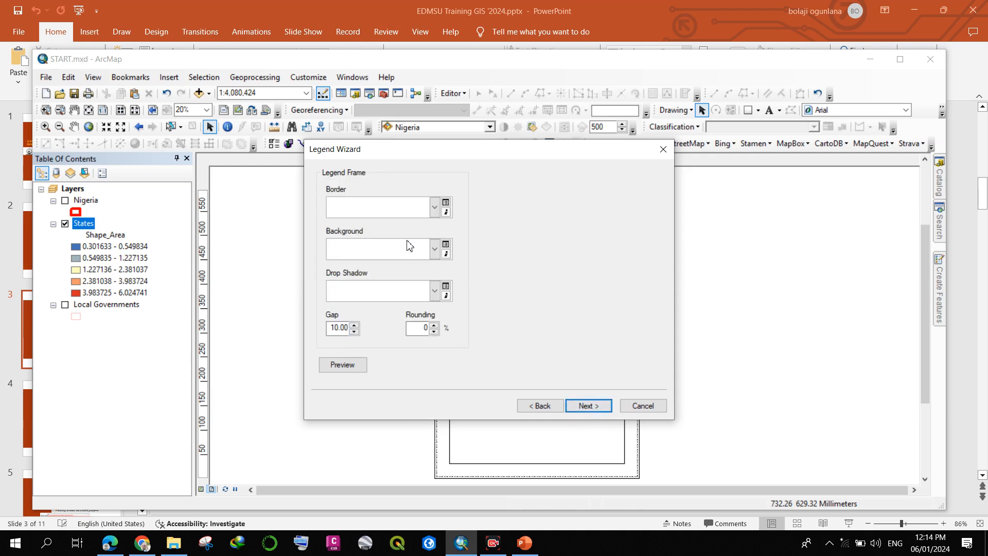
Give the legend frame a black line border, set the States area patch to Urbanized Area, and finish the legend.
click(434, 208)
click(376, 267)
click(593, 407)
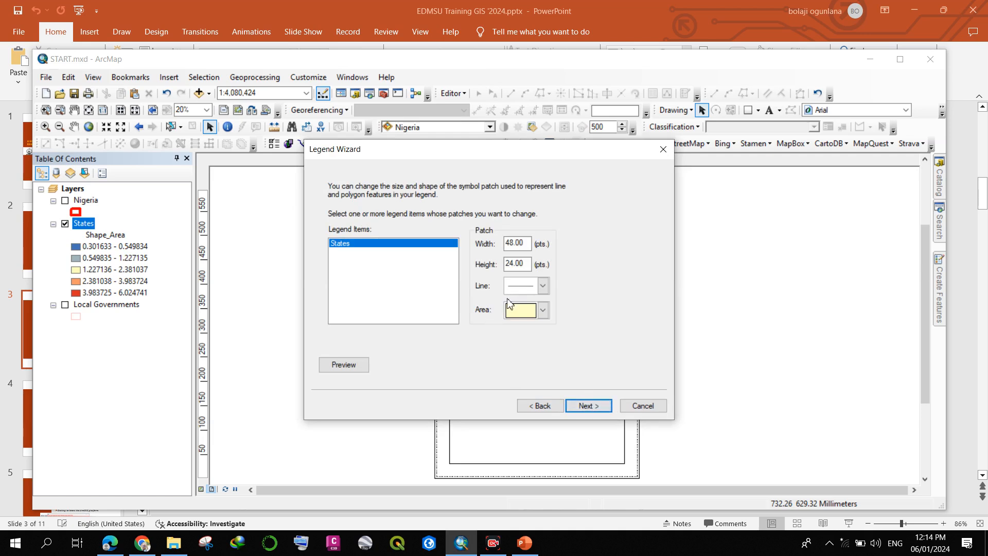
click(543, 310)
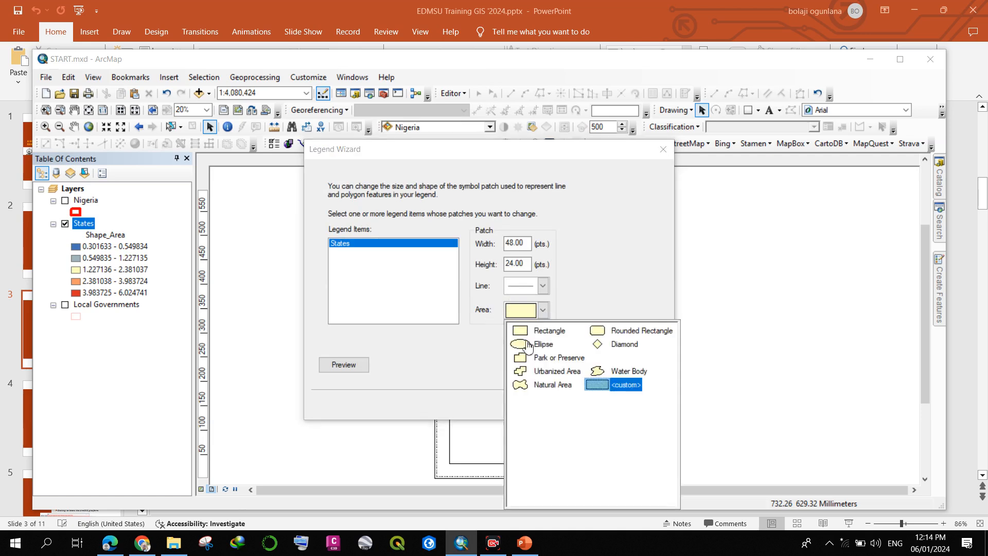
click(546, 373)
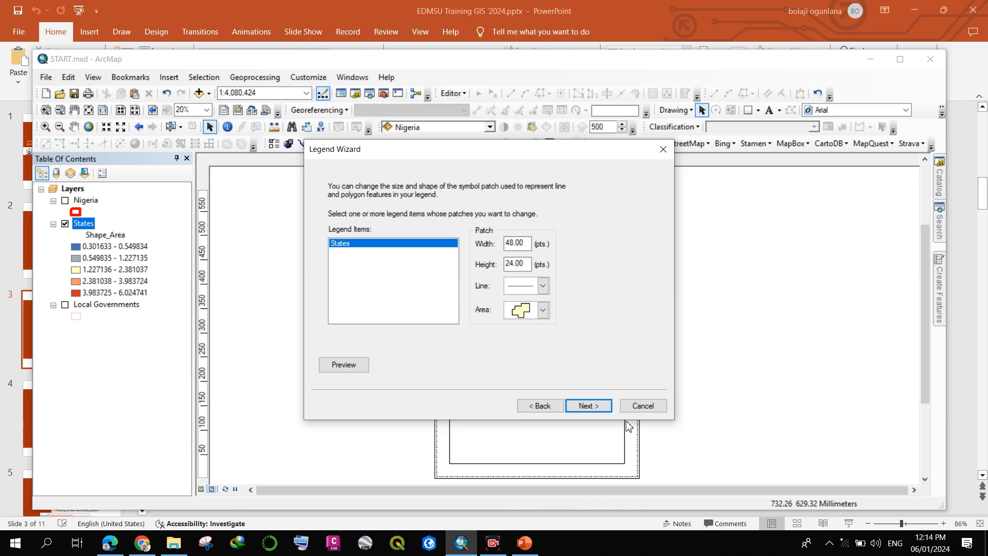
click(581, 406)
click(581, 406)
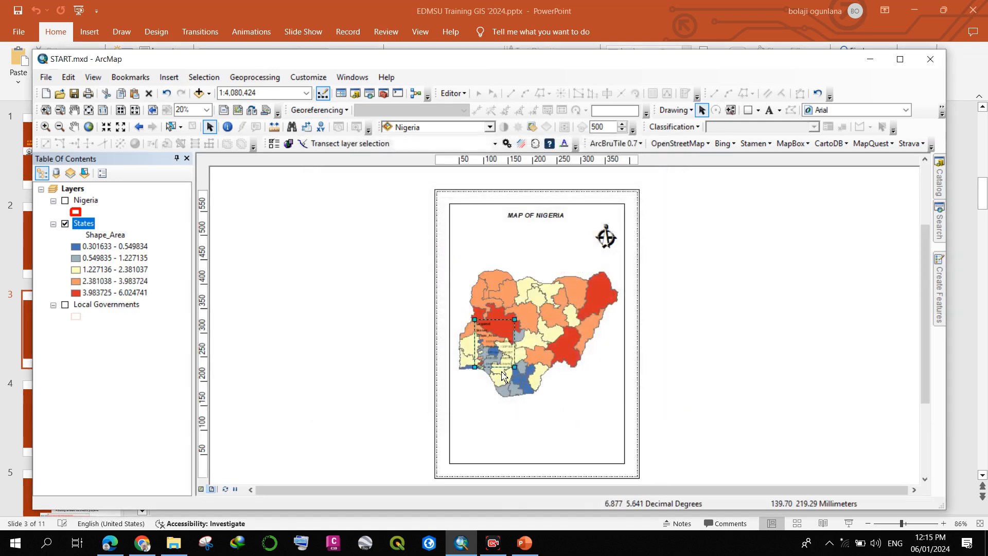
Move the legend below the map into the lower-left corner of the data frame, just inside its edge.
drag(489, 451, 483, 450)
scroll(483, 450, down, 1)
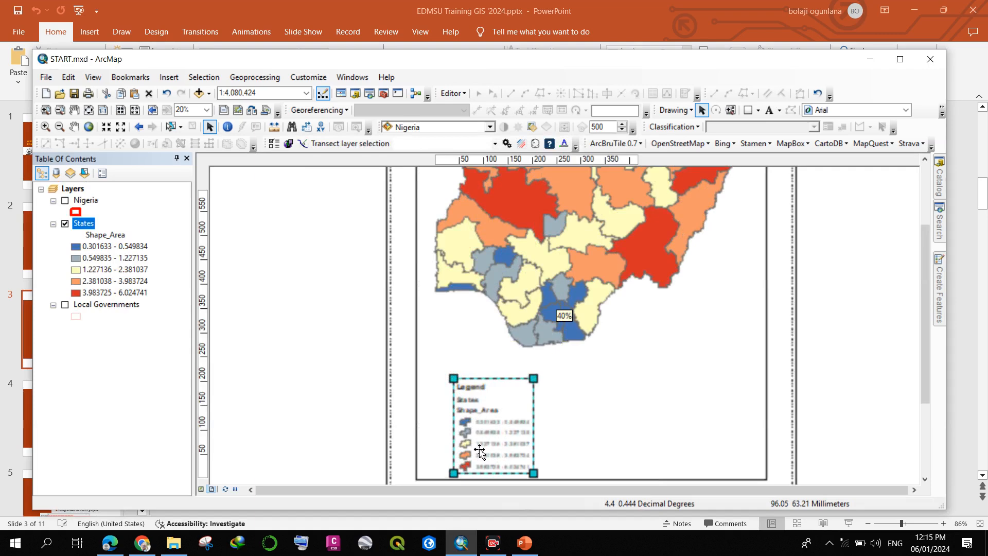
scroll(477, 448, down, 2)
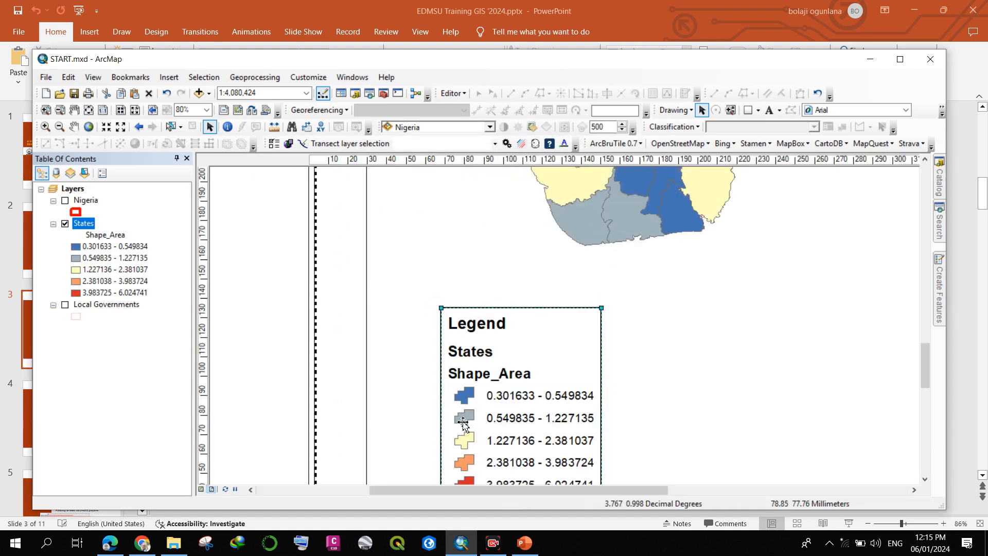
scroll(412, 353, up, 2)
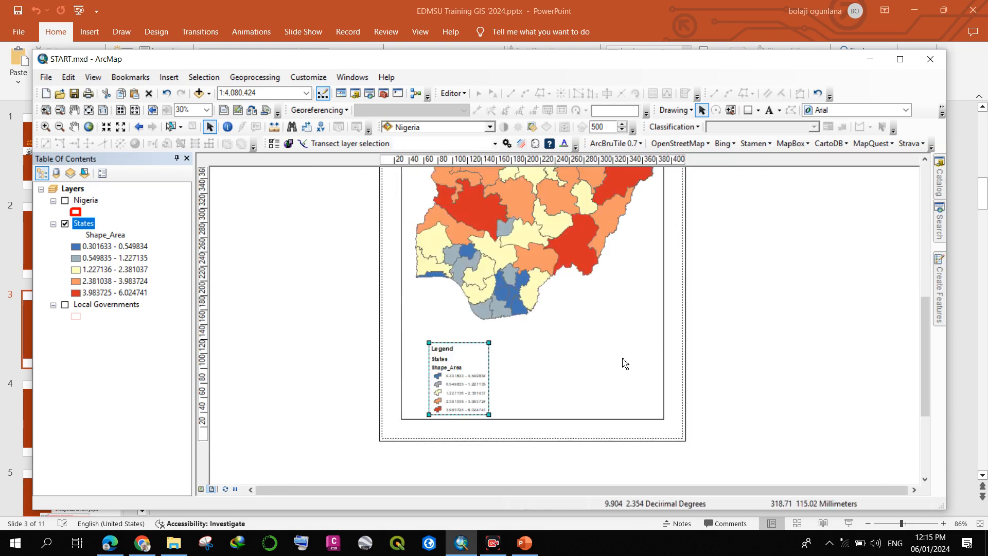
drag(461, 390, 428, 363)
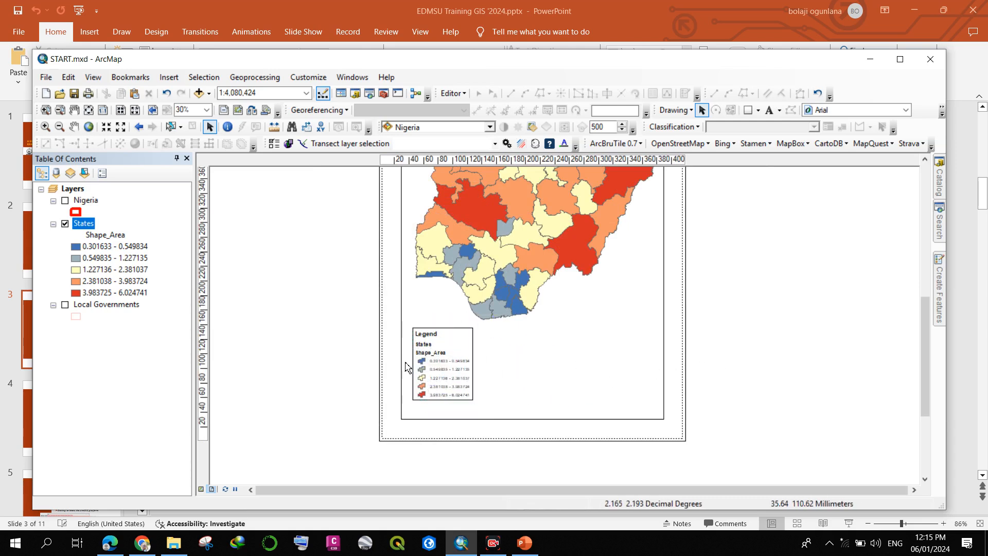
In the States layer's symbology, relabel the 3.983725 - 6.024741 class as Very Large.
scroll(405, 362, down, 10)
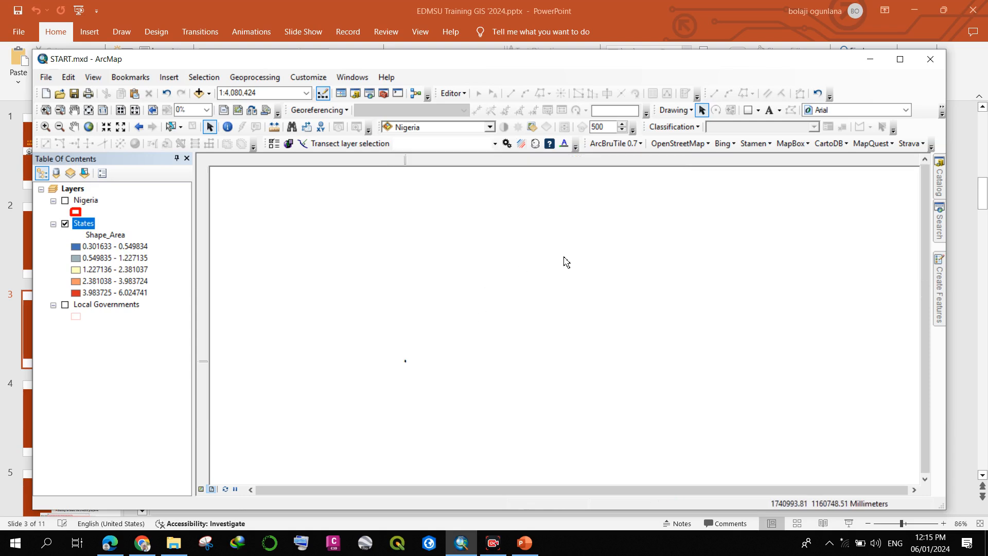
right_click(528, 256)
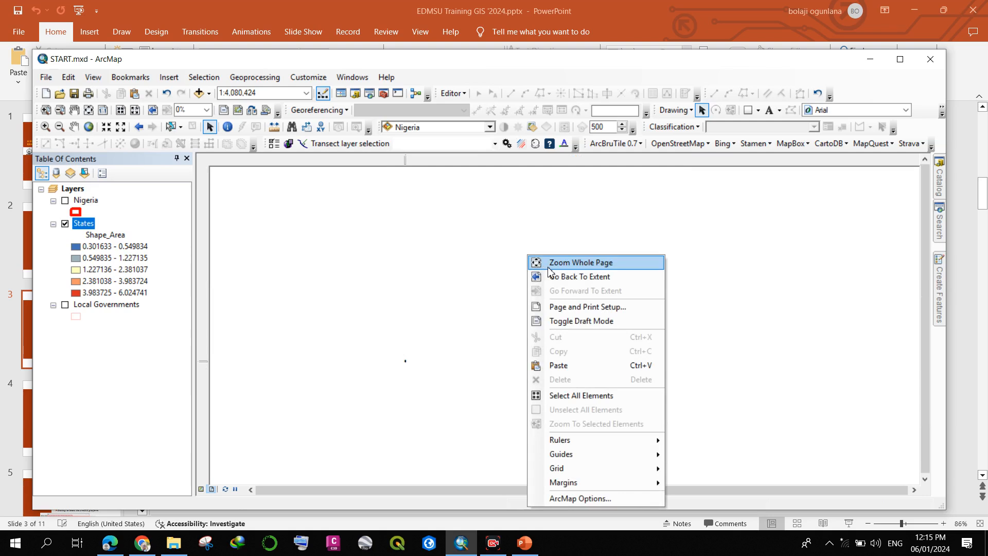
click(547, 265)
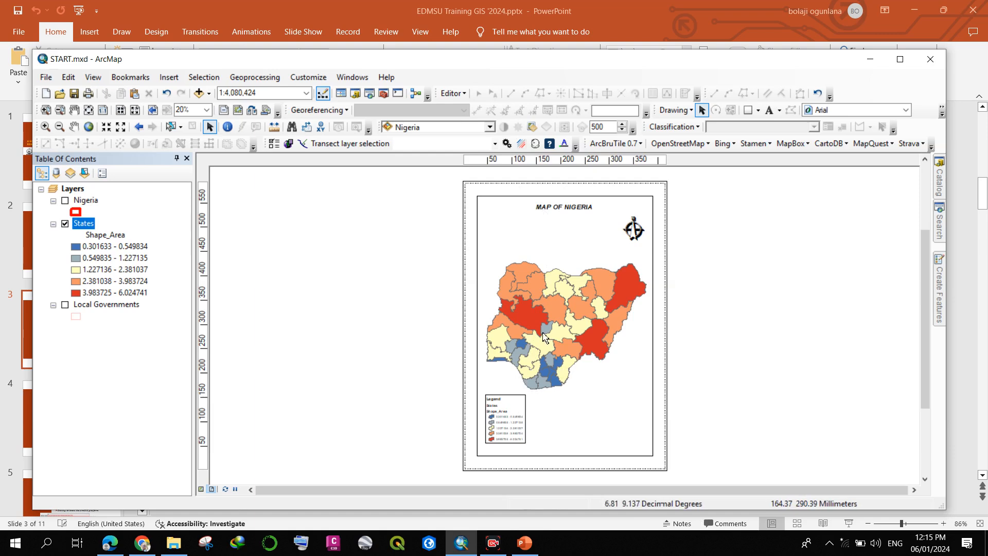
double_click(84, 223)
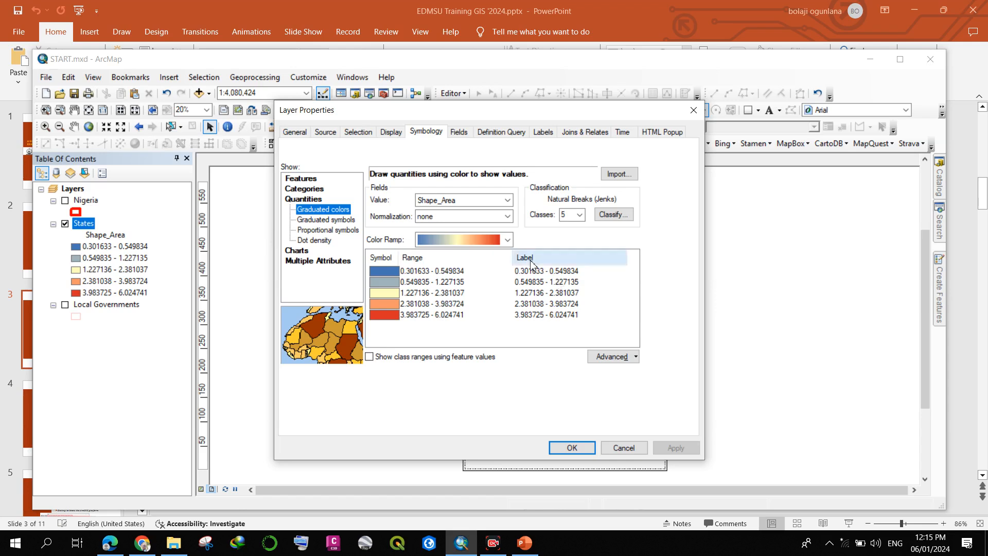
double_click(540, 273)
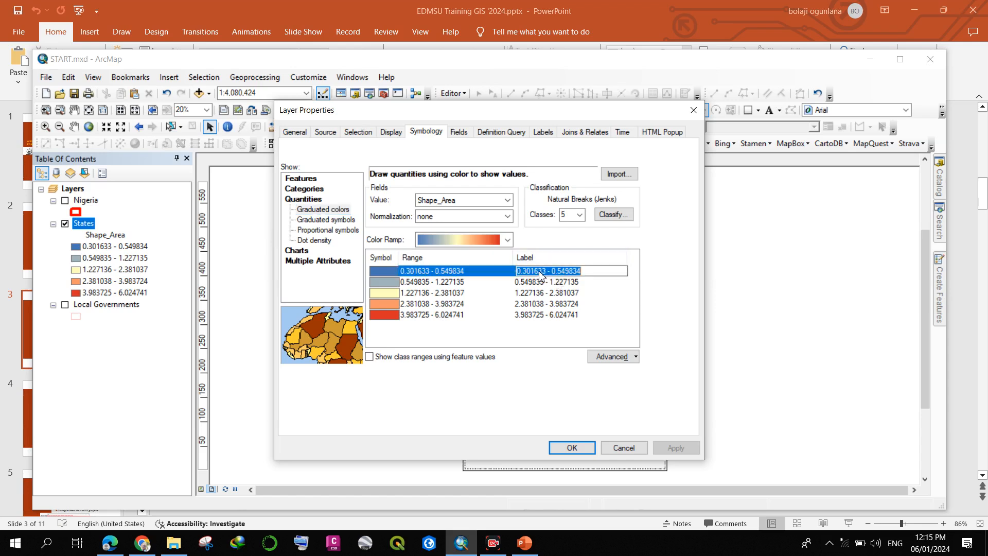
double_click(567, 315)
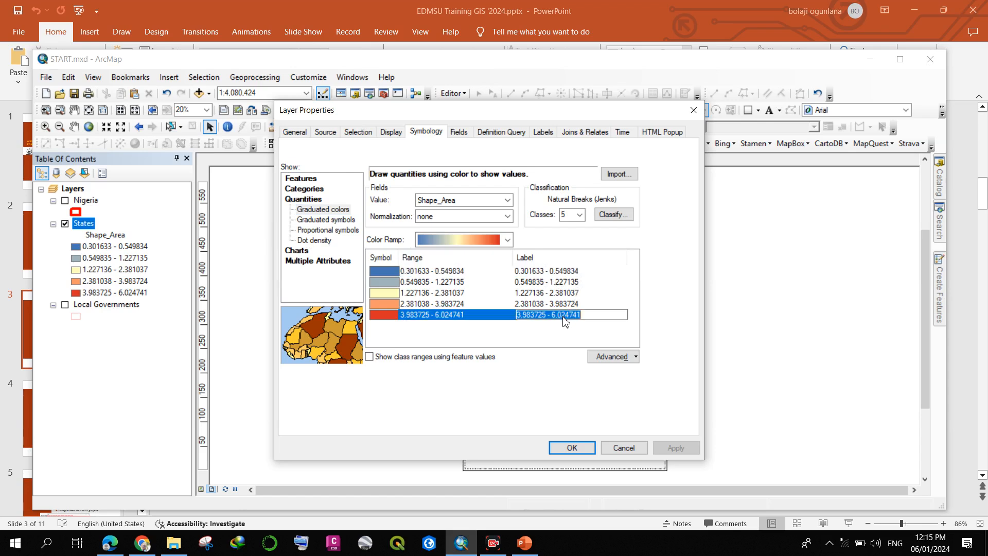
key(BackSpace)
text(Very La)
text(rge)
Relabel the three classes below Very Large, in descending order, as Large, Moderate and Small.
click(585, 304)
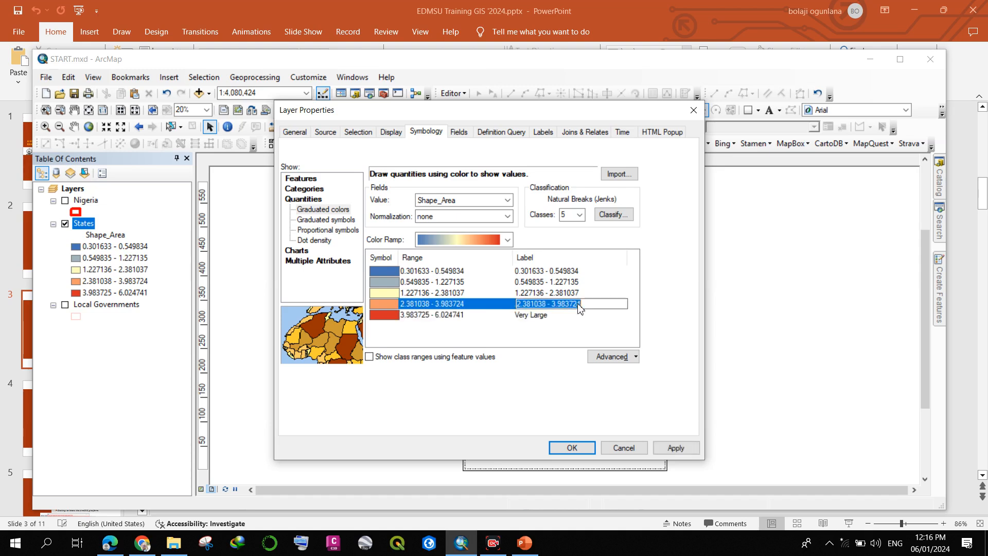
key(BackSpace)
text(Large)
click(569, 293)
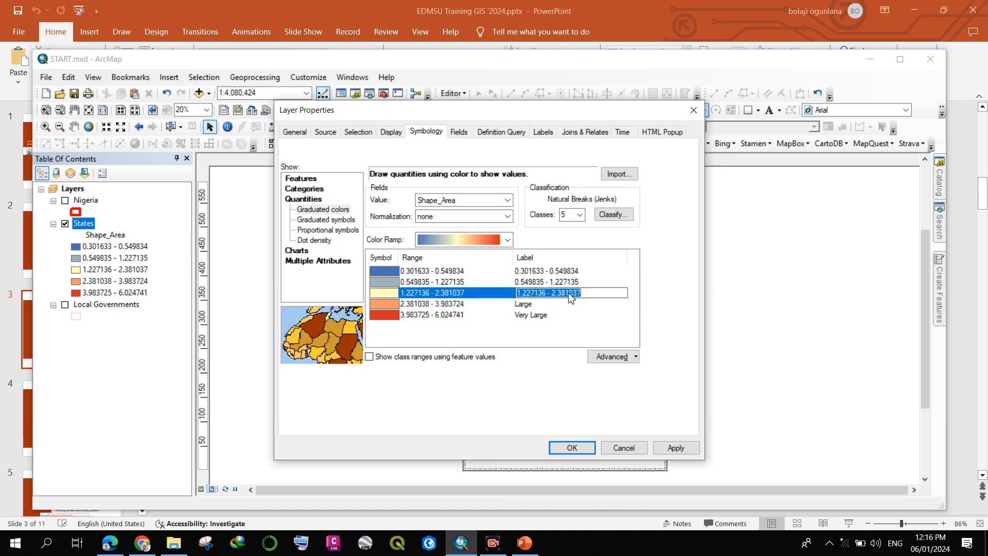
text(Moderate)
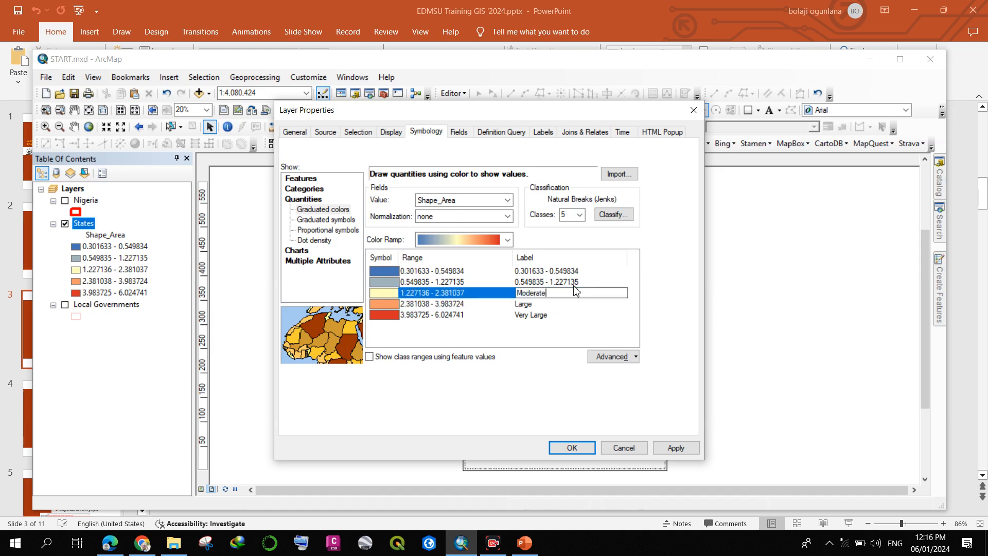
click(571, 282)
click(570, 282)
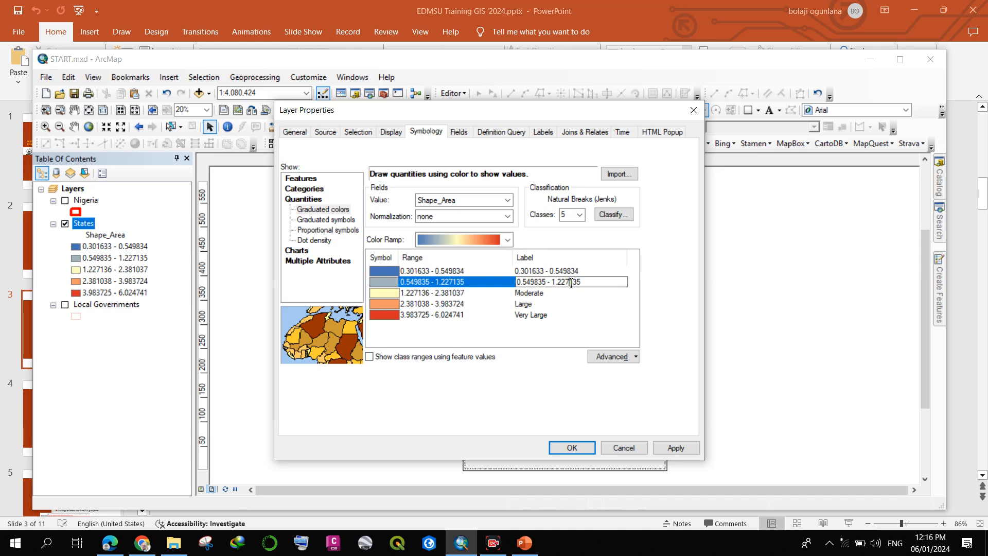
drag(585, 281, 515, 282)
key(BackSpace)
text(Sma)
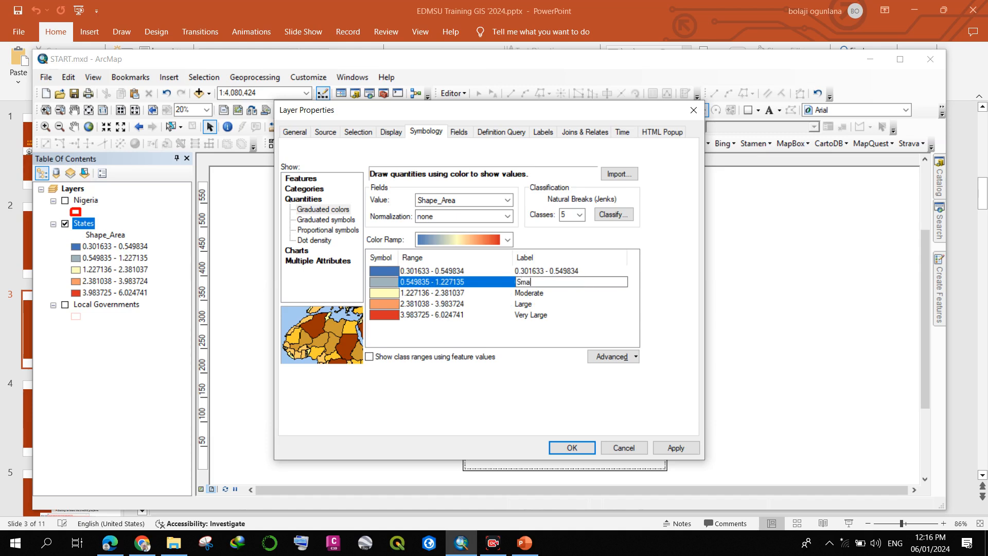
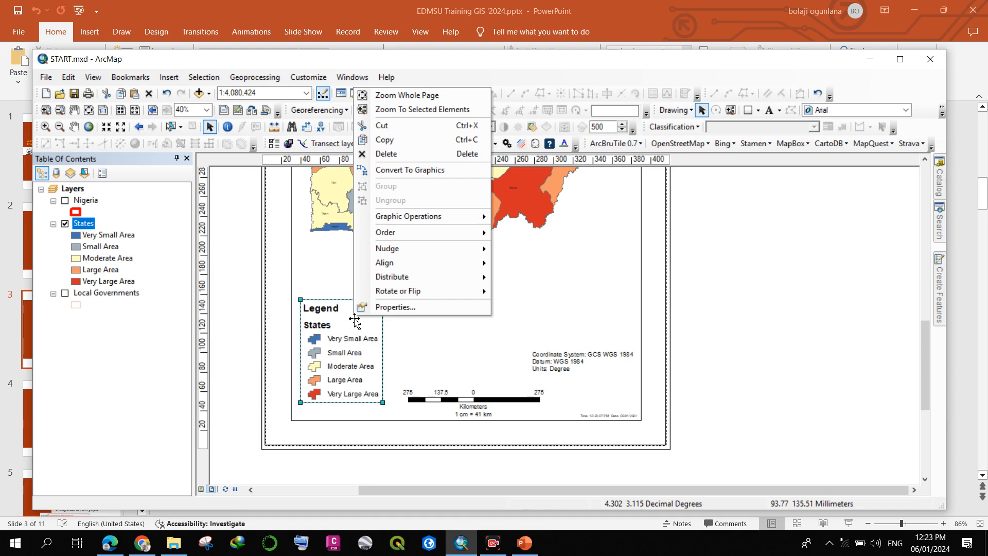
Set the legend frame's background to Sepia and deselect the legend.
click(391, 307)
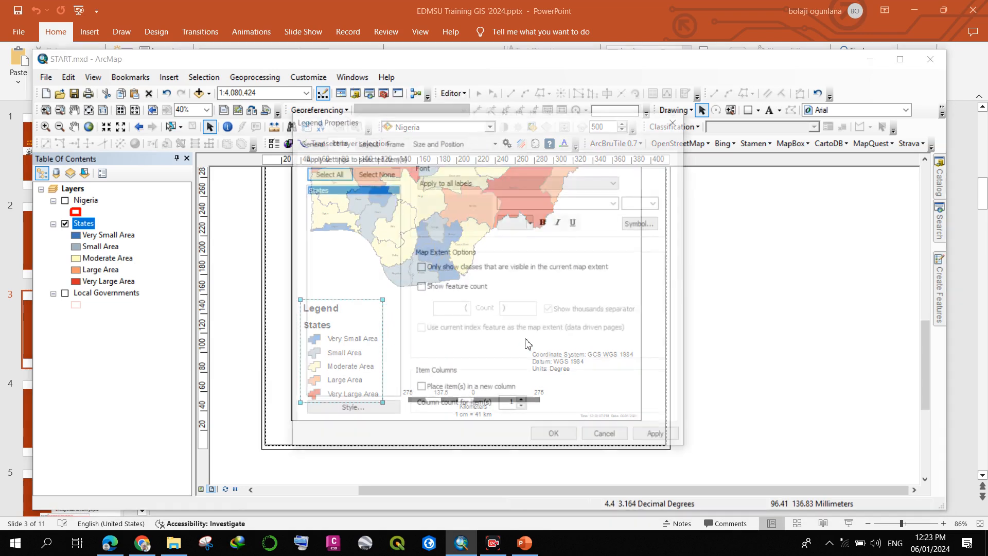
click(372, 143)
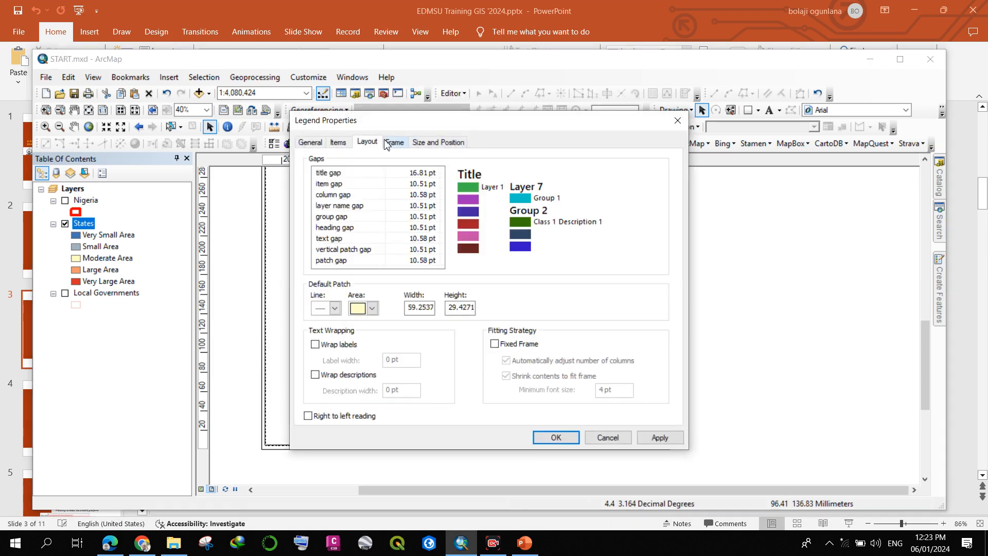
click(387, 144)
click(366, 143)
click(393, 144)
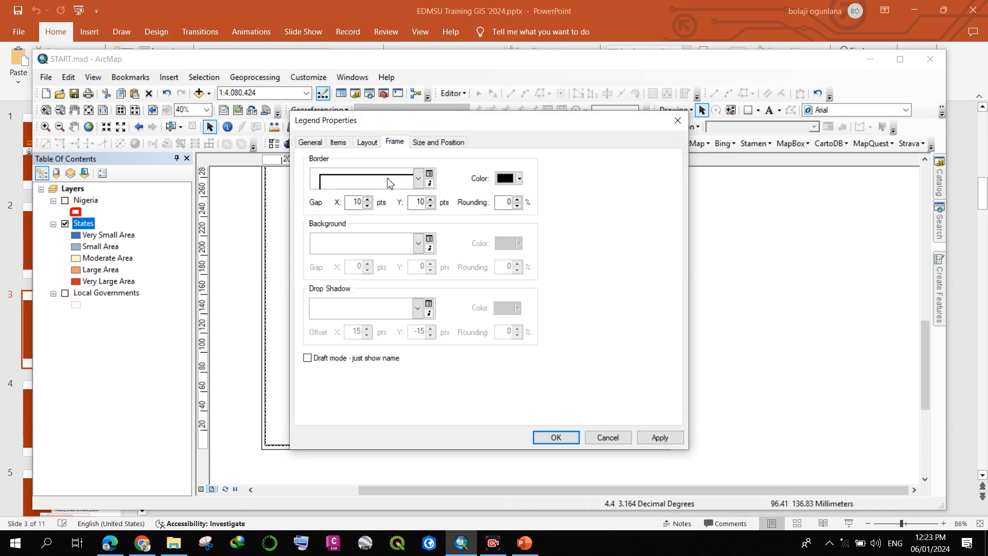
click(417, 241)
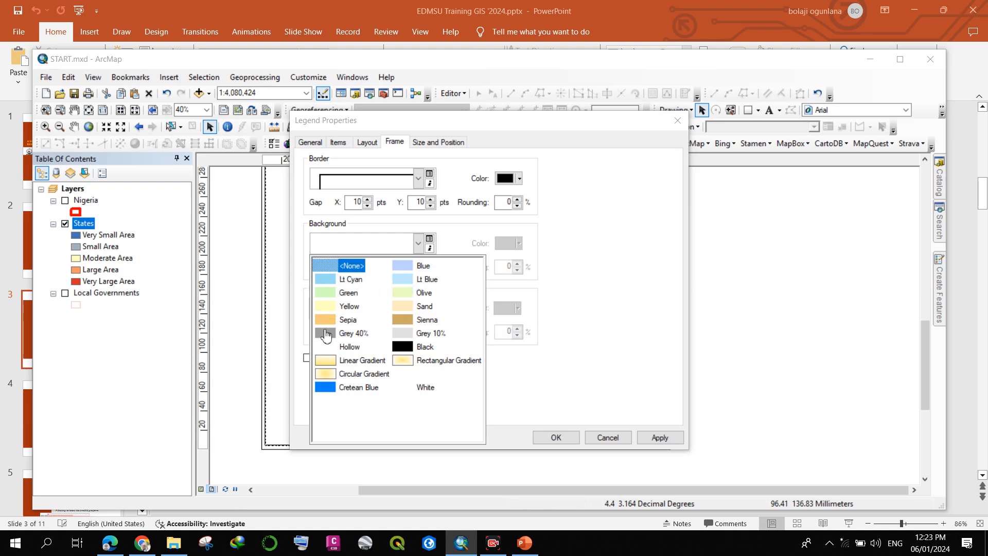
click(326, 319)
click(556, 437)
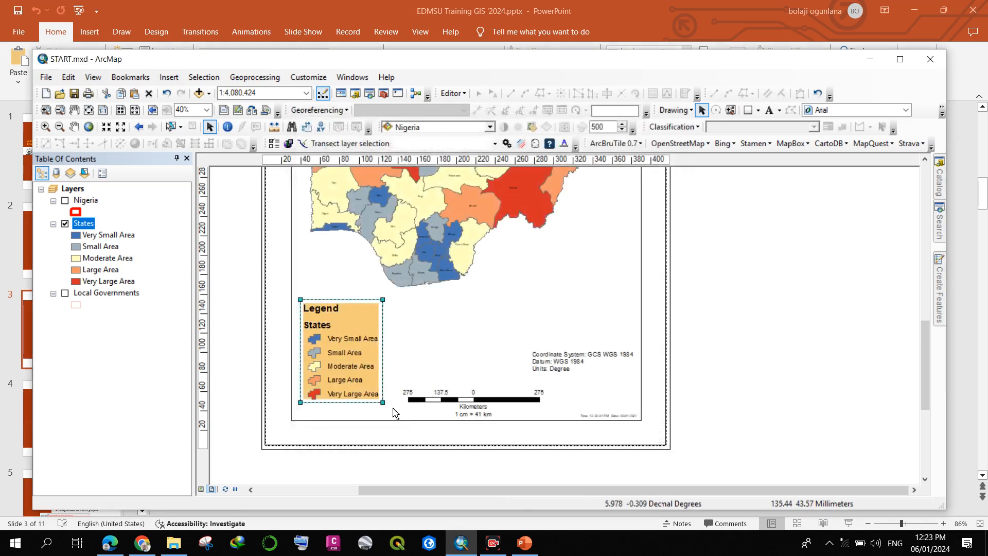
click(597, 299)
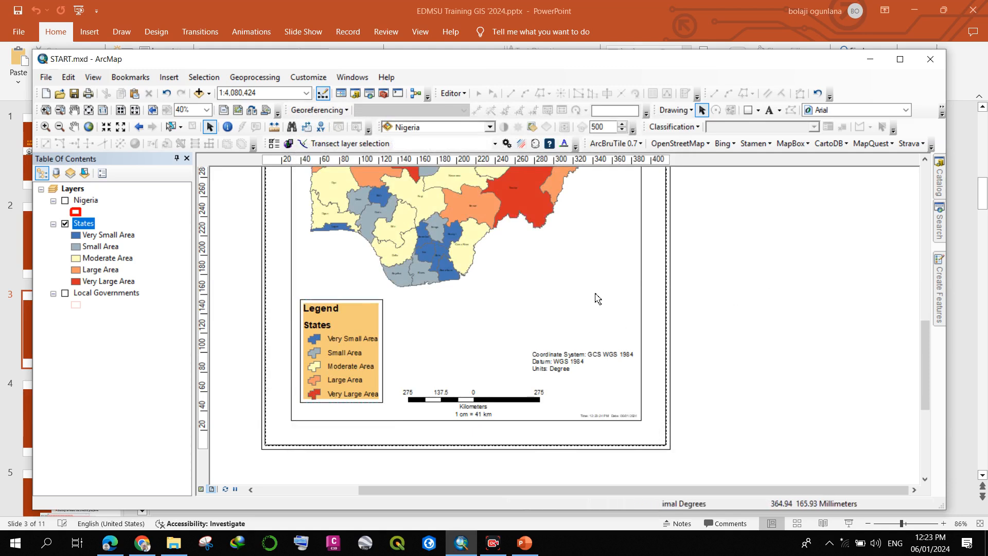
click(316, 325)
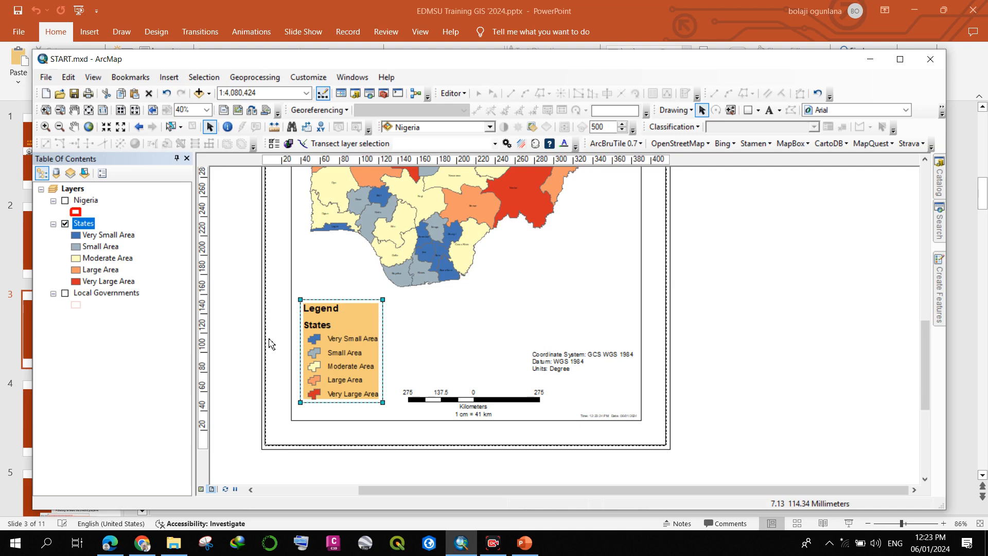
click(259, 360)
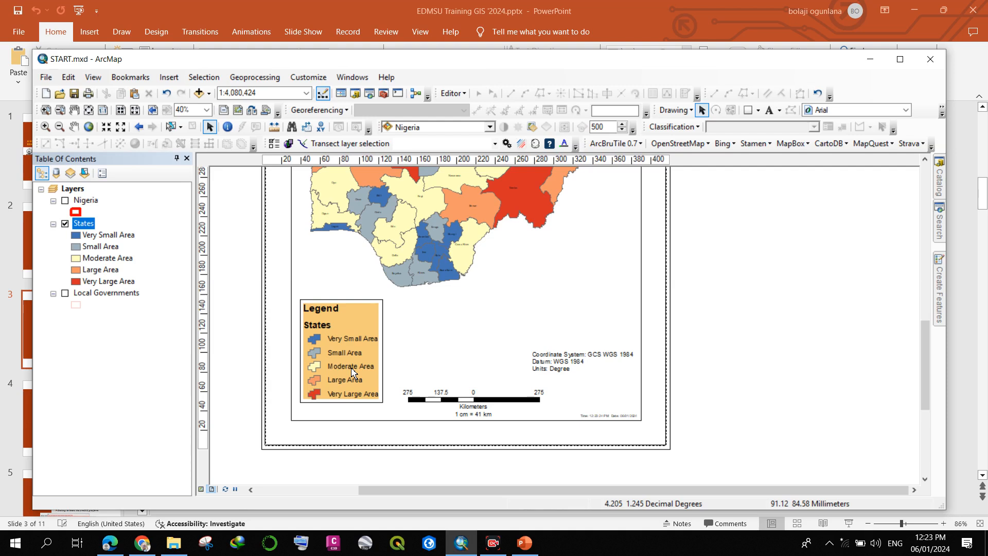
Start a new grid for the data frame as a Graticule, dividing the map by meridians and parallels.
drag(755, 364, 772, 423)
scroll(709, 257, down, 4)
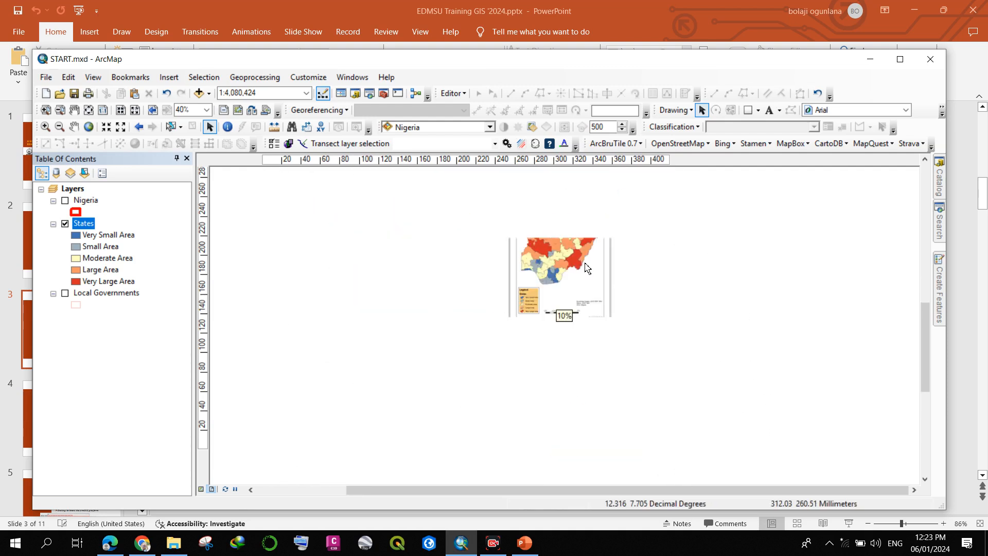
scroll(580, 268, up, 2)
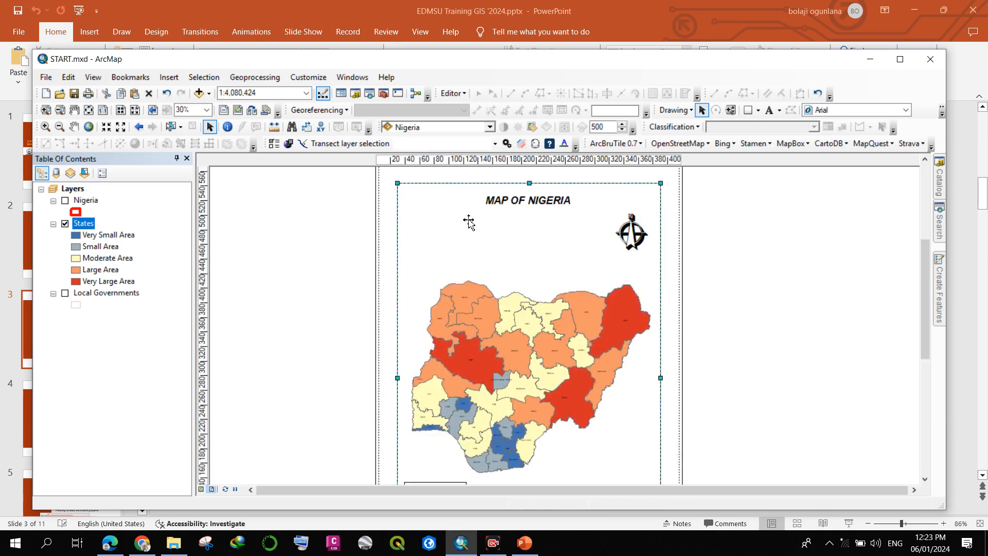
scroll(469, 221, down, 2)
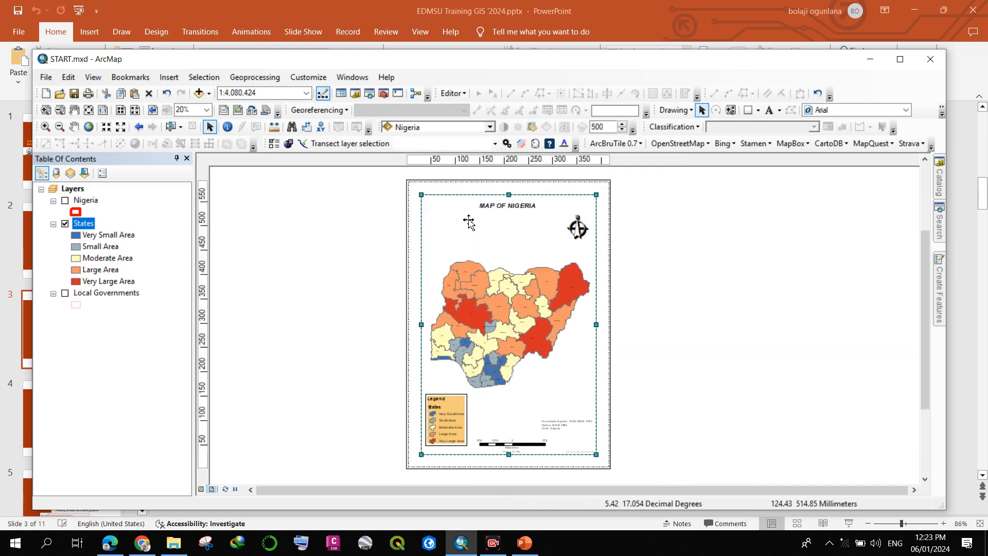
right_click(504, 227)
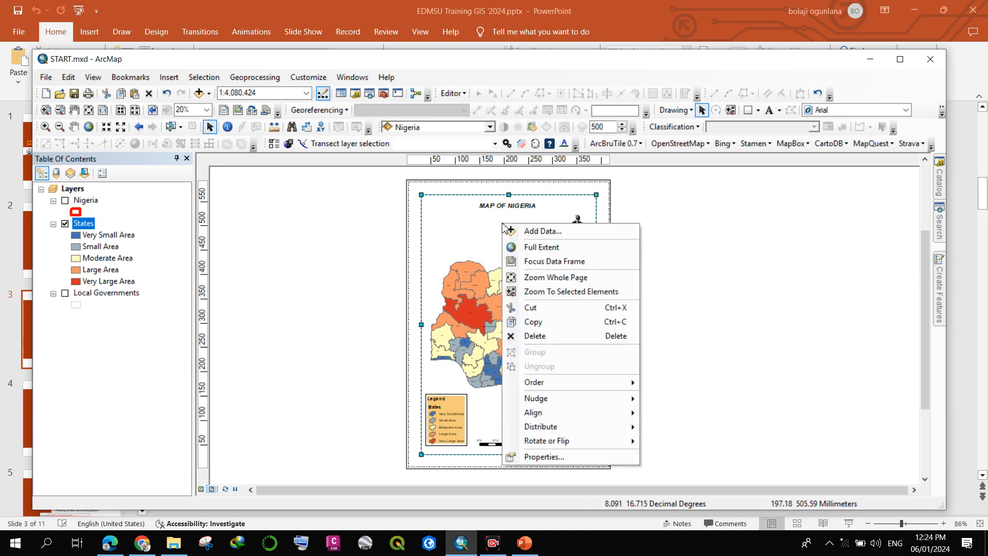
click(563, 457)
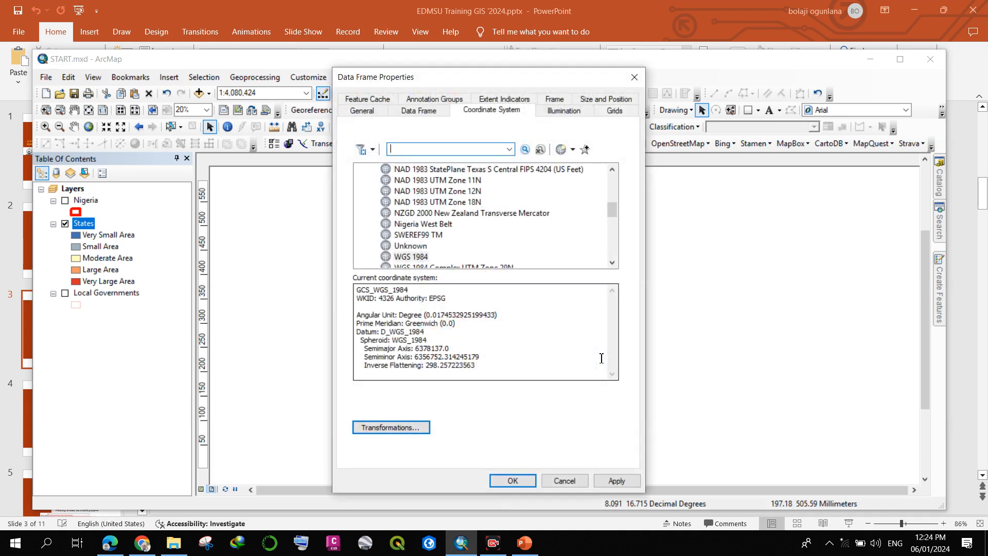
click(602, 115)
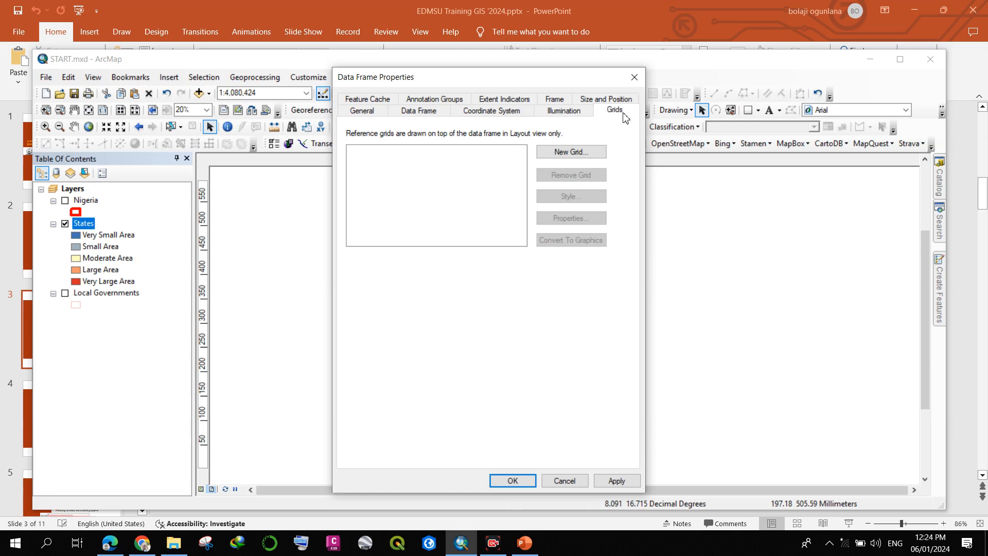
click(550, 153)
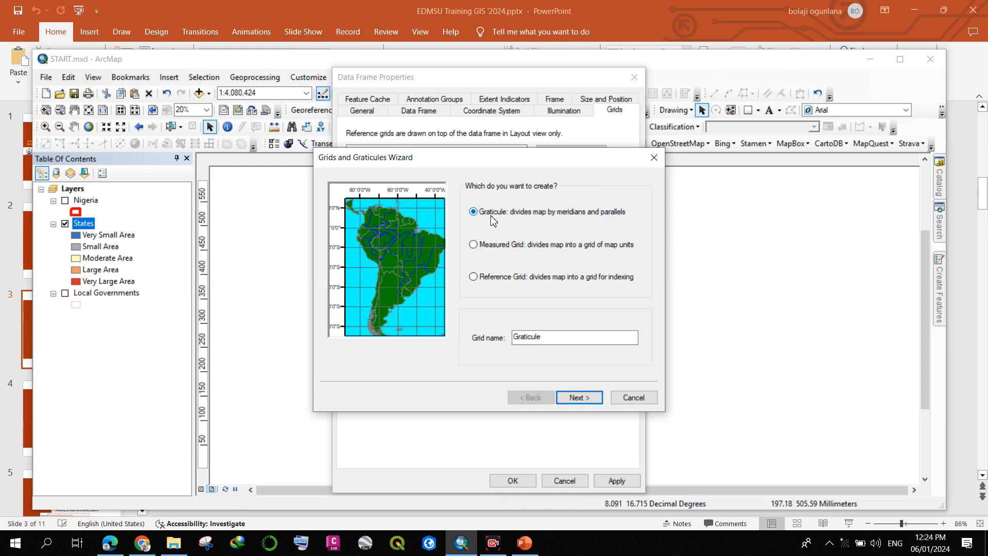
click(474, 245)
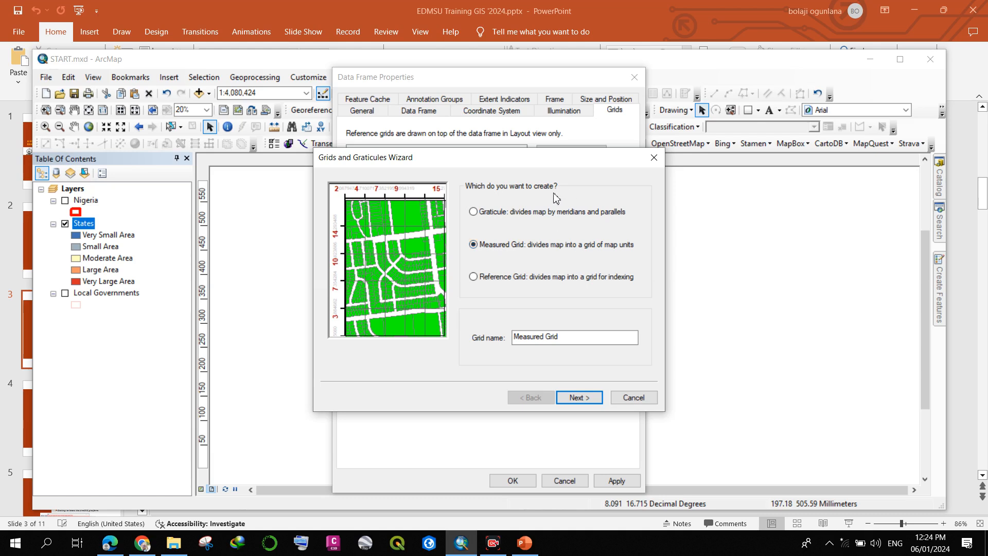
click(488, 212)
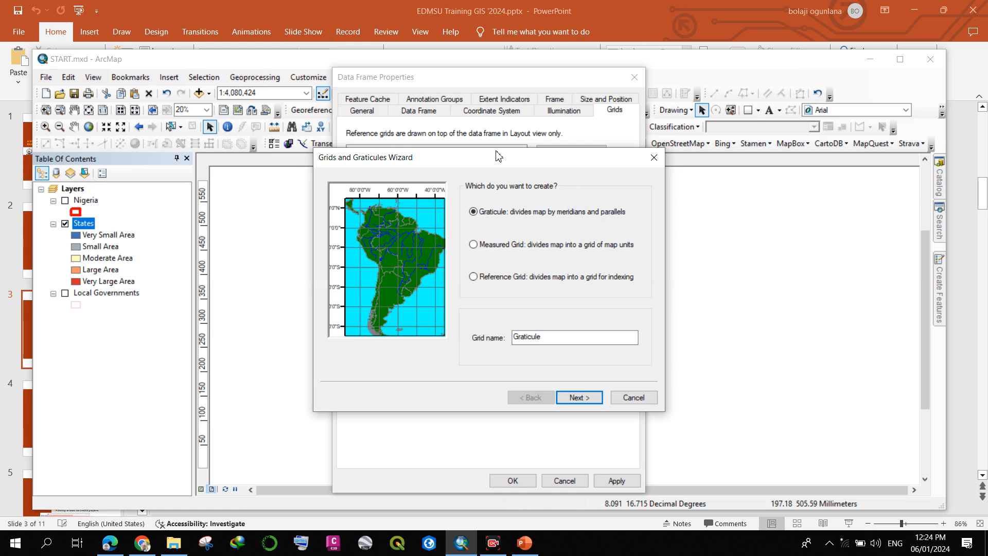
click(577, 397)
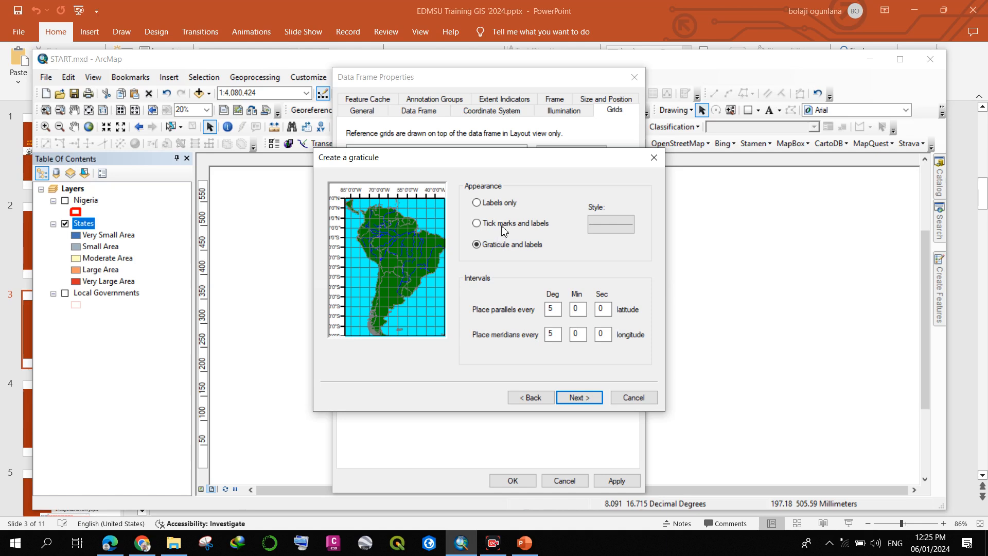
Set the graticule's appearance to Graticule and labels and change its line colour to light gray.
click(478, 225)
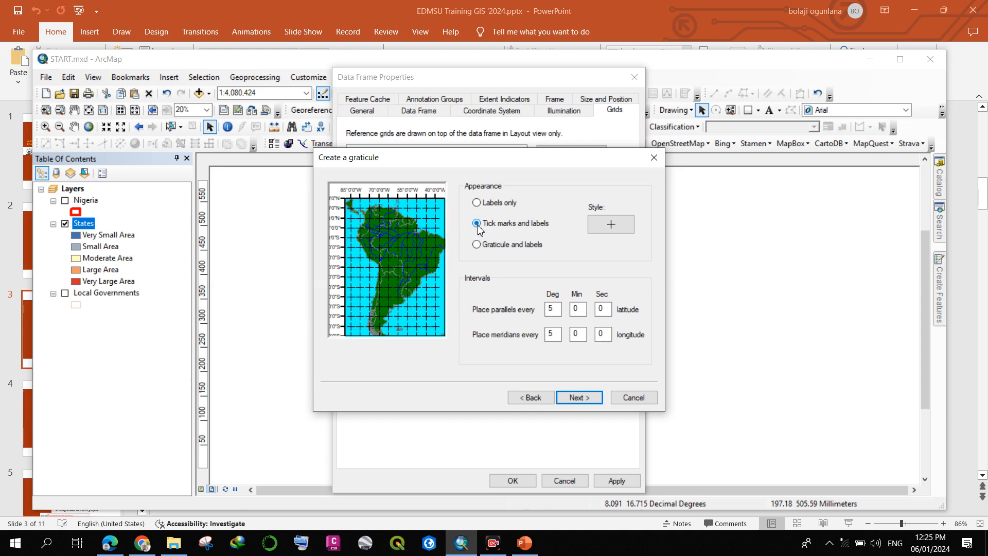
click(478, 245)
click(589, 226)
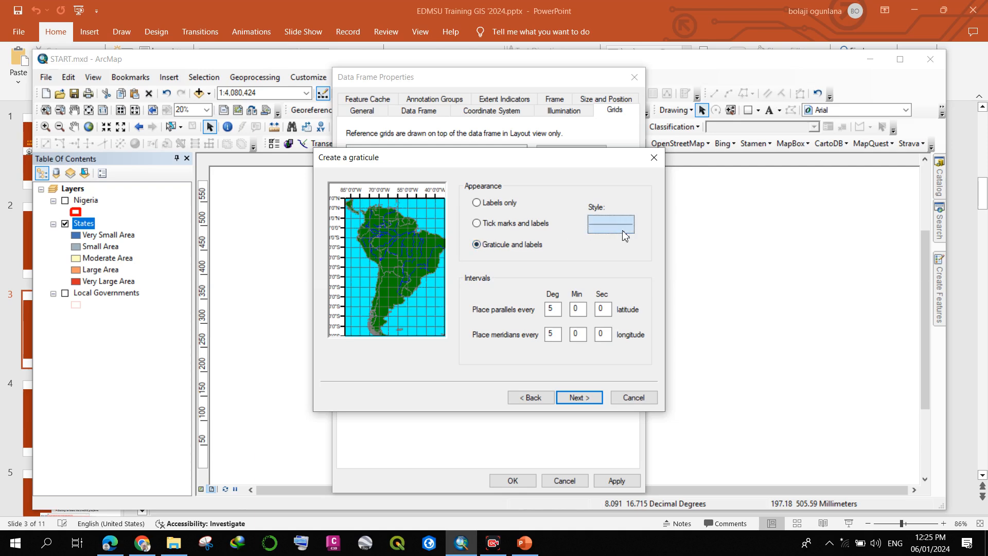
click(562, 223)
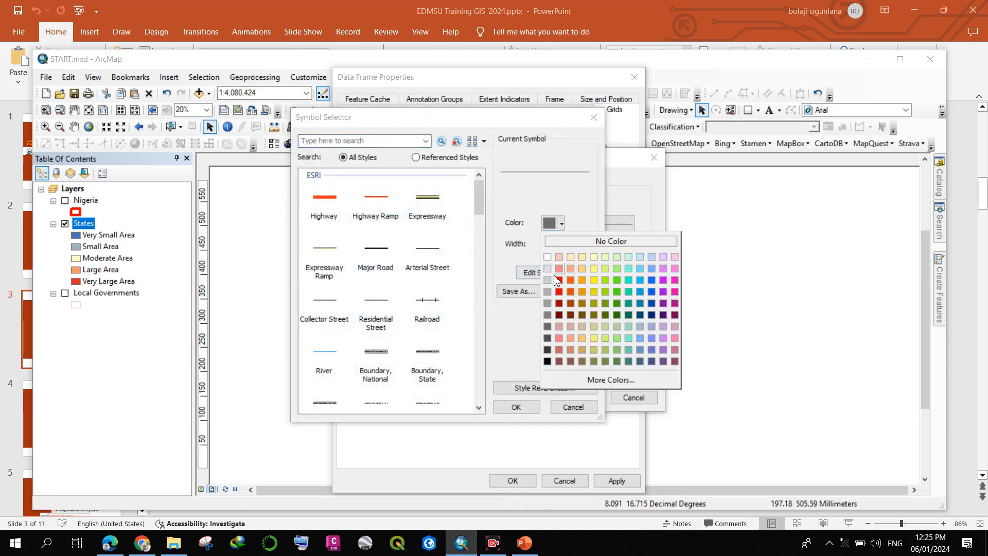
click(554, 282)
click(516, 406)
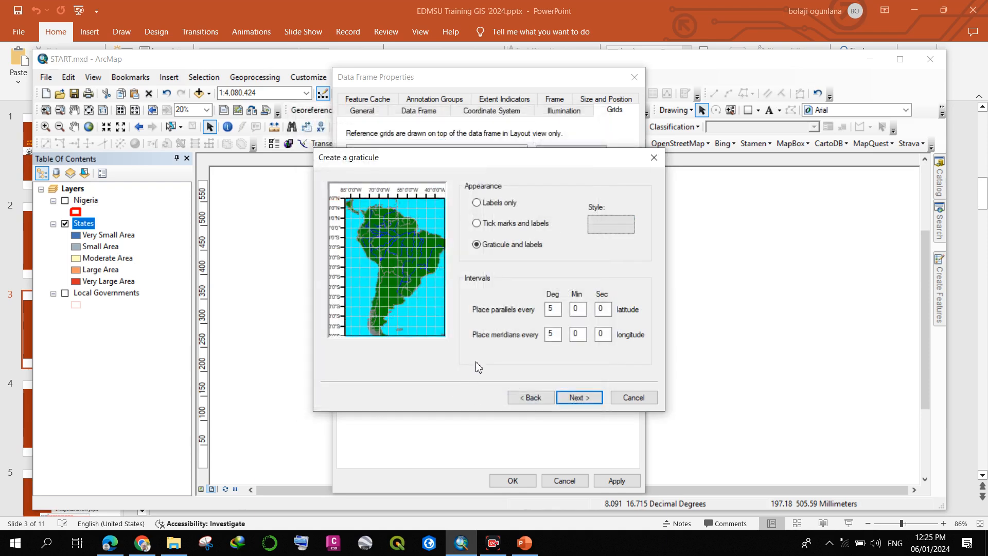
Finish the graticule with a simple border at its edge, stored as a fixed grid, and add it to the data frame.
click(585, 399)
click(580, 399)
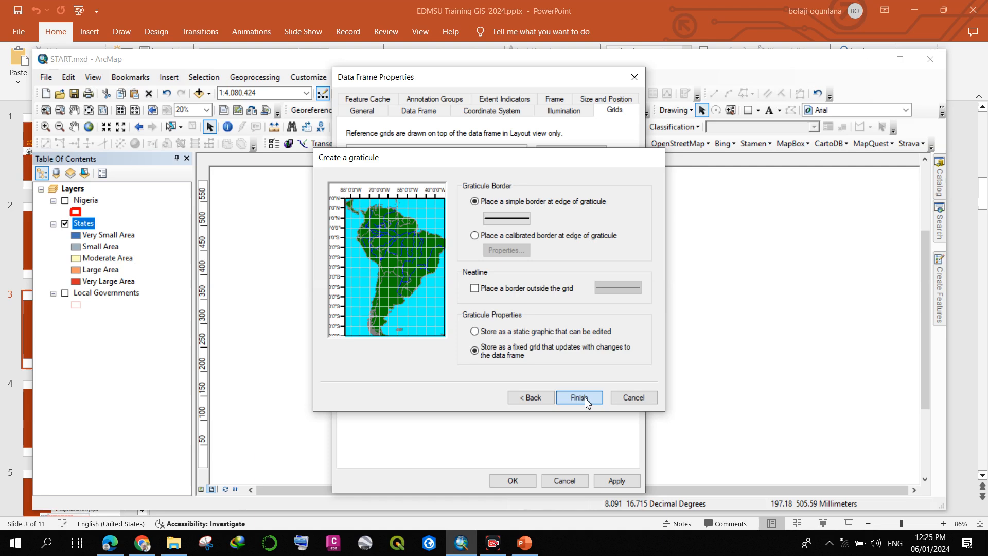
click(580, 398)
click(531, 483)
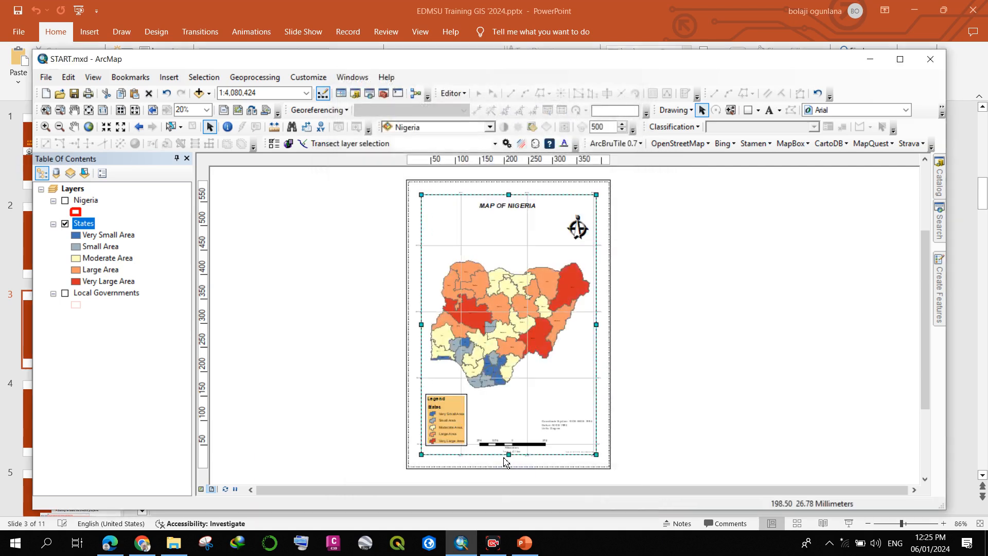
Check the new graticule around the map title and reopen the data frame's grid settings.
scroll(446, 185, down, 3)
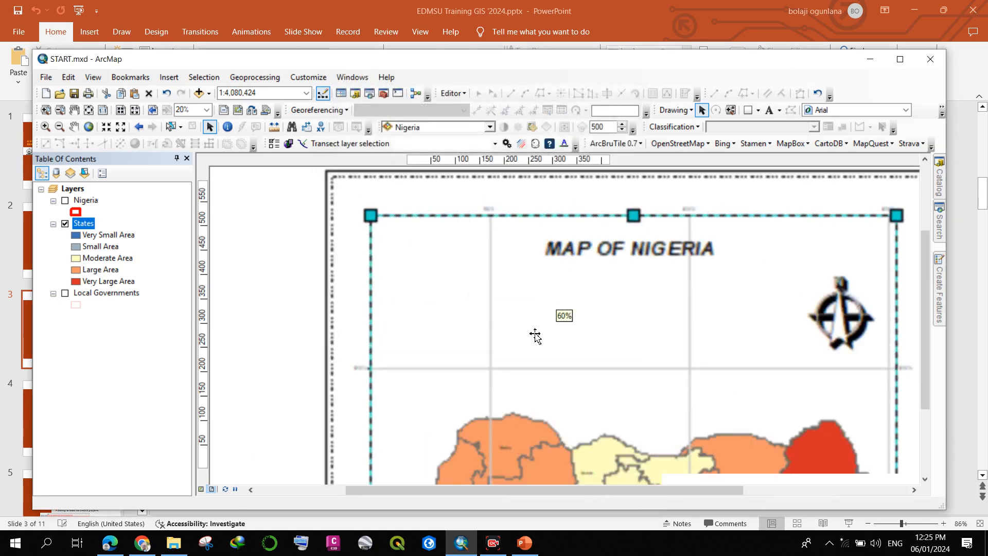
scroll(479, 377, down, 1)
scroll(479, 377, up, 1)
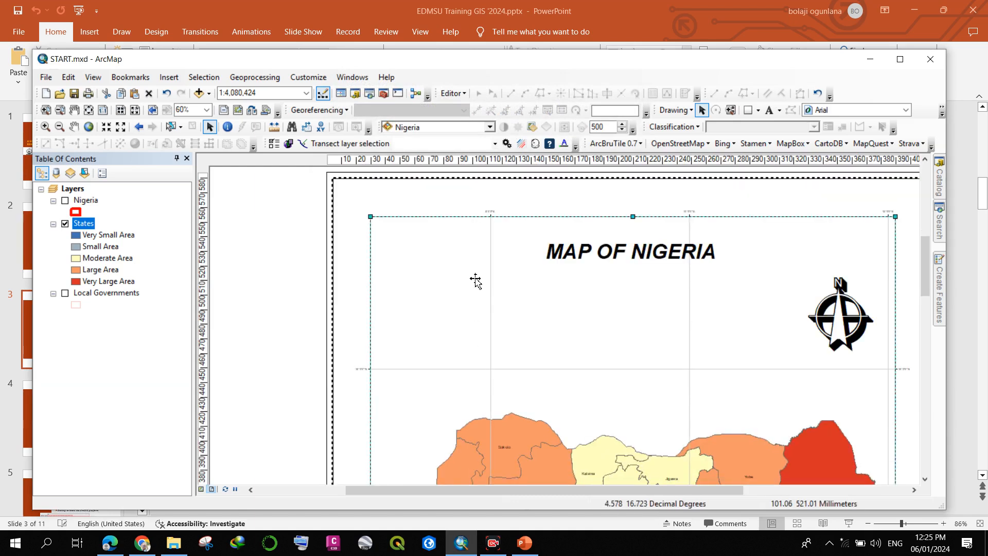
scroll(472, 276, up, 2)
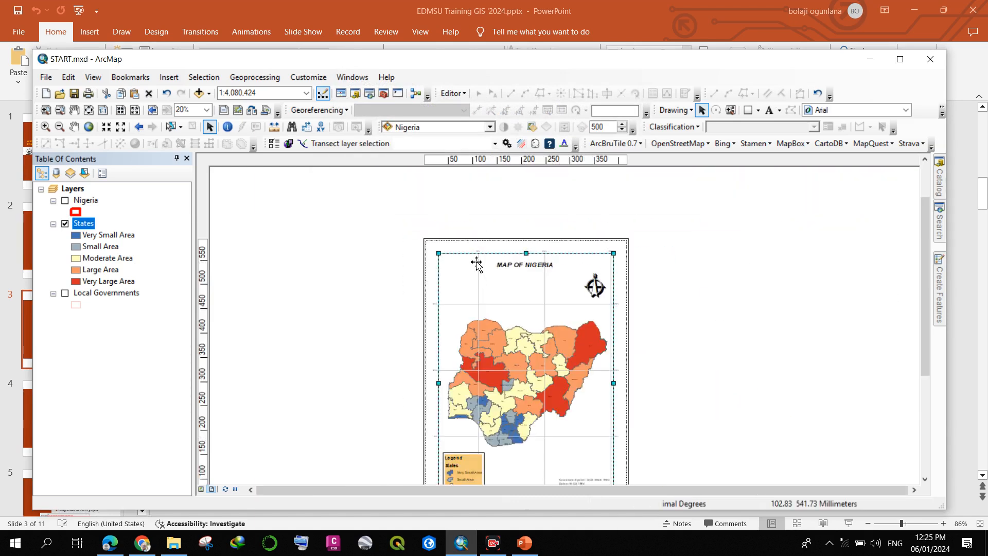
right_click(481, 264)
click(530, 497)
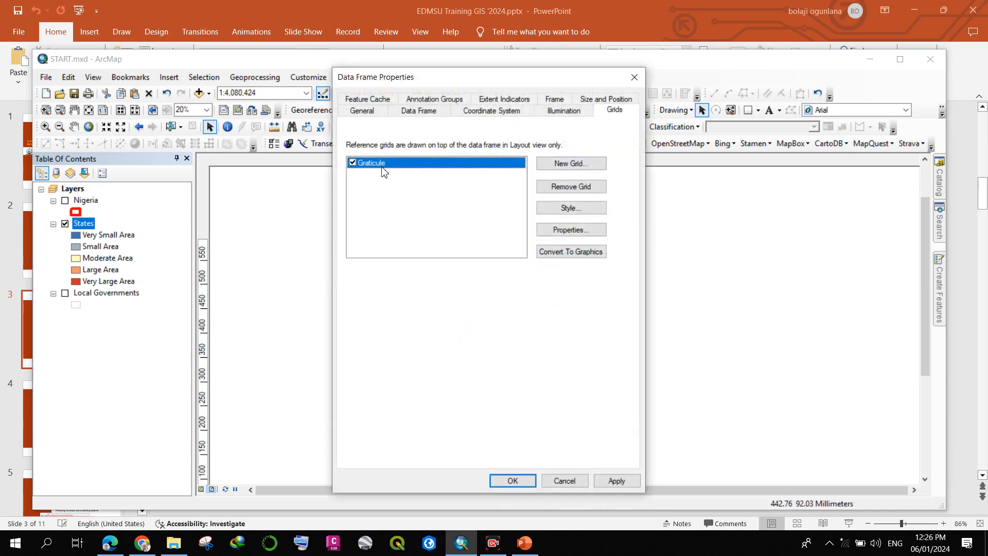
Set the graticule's label font size to 16 and apply it to the data frame.
click(541, 229)
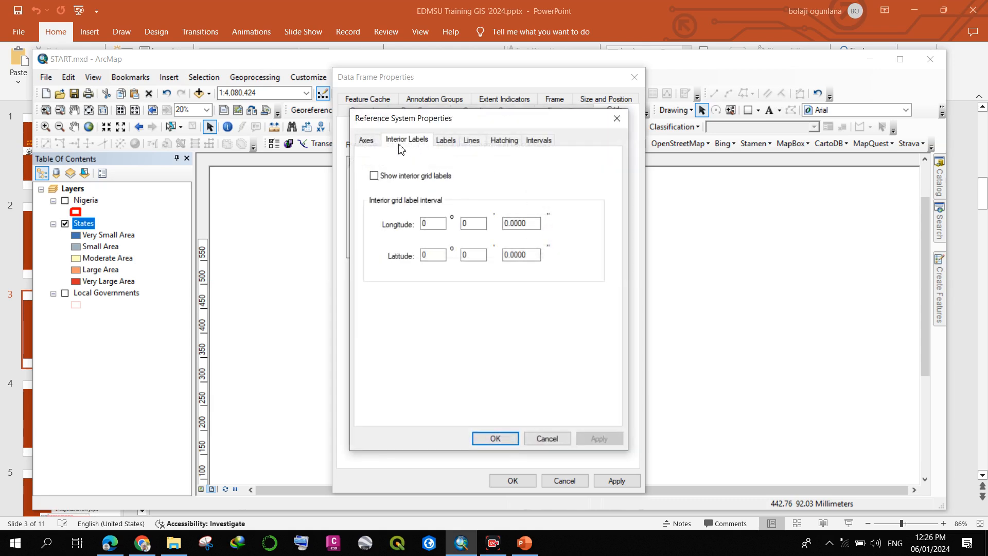
click(447, 141)
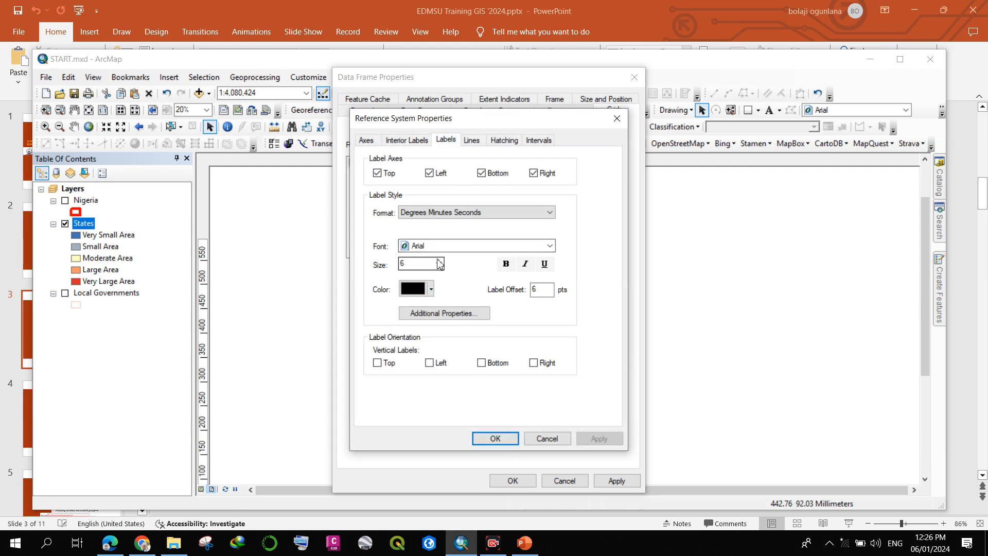
click(438, 263)
scroll(422, 299, down, 2)
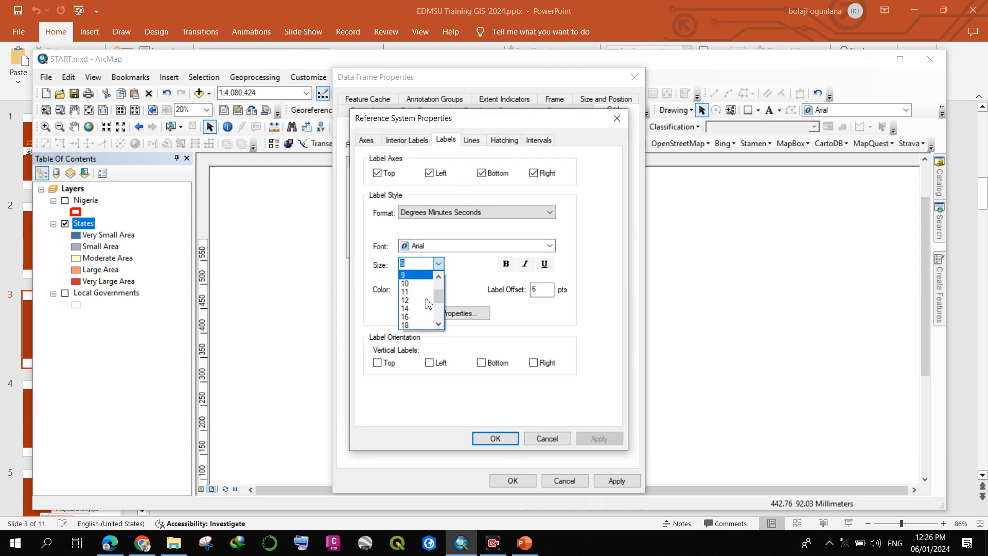
click(412, 300)
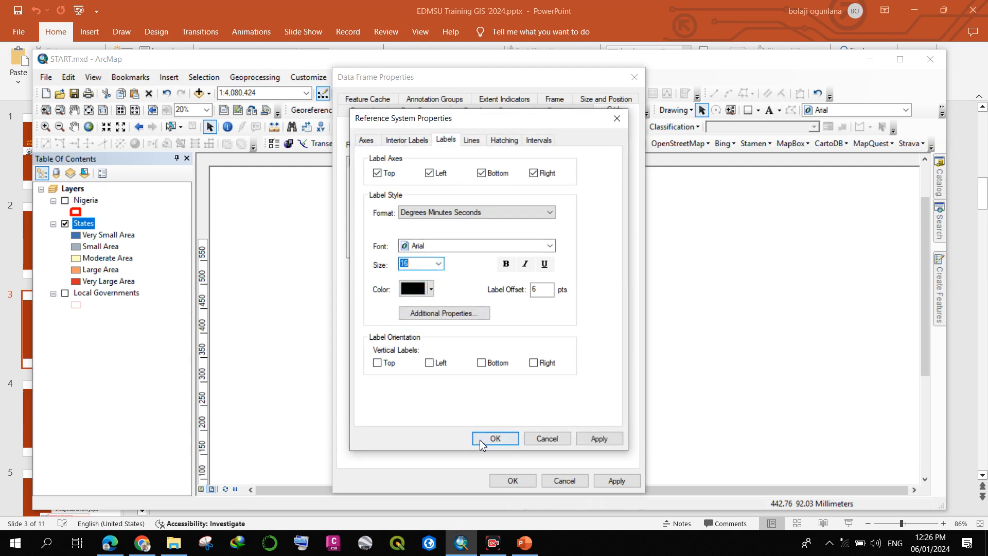
click(494, 438)
click(616, 480)
Move the data frame settings clear of the map, then set the graticule's label font size to 22 and apply it.
drag(511, 85, 832, 56)
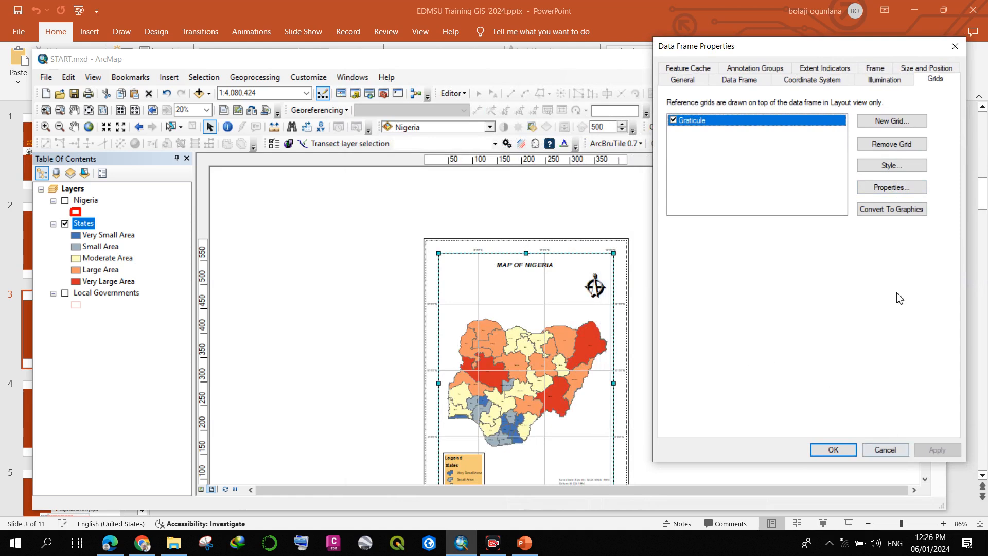
click(892, 188)
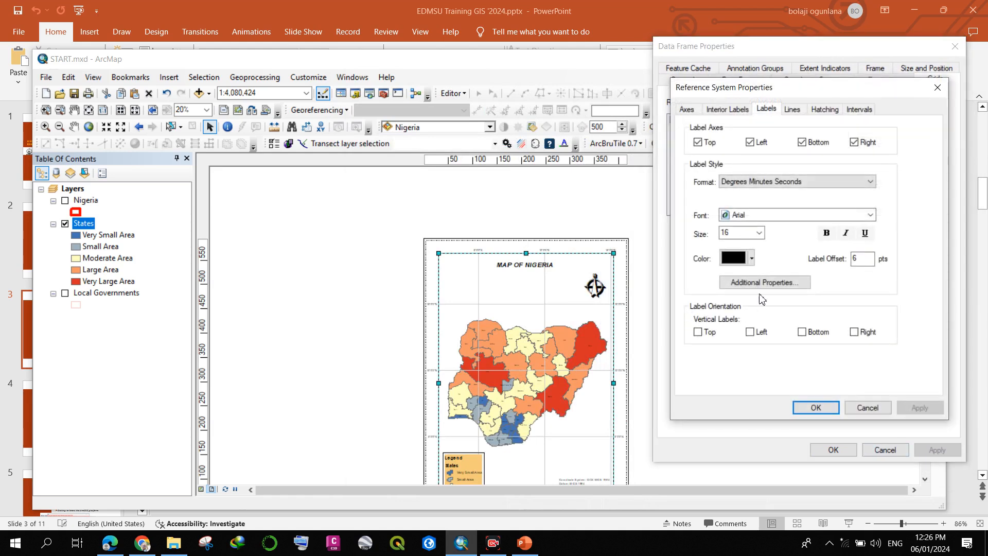
click(759, 232)
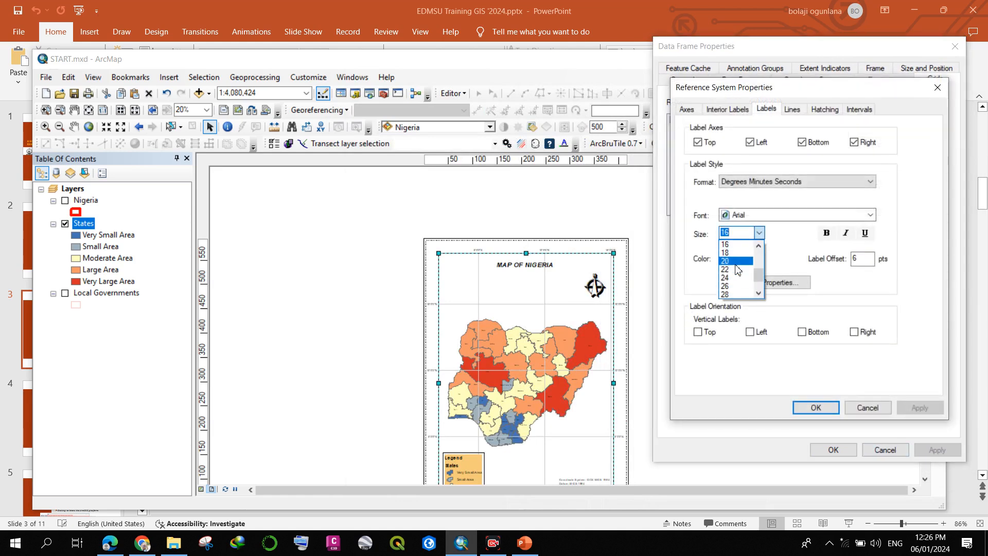
click(726, 269)
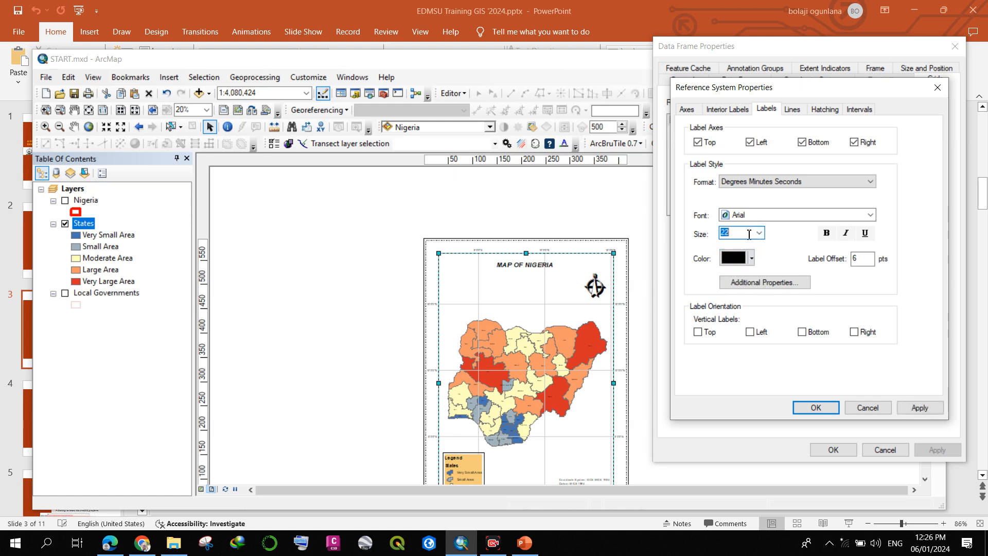
click(815, 407)
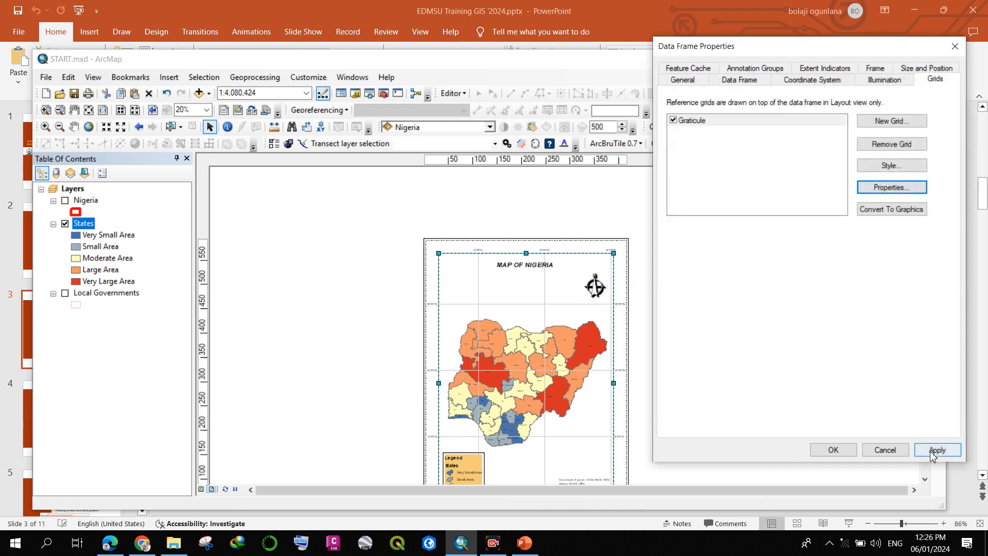
click(936, 451)
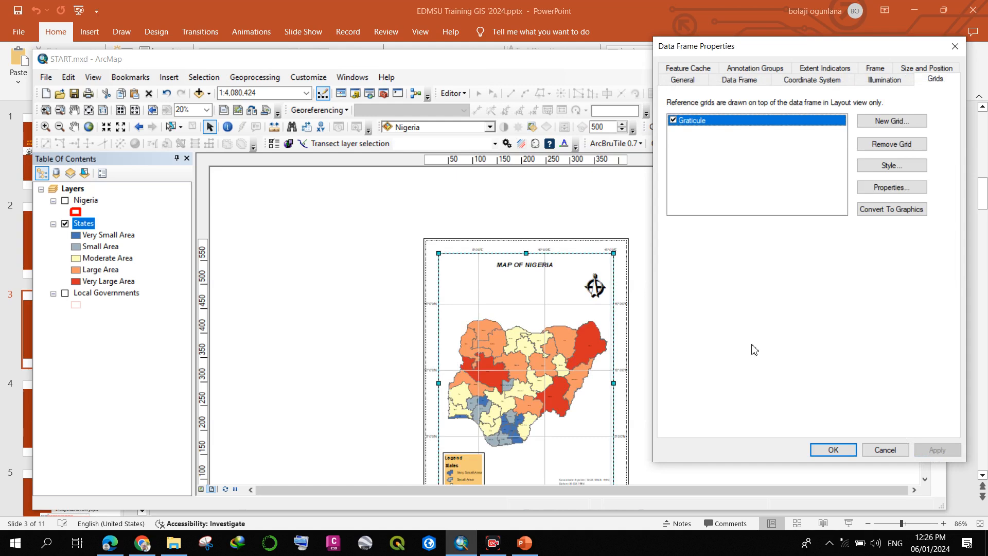